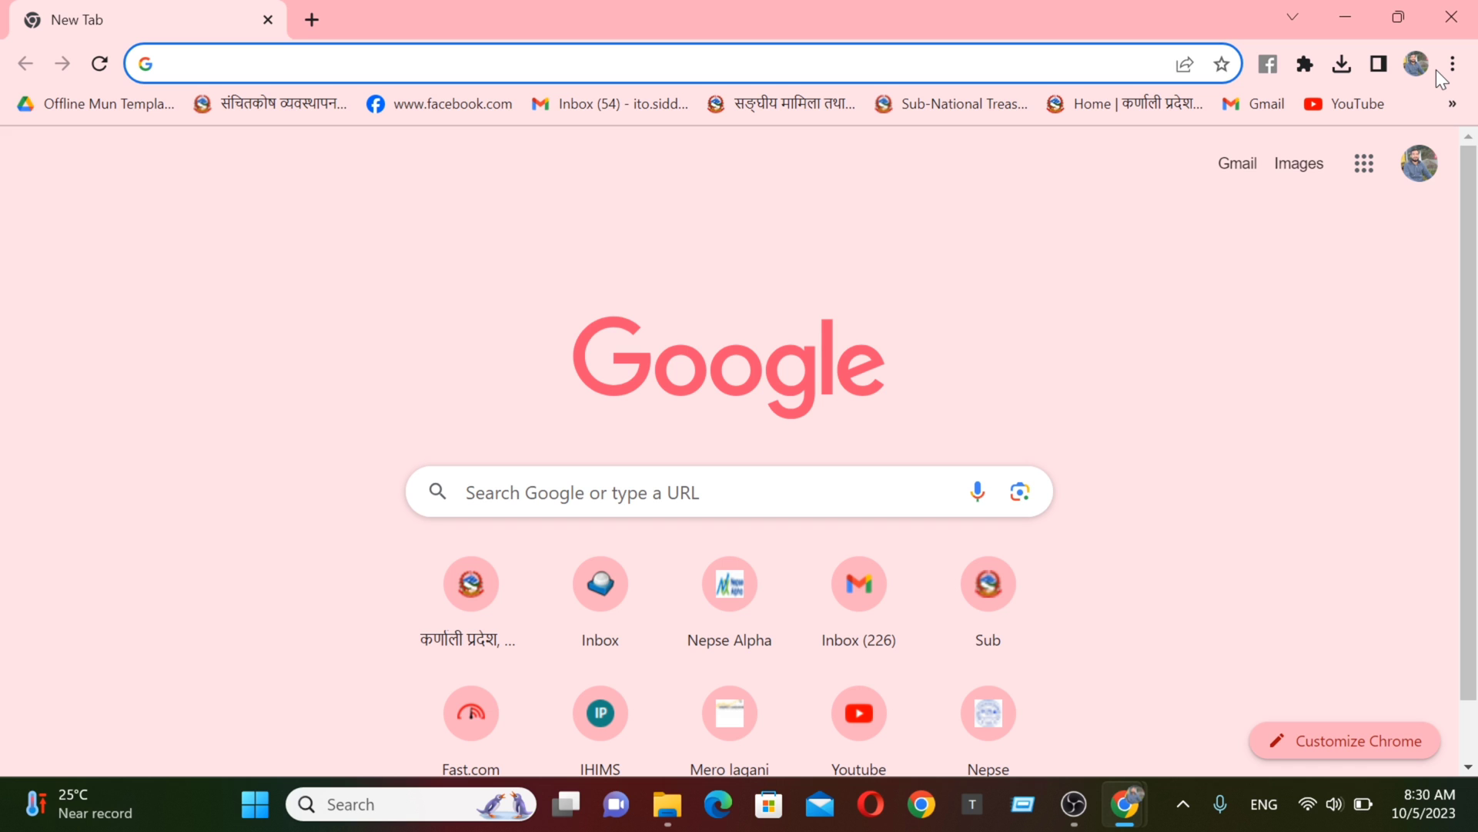
- Load dvprogram.state.gov and scroll down to the DV-2025 photo instructions
text(d)
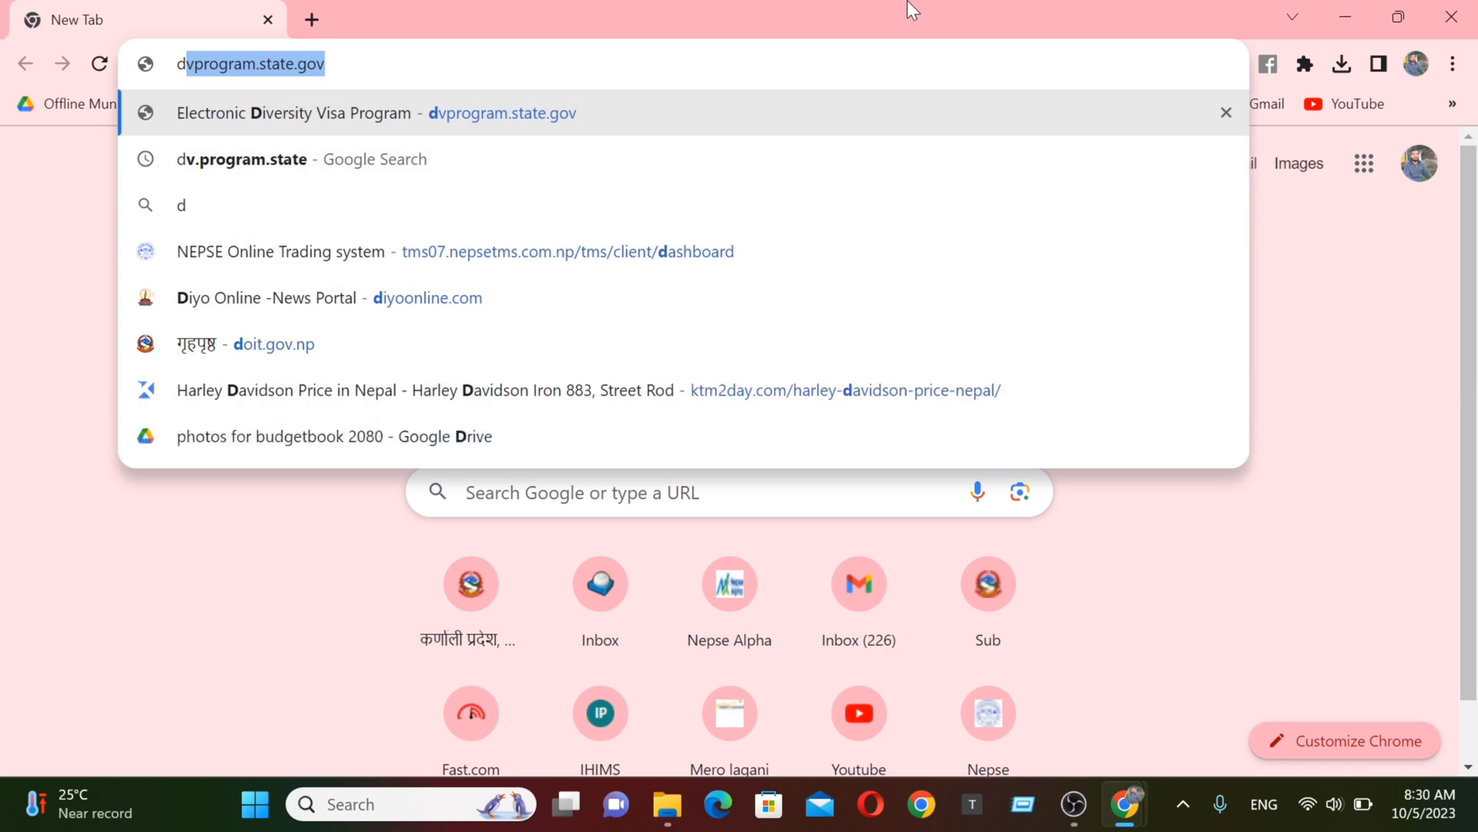
text(vprog)
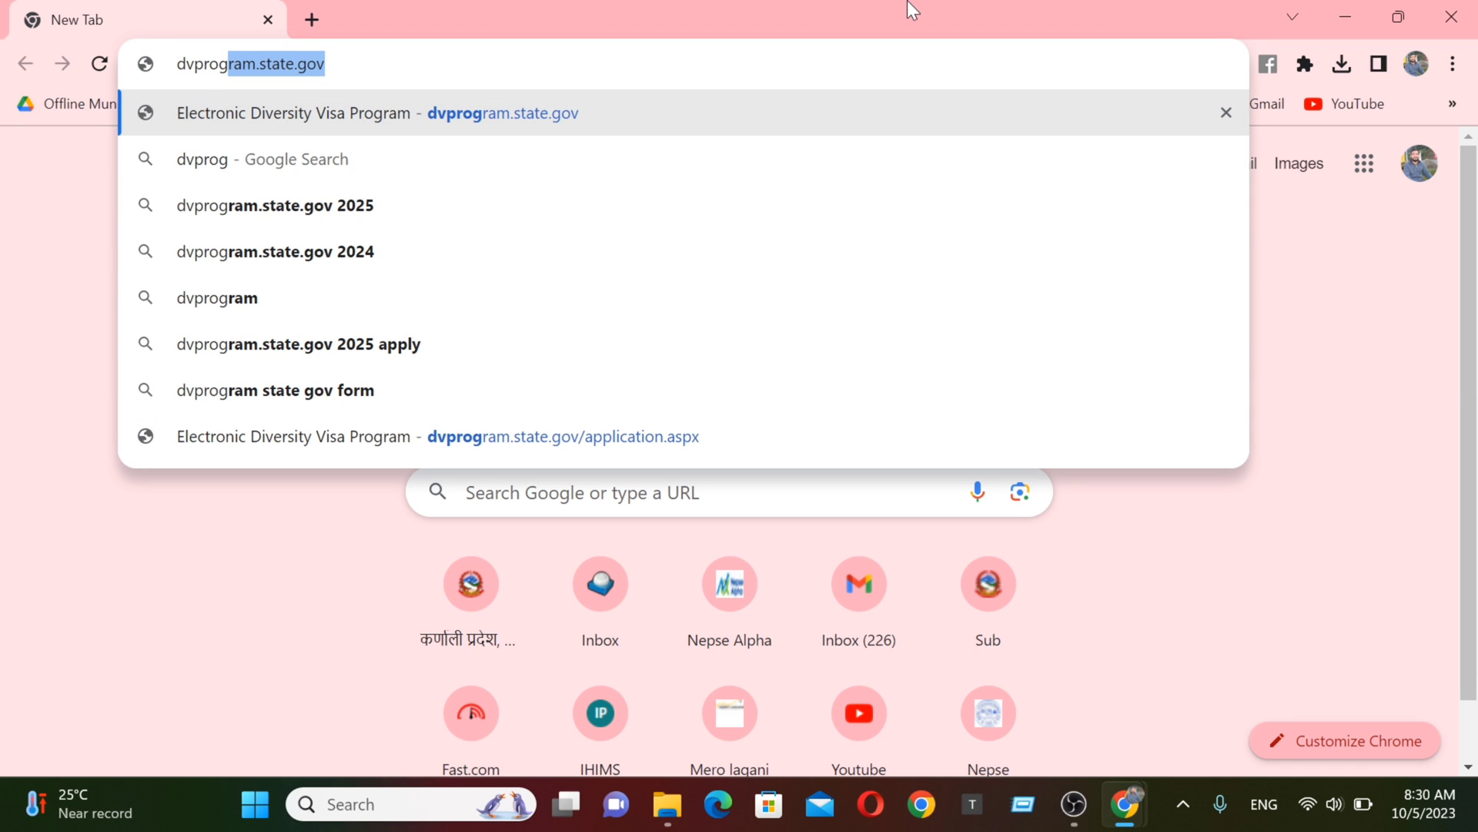
text(ram.sta)
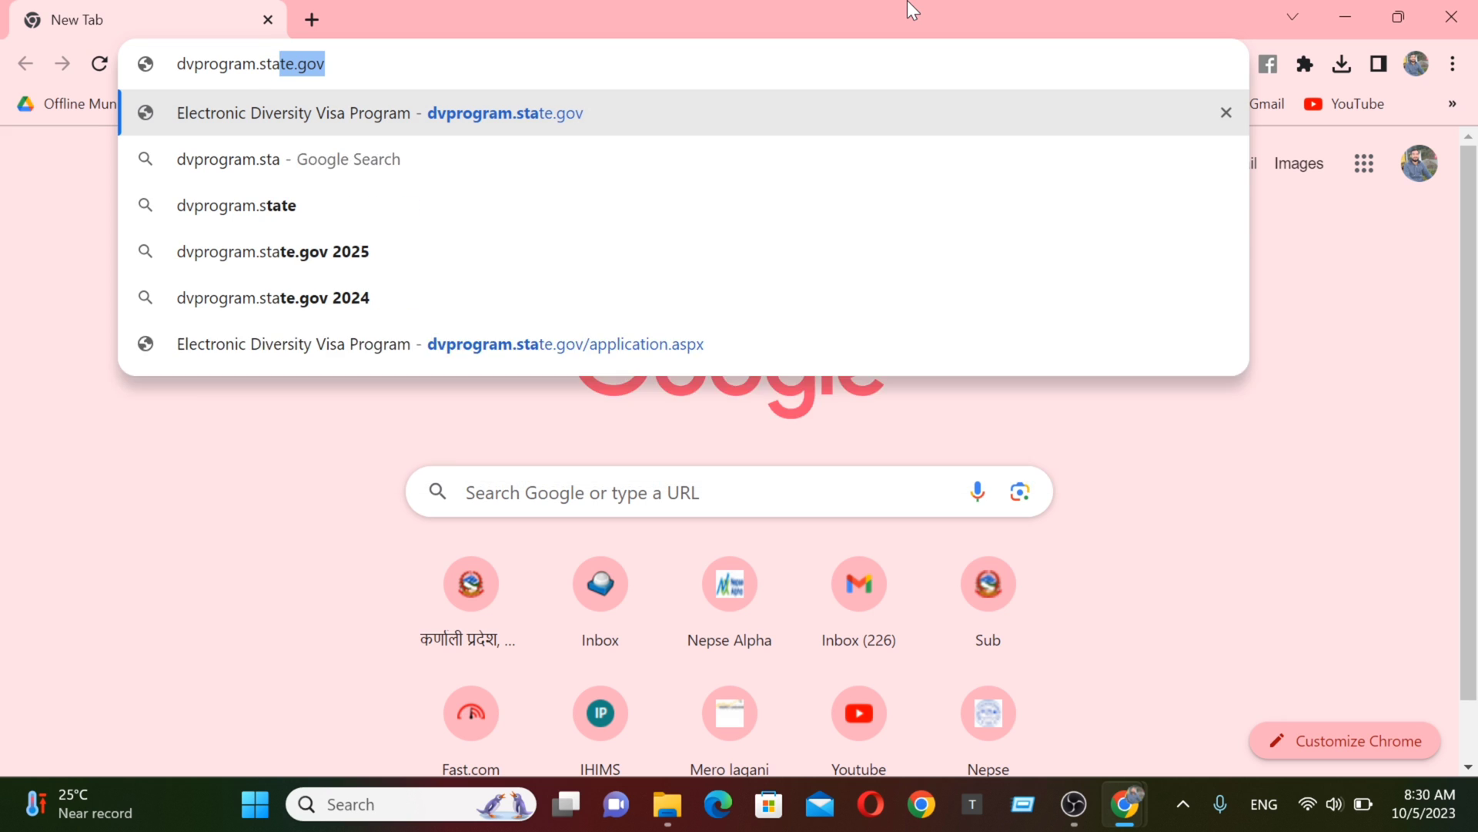
text(te.gov)
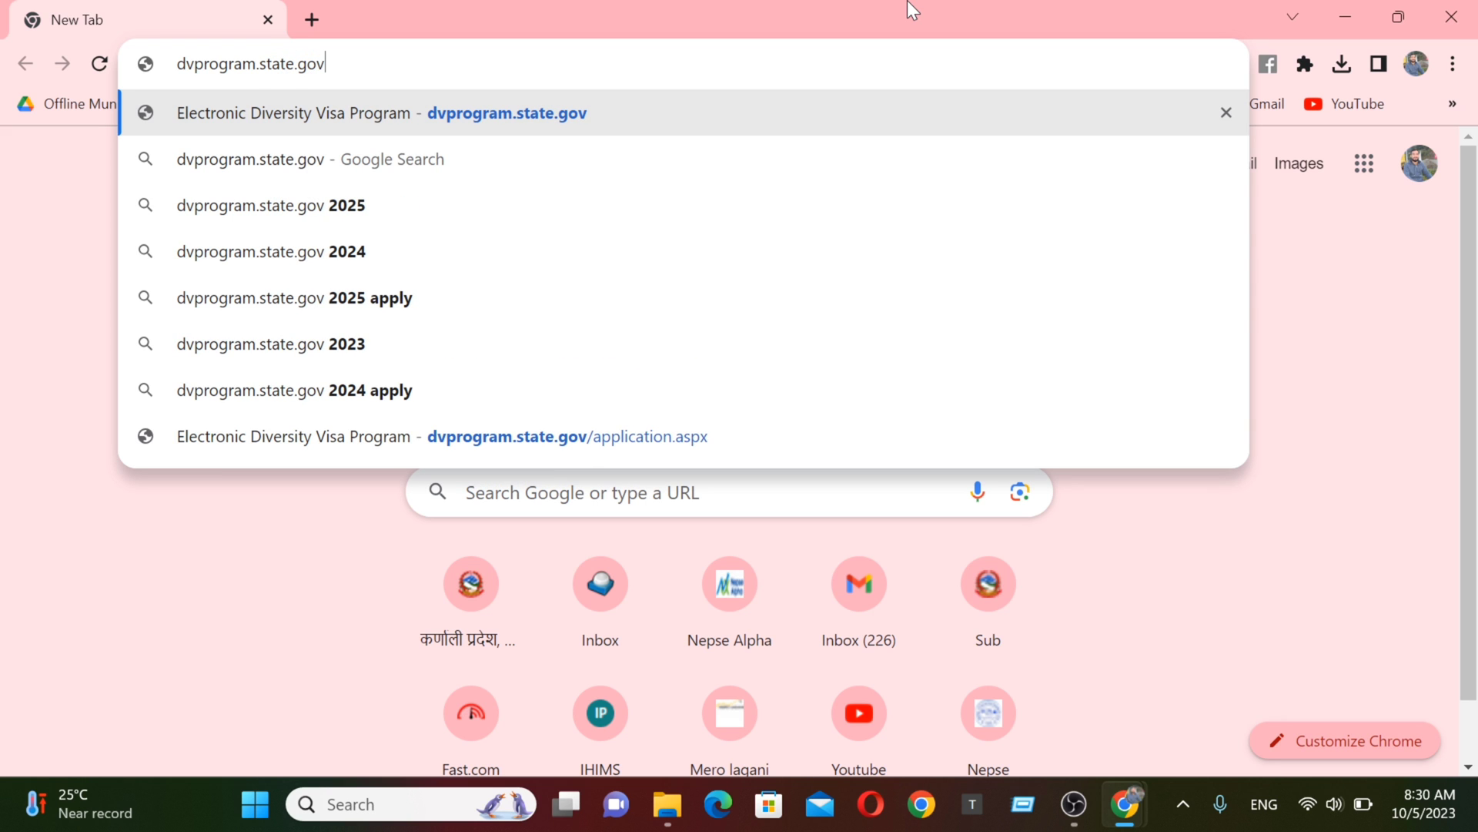
key(Return)
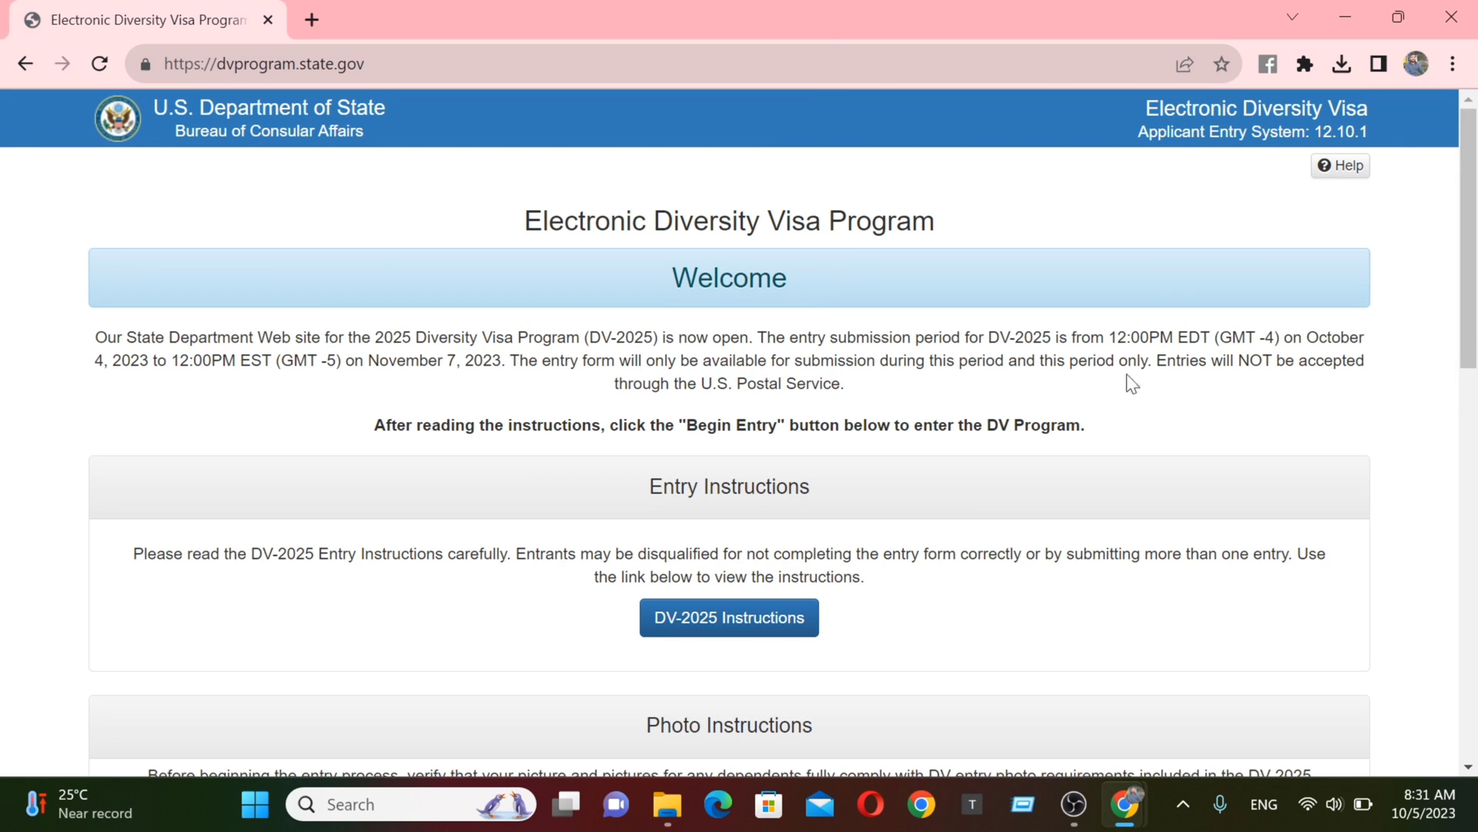
scroll(1409, 370, down, 5)
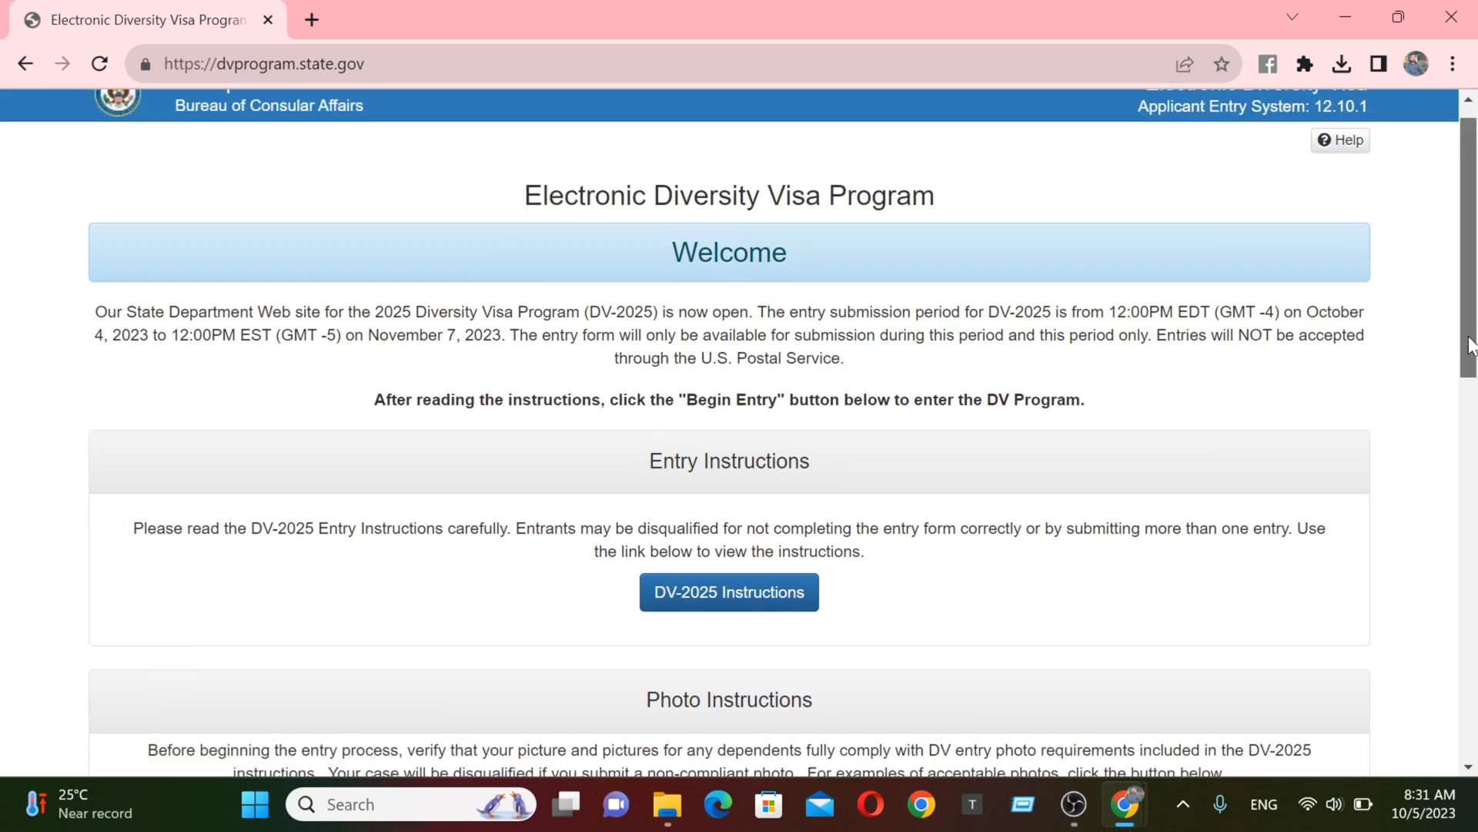
scroll(1425, 468, down, 1)
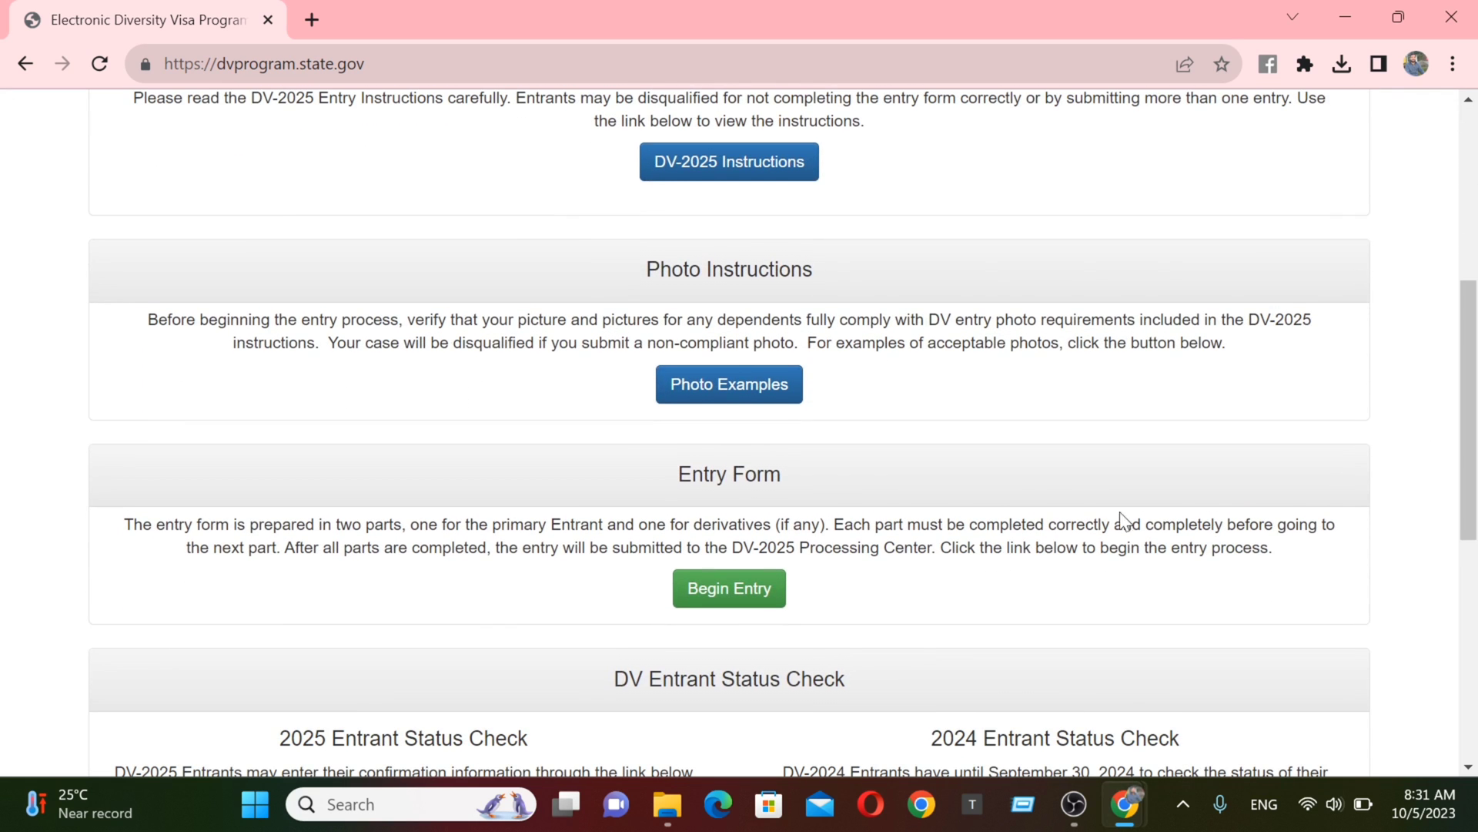
- Open the Photo Examples page in a new tab and scroll through the examples
click(744, 392)
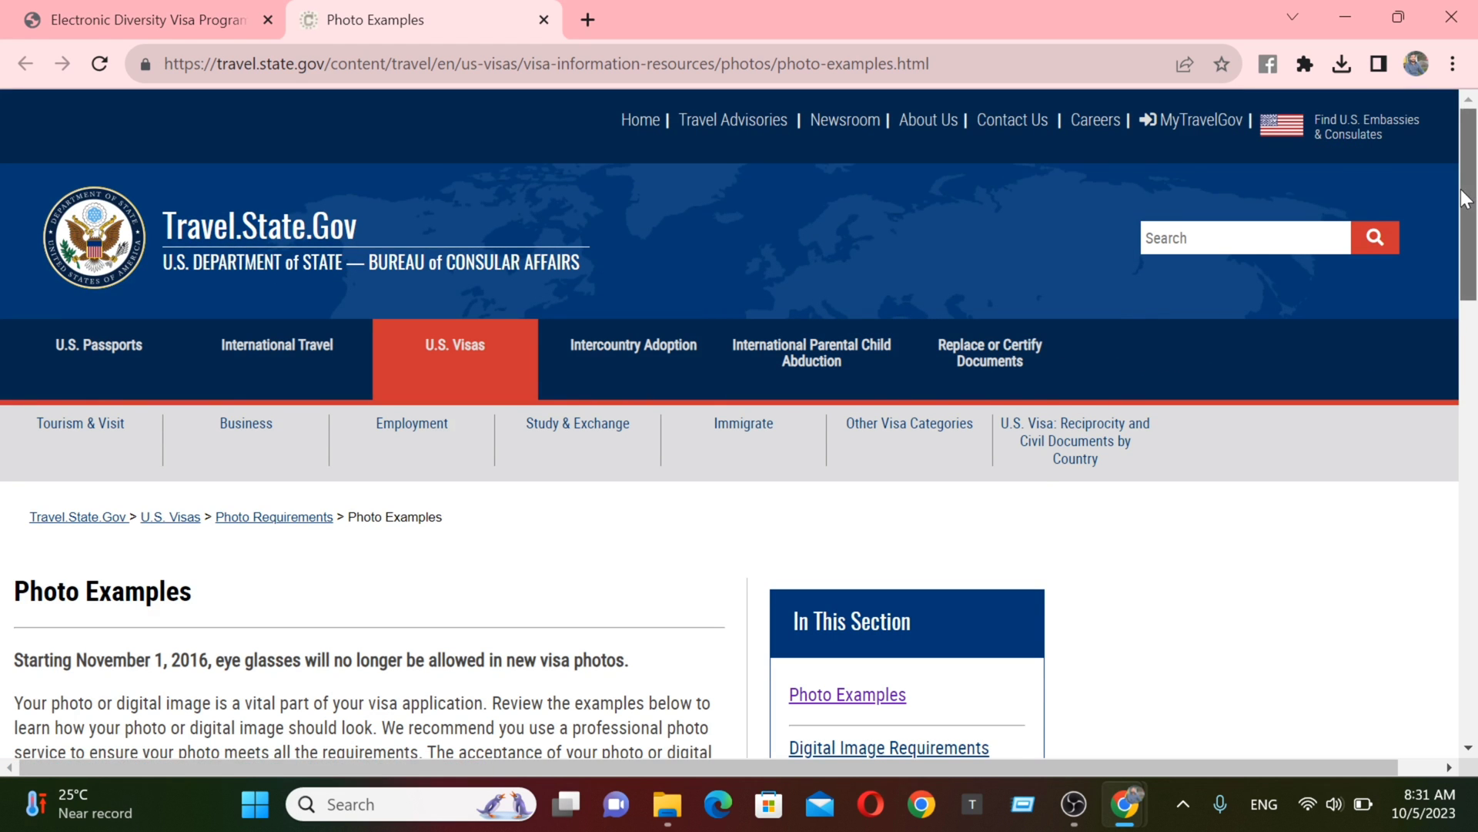
drag(1469, 192, 1461, 491)
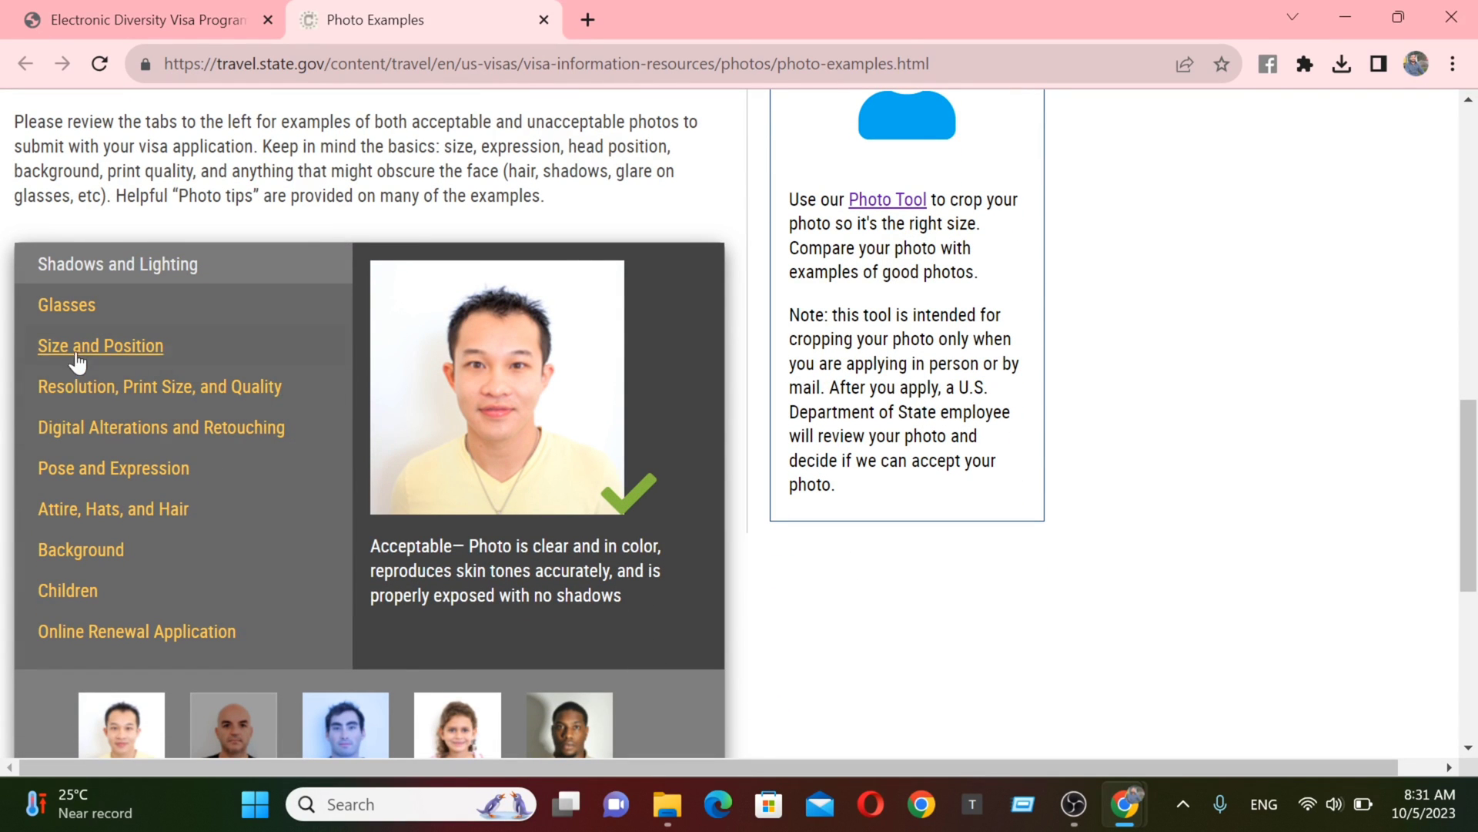
drag(1471, 527, 1471, 548)
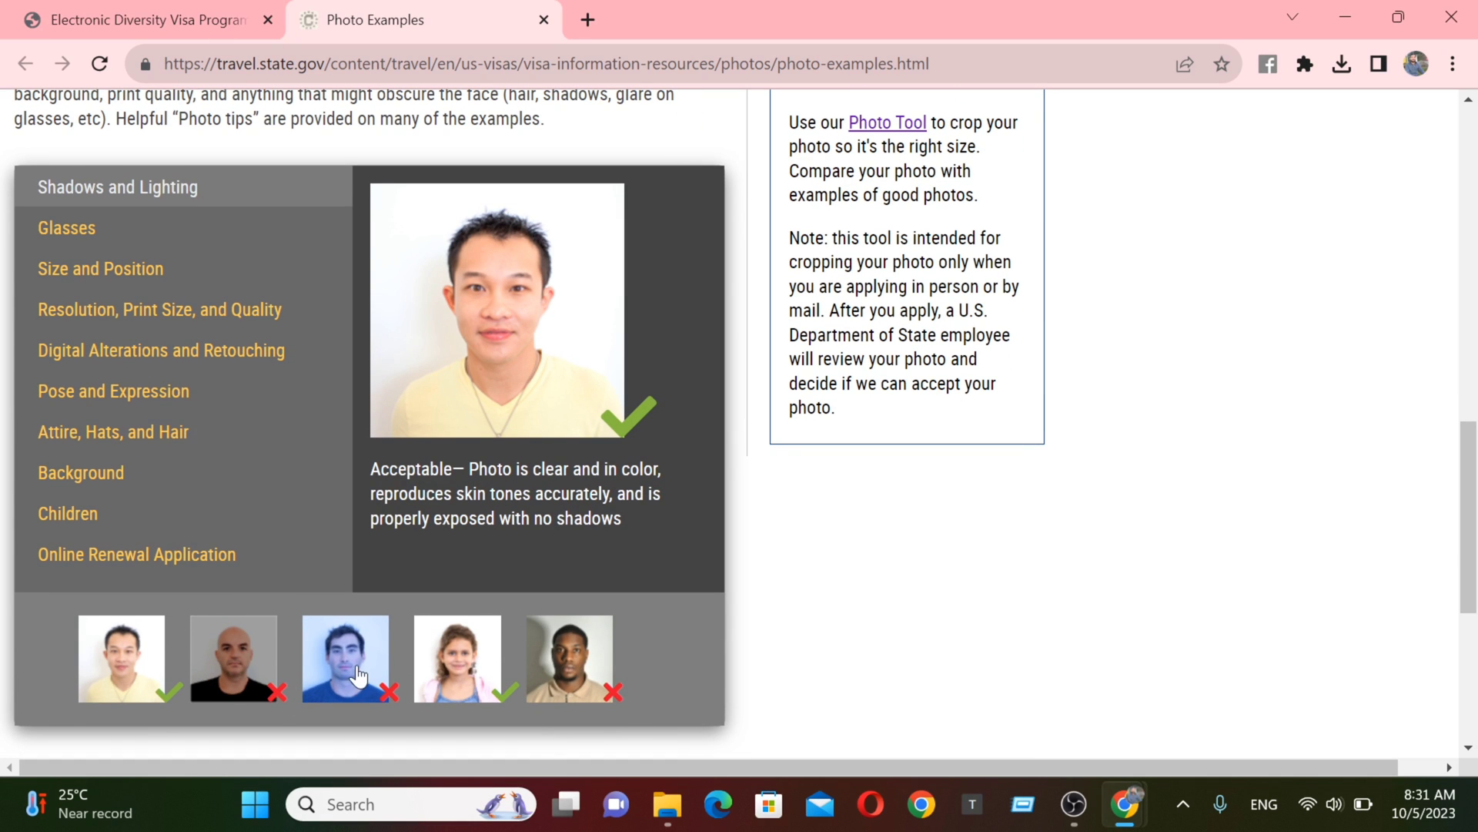
scroll(371, 685, up, 3)
scroll(373, 689, up, 2)
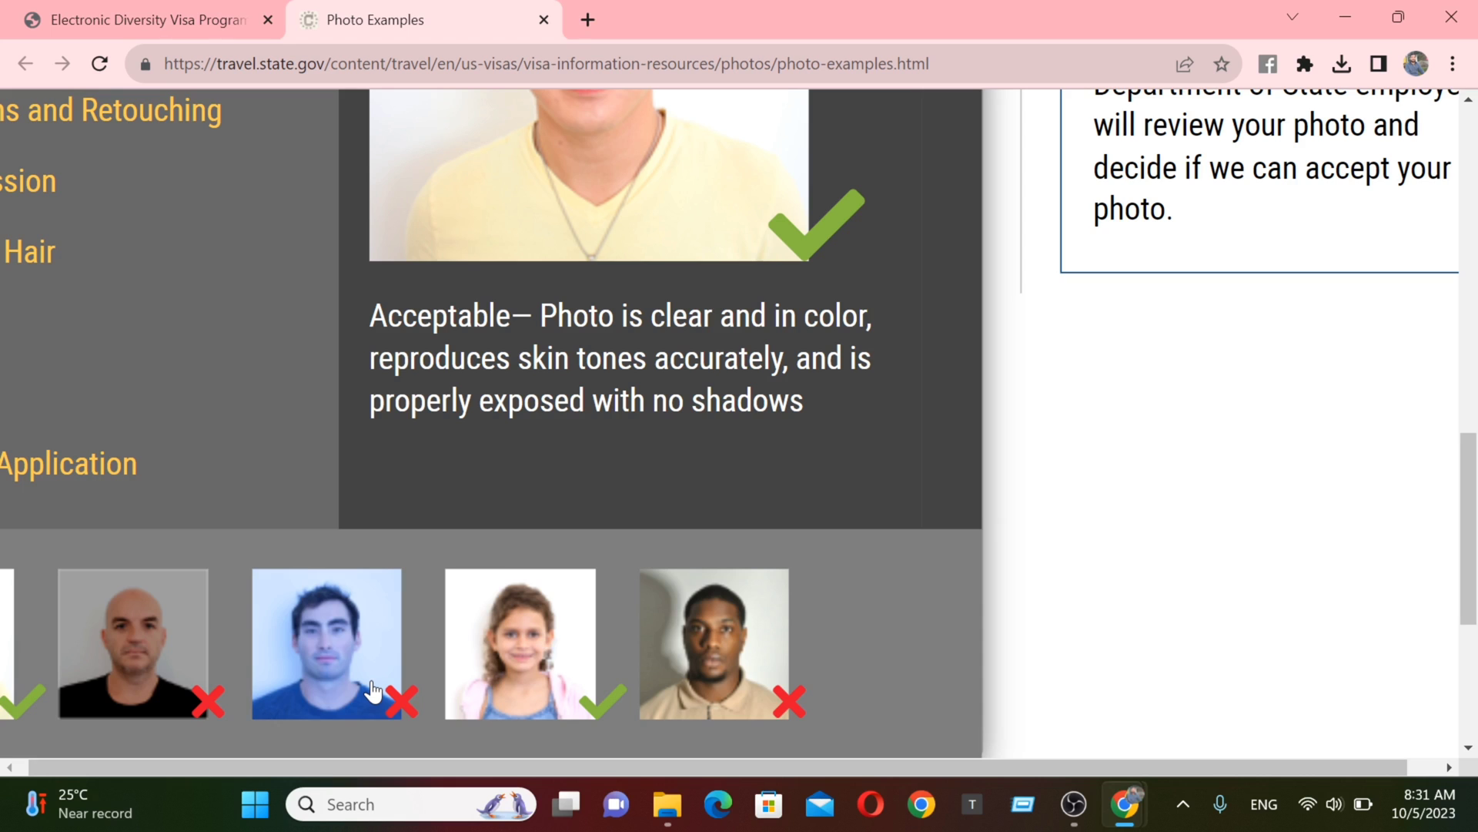
scroll(373, 689, left, 3)
scroll(373, 691, up, 1)
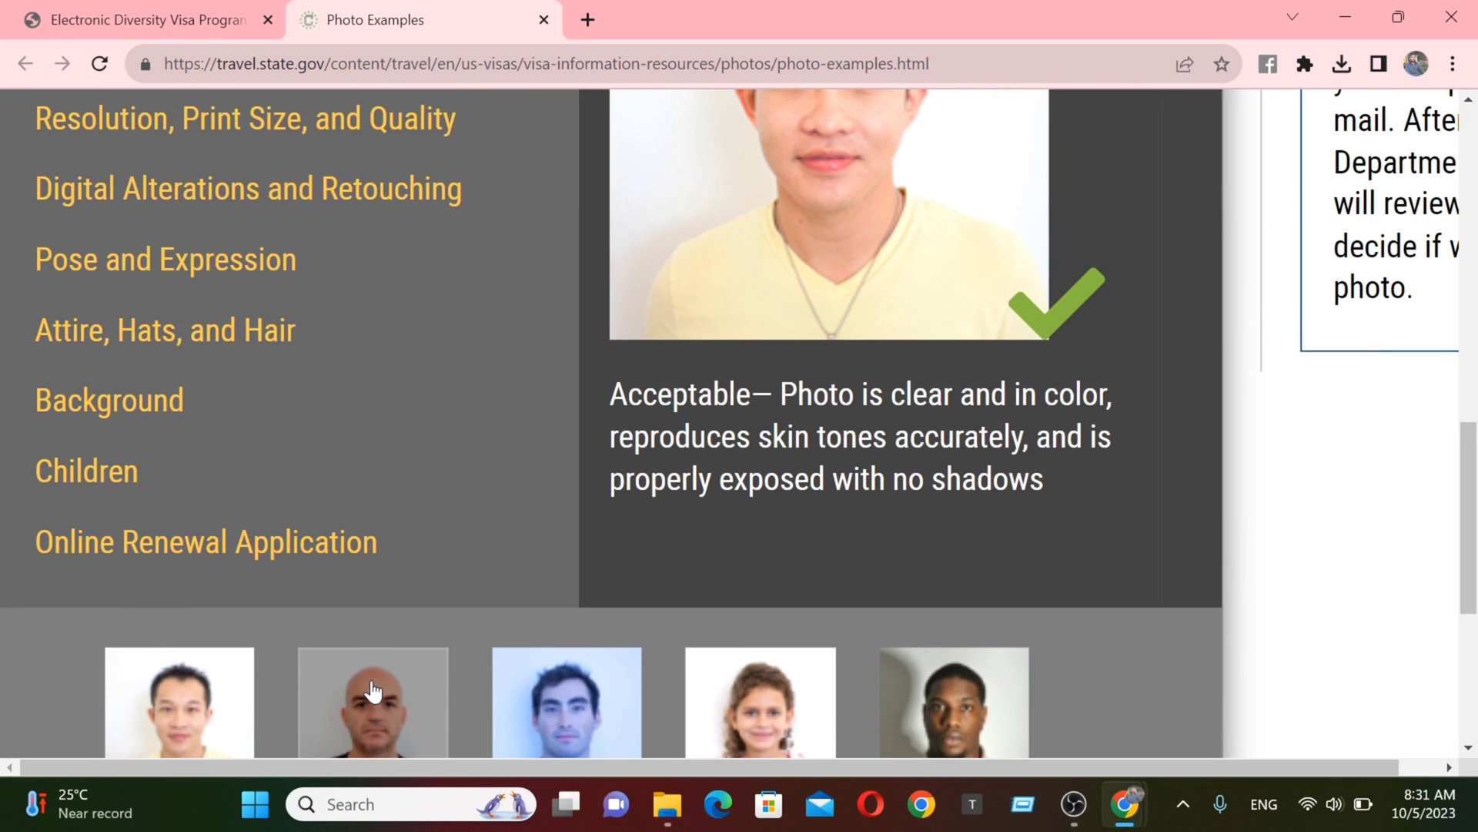
scroll(373, 691, up, 2)
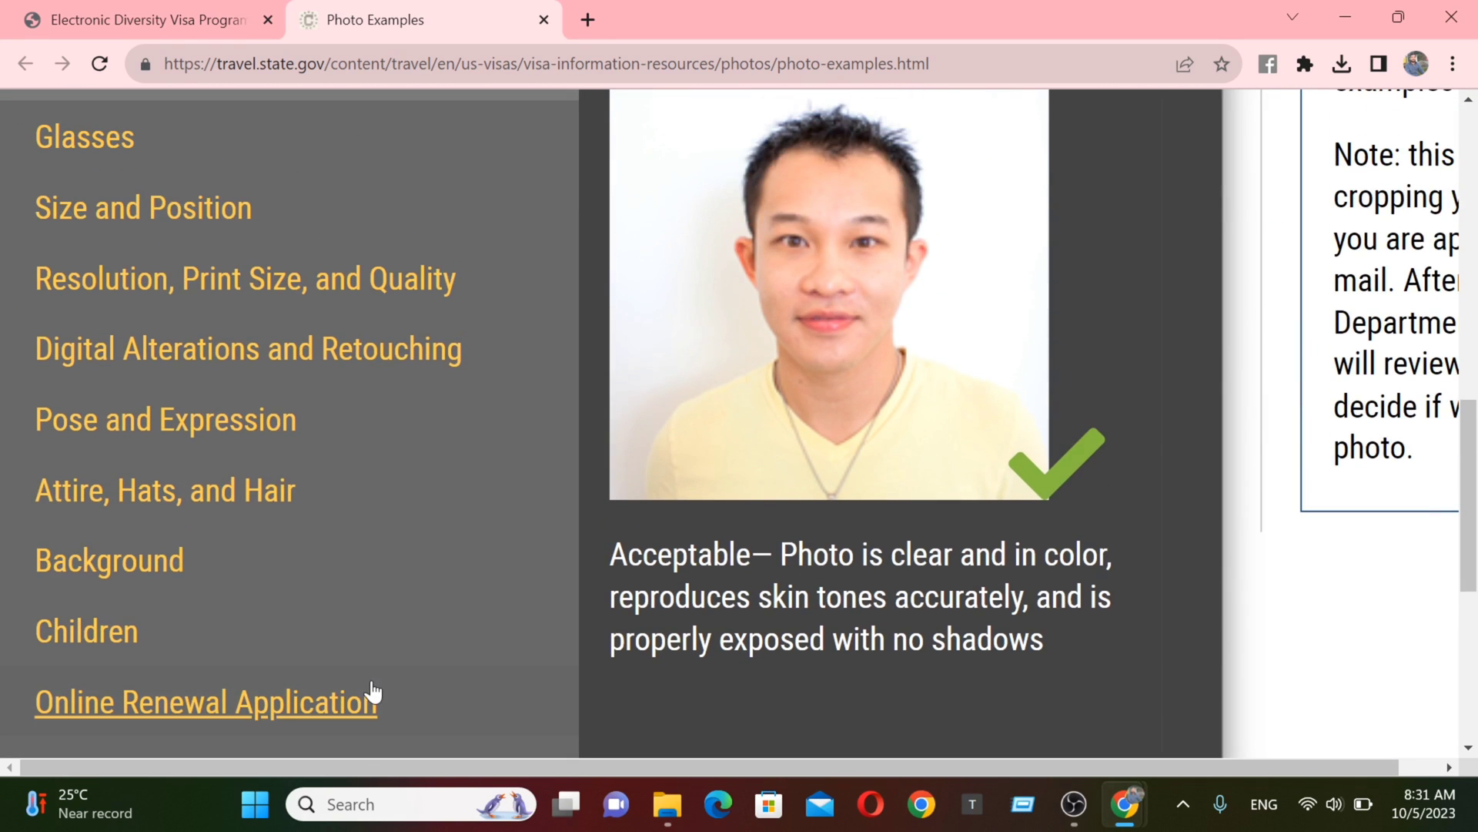
- Show the Glasses examples, which state glasses are not allowed in photos
click(84, 164)
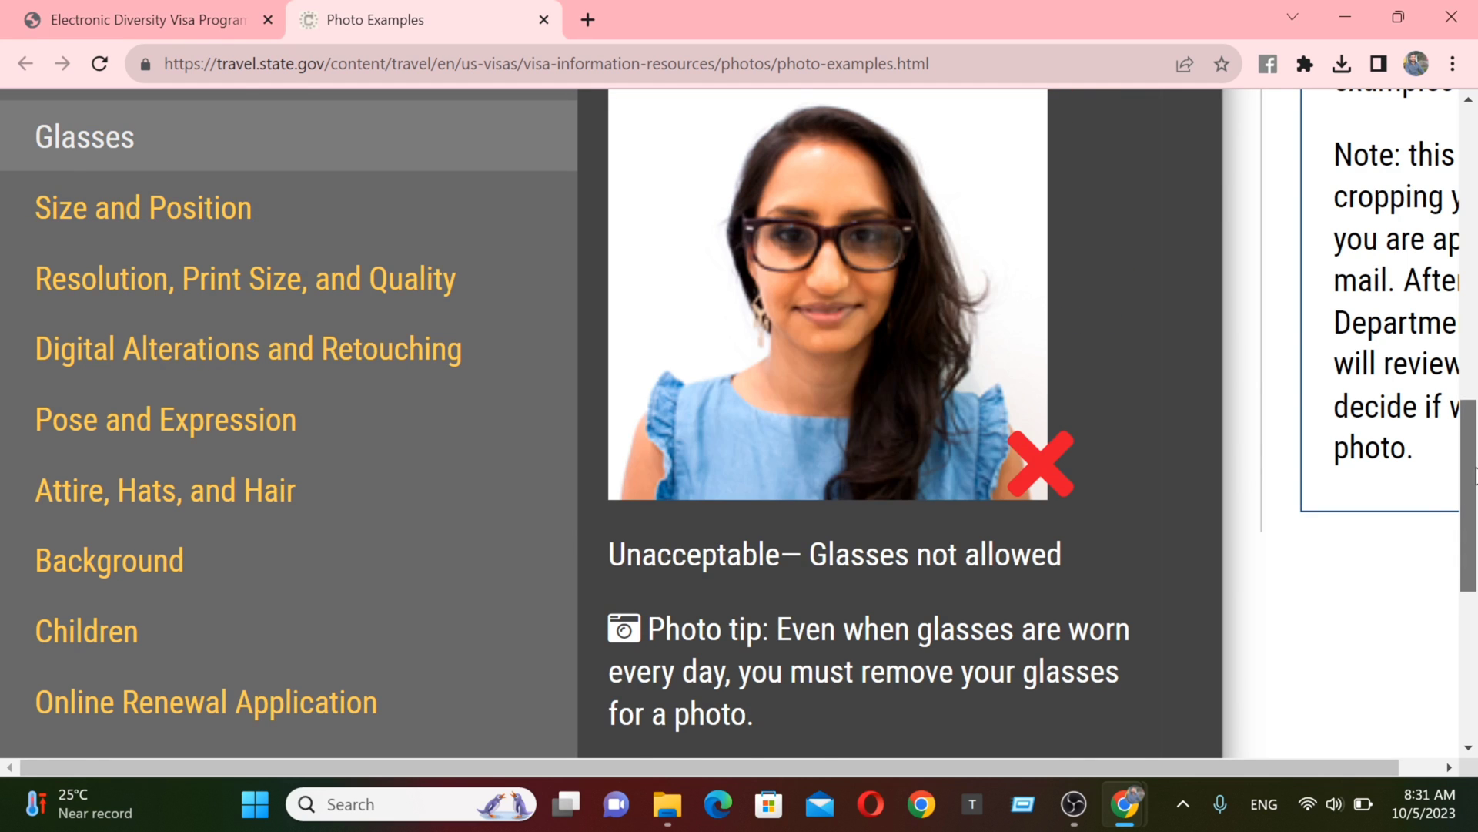
scroll(1473, 462, up, 2)
scroll(1463, 493, down, 7)
scroll(1443, 529, down, 1)
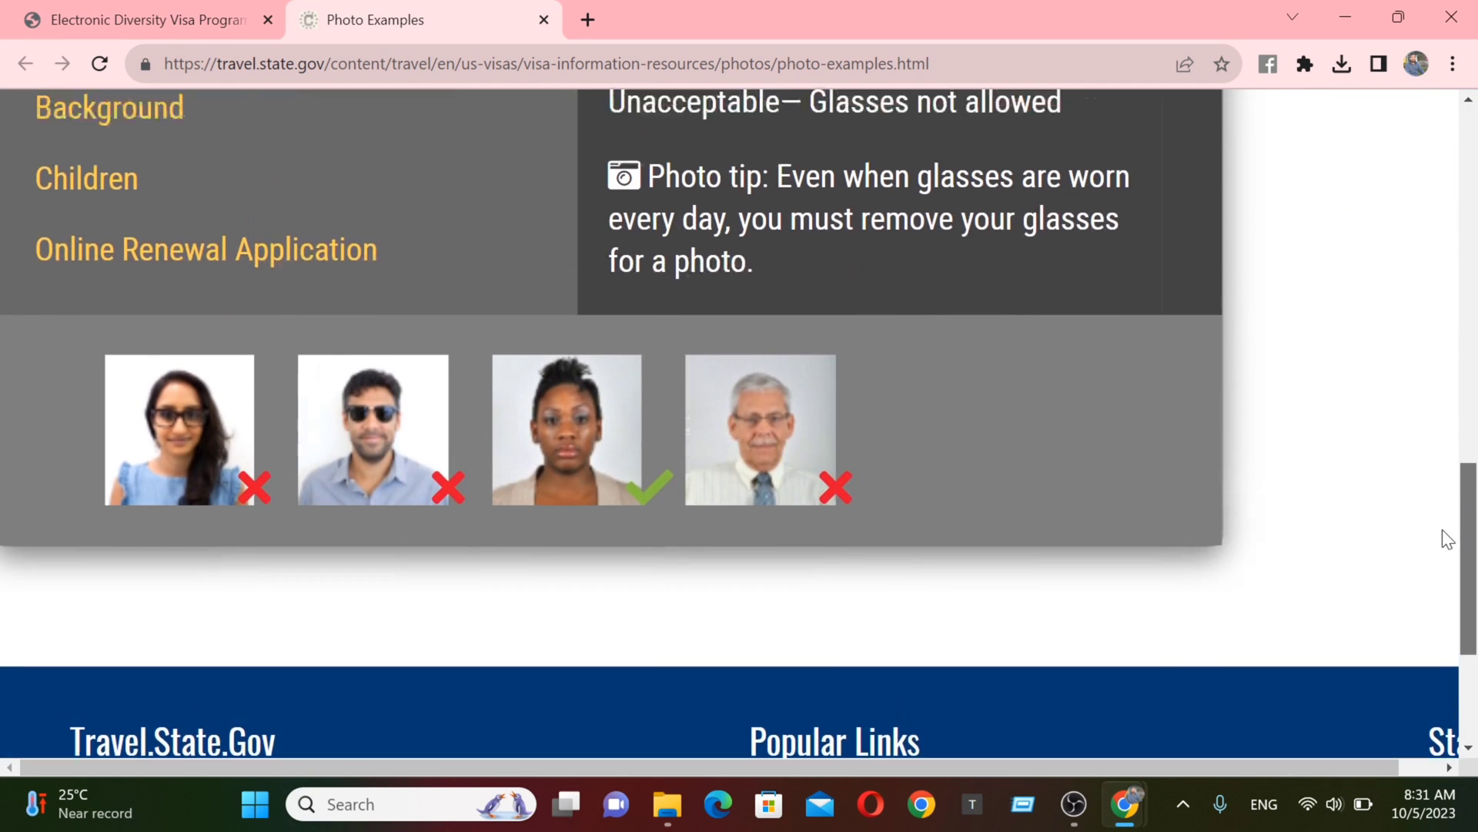
scroll(1459, 520, up, 3)
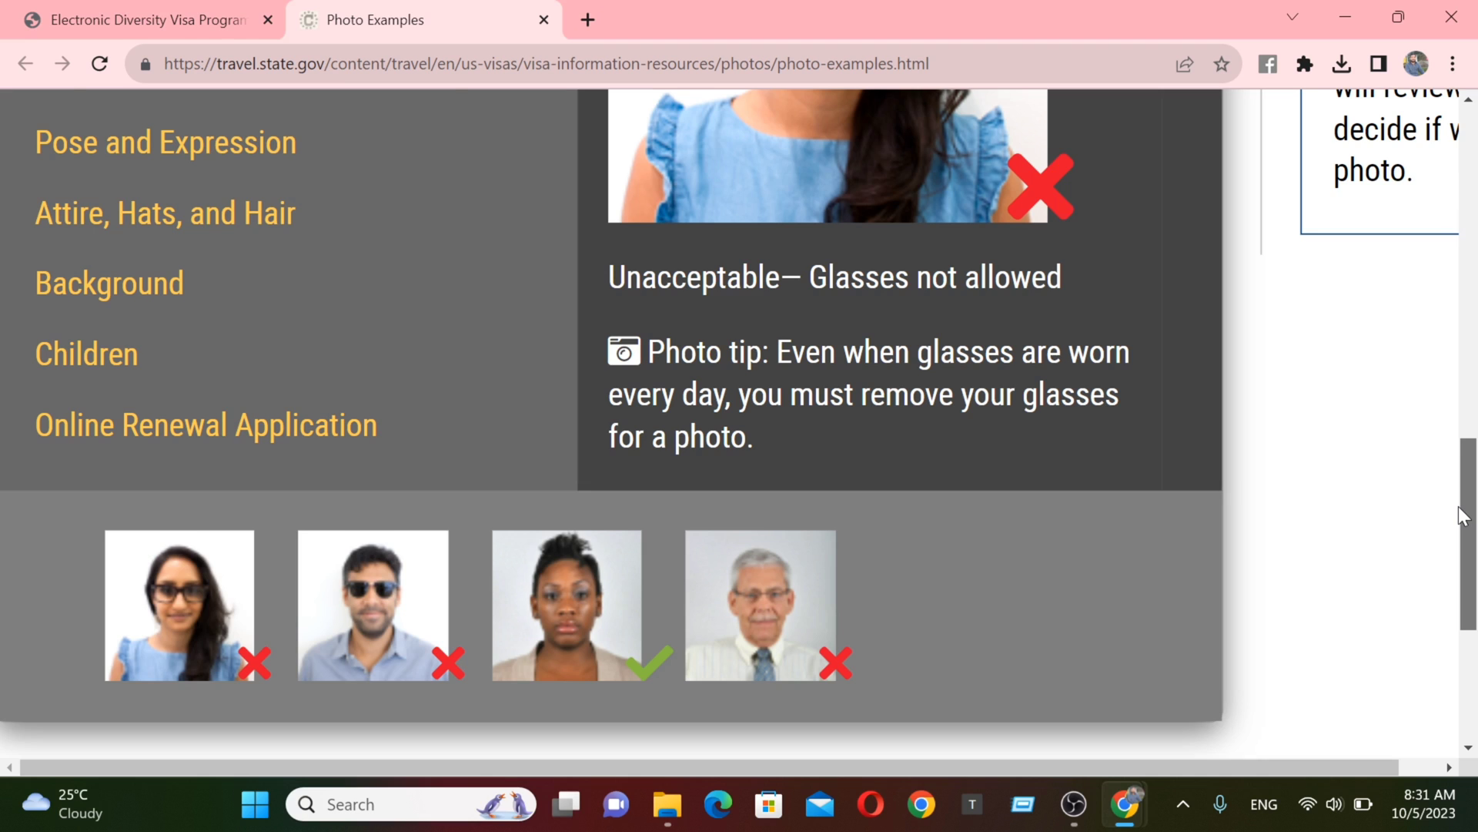
scroll(1463, 516, up, 3)
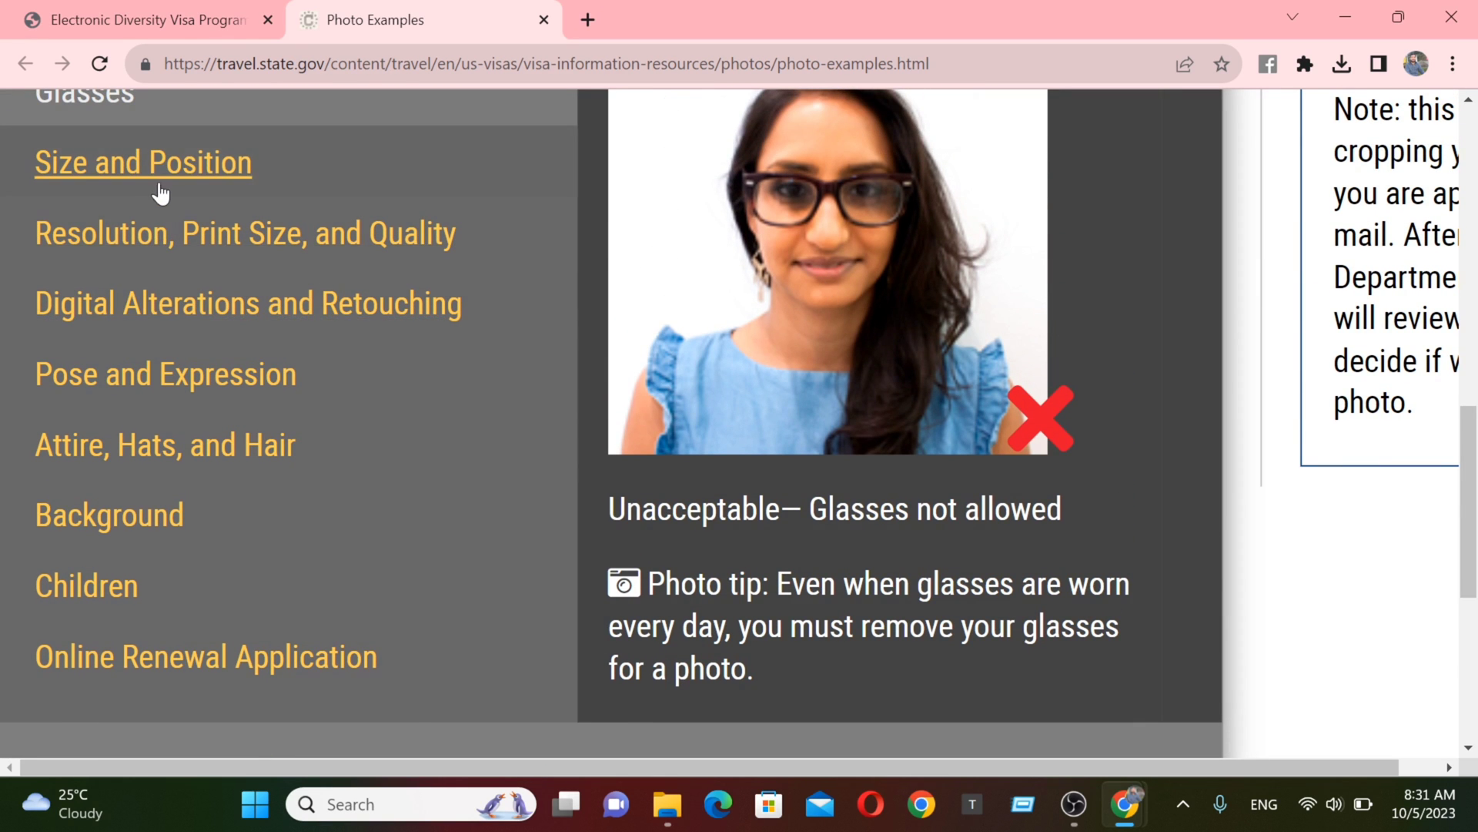
- Review the Size and Position photo examples
click(147, 189)
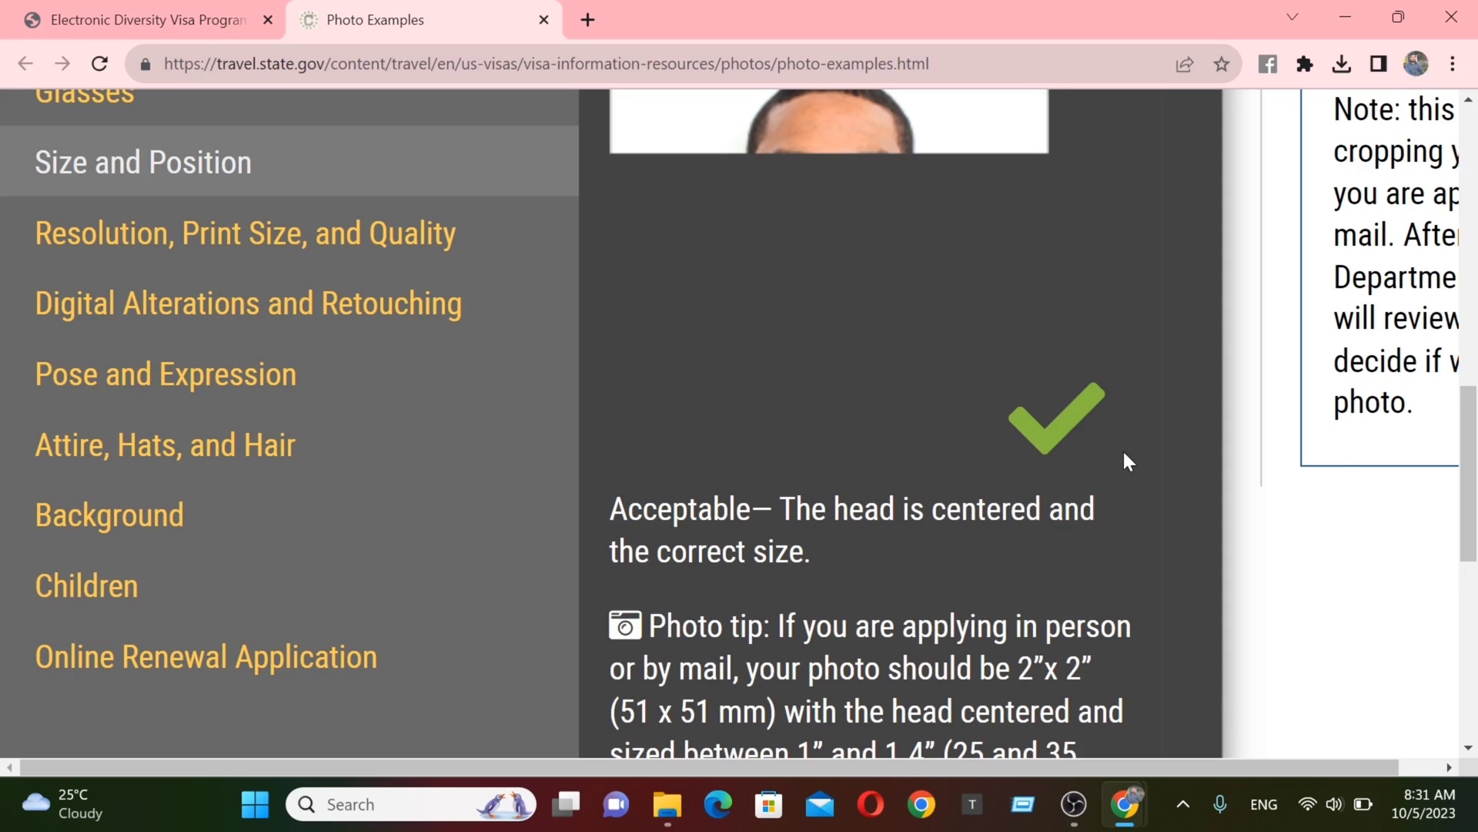
drag(1469, 502, 1462, 588)
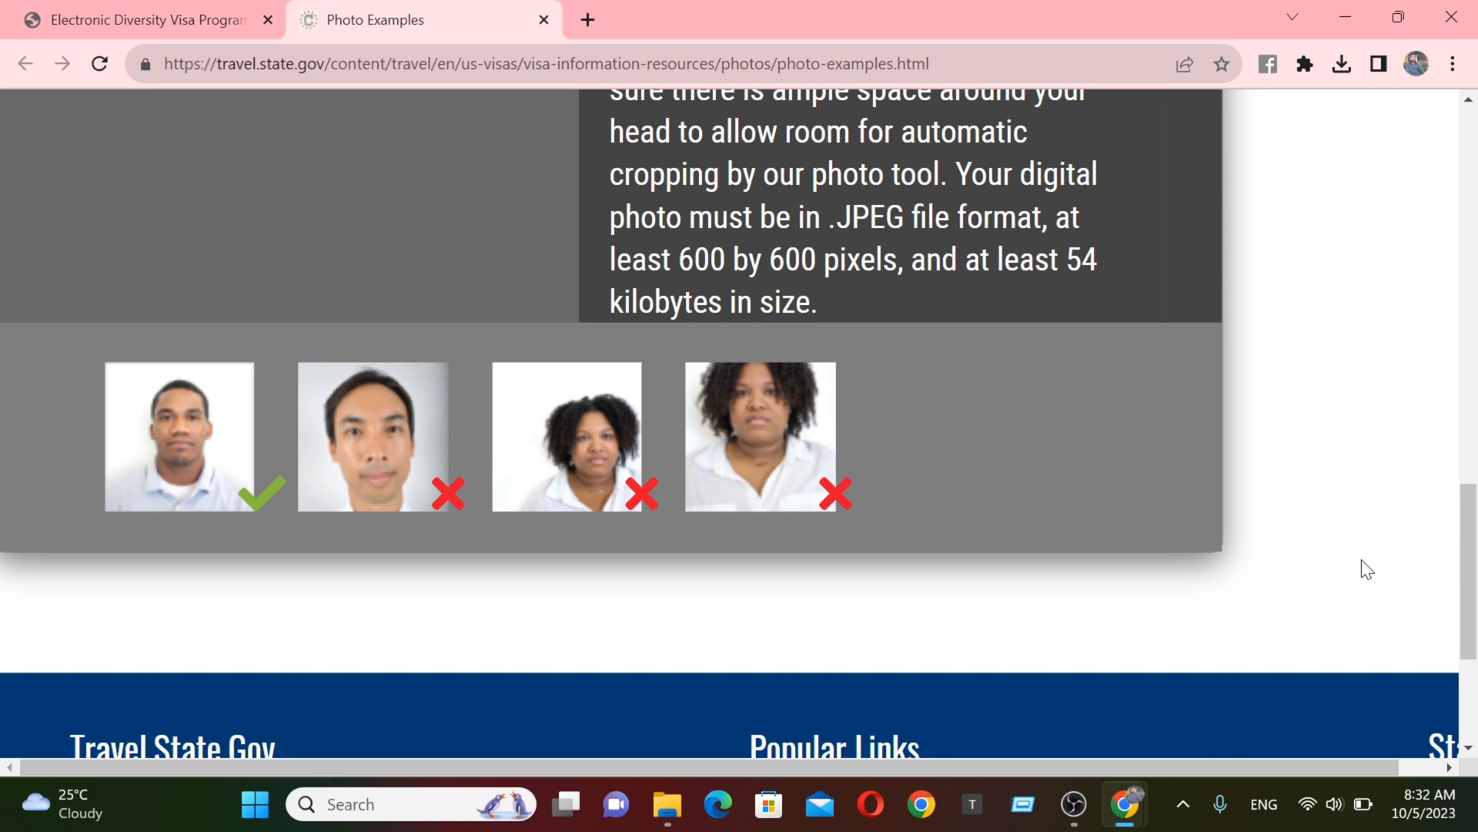
drag(1467, 578, 1474, 477)
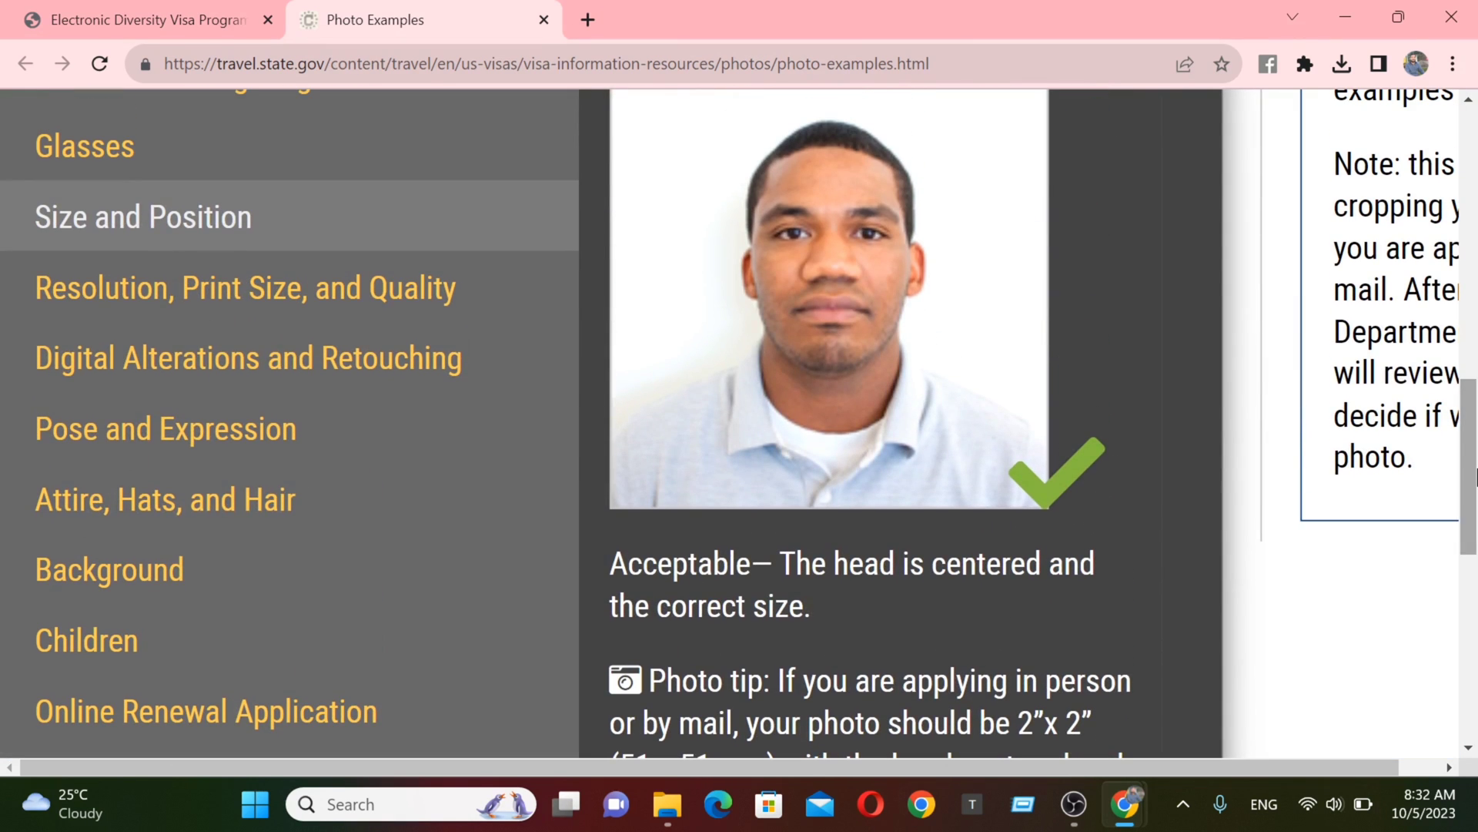
- Review the Resolution, Print Size, and Quality and the Digital Alterations and Retouching examples
click(203, 314)
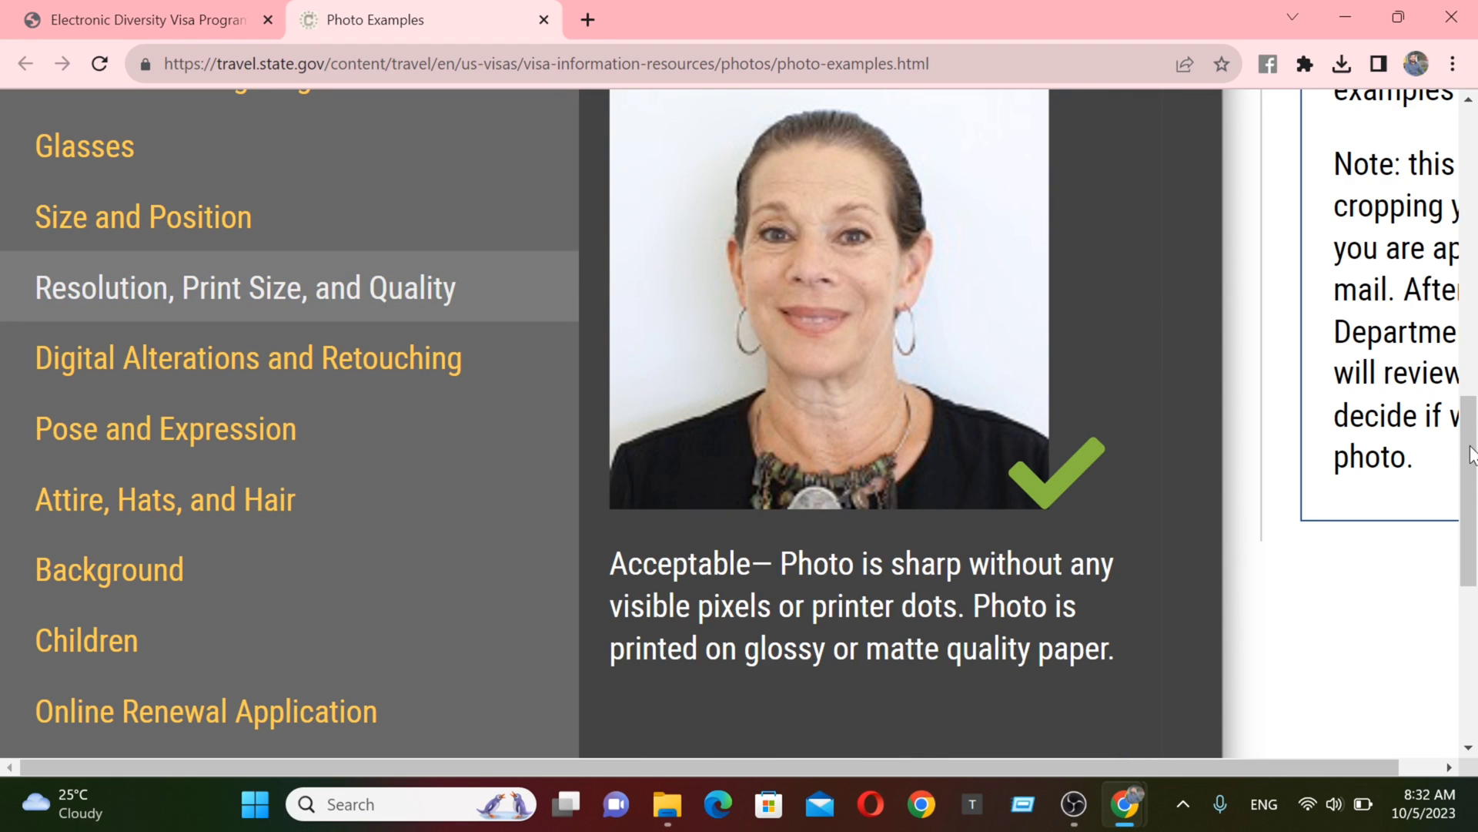
mouse_move(1473, 454)
mouse_down()
mouse_move(1447, 550)
mouse_move(1461, 501)
mouse_move(1452, 531)
mouse_move(1467, 536)
mouse_move(1466, 481)
mouse_up()
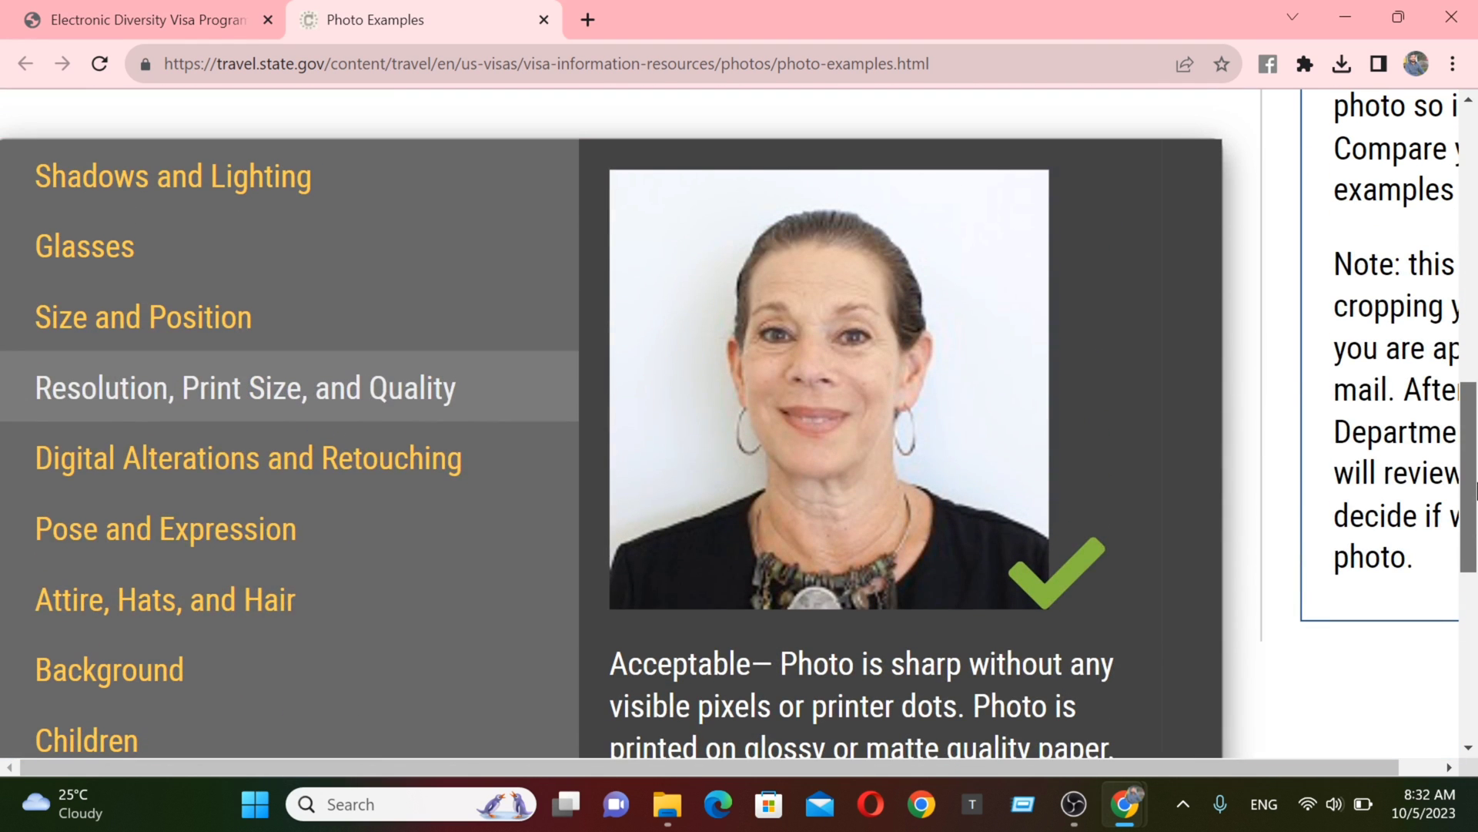
click(248, 476)
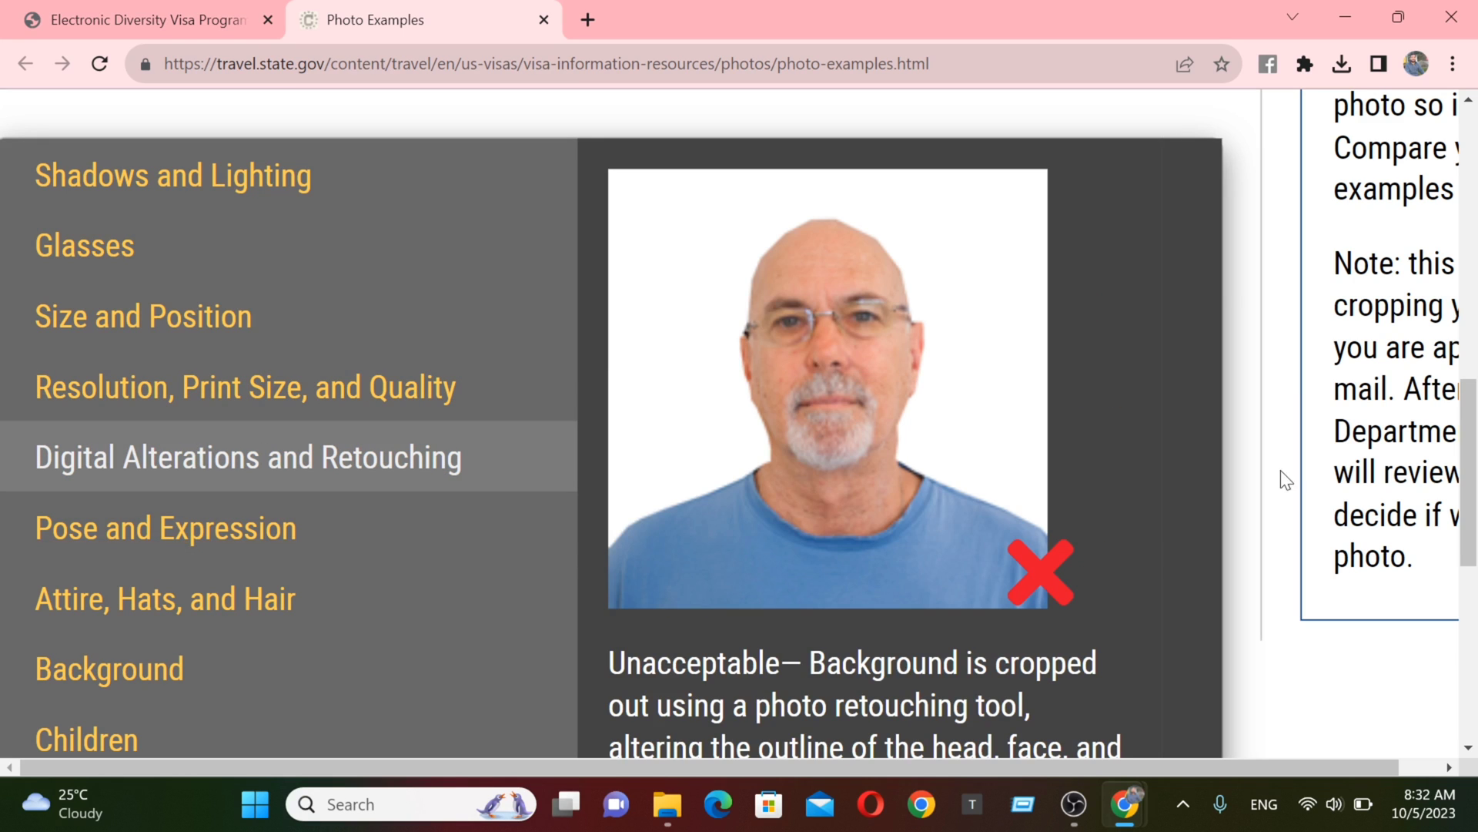
drag(1476, 494, 1475, 524)
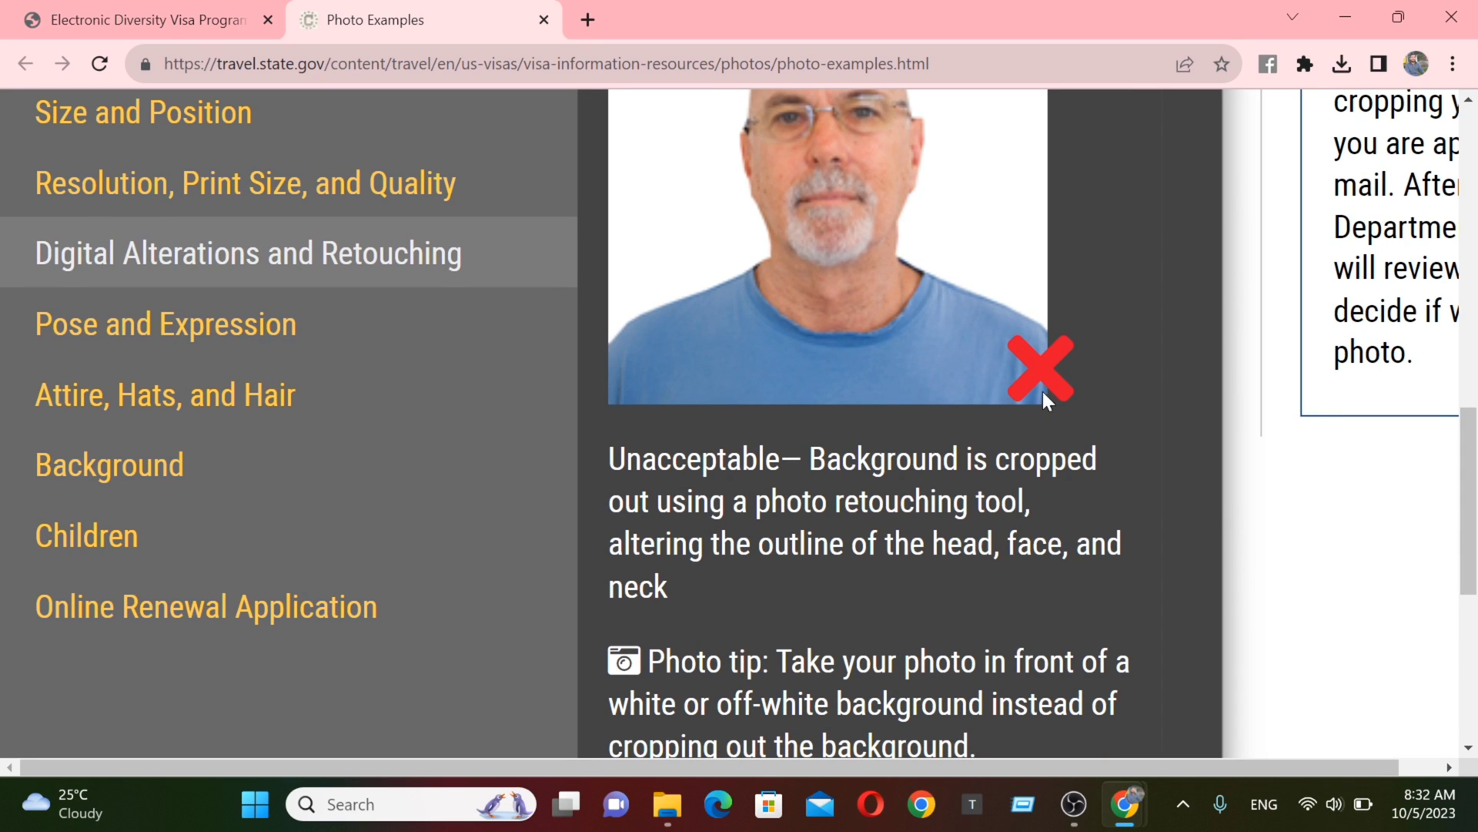
drag(1471, 470, 1451, 534)
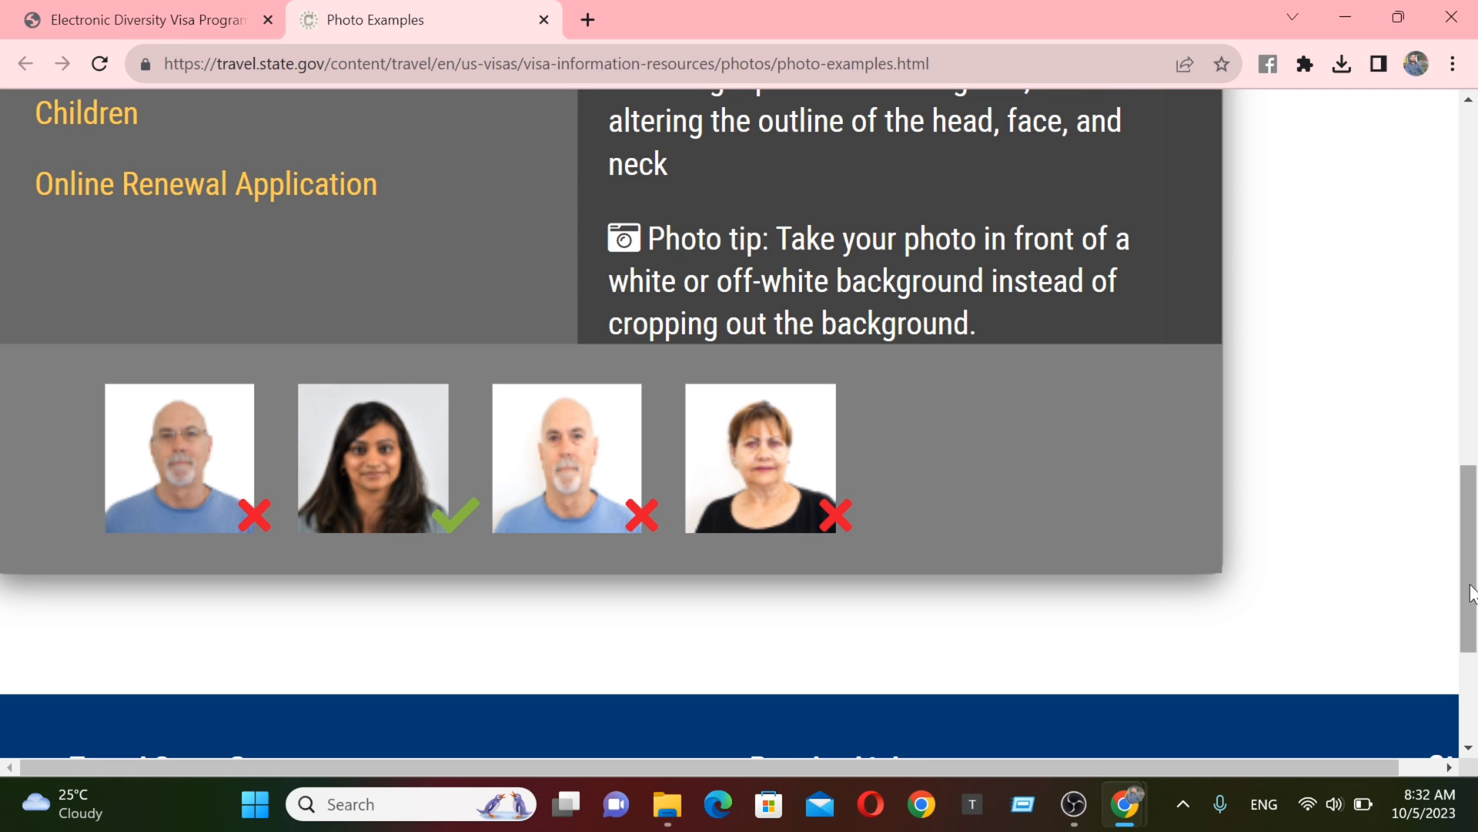
drag(1472, 593, 1472, 539)
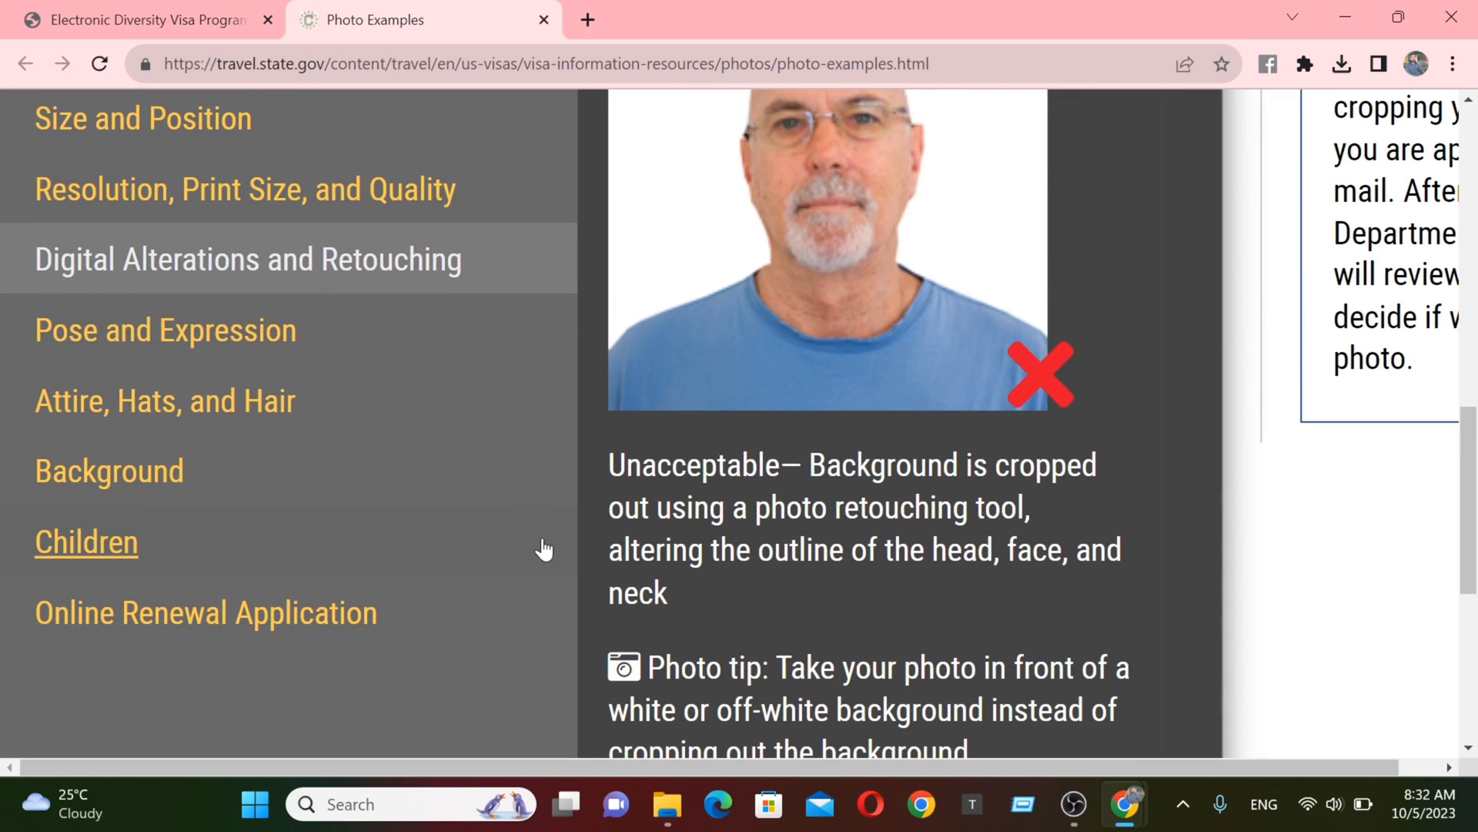
- Browse the Pose and Expression and the Attire, Hats, and Hair photo examples
click(251, 345)
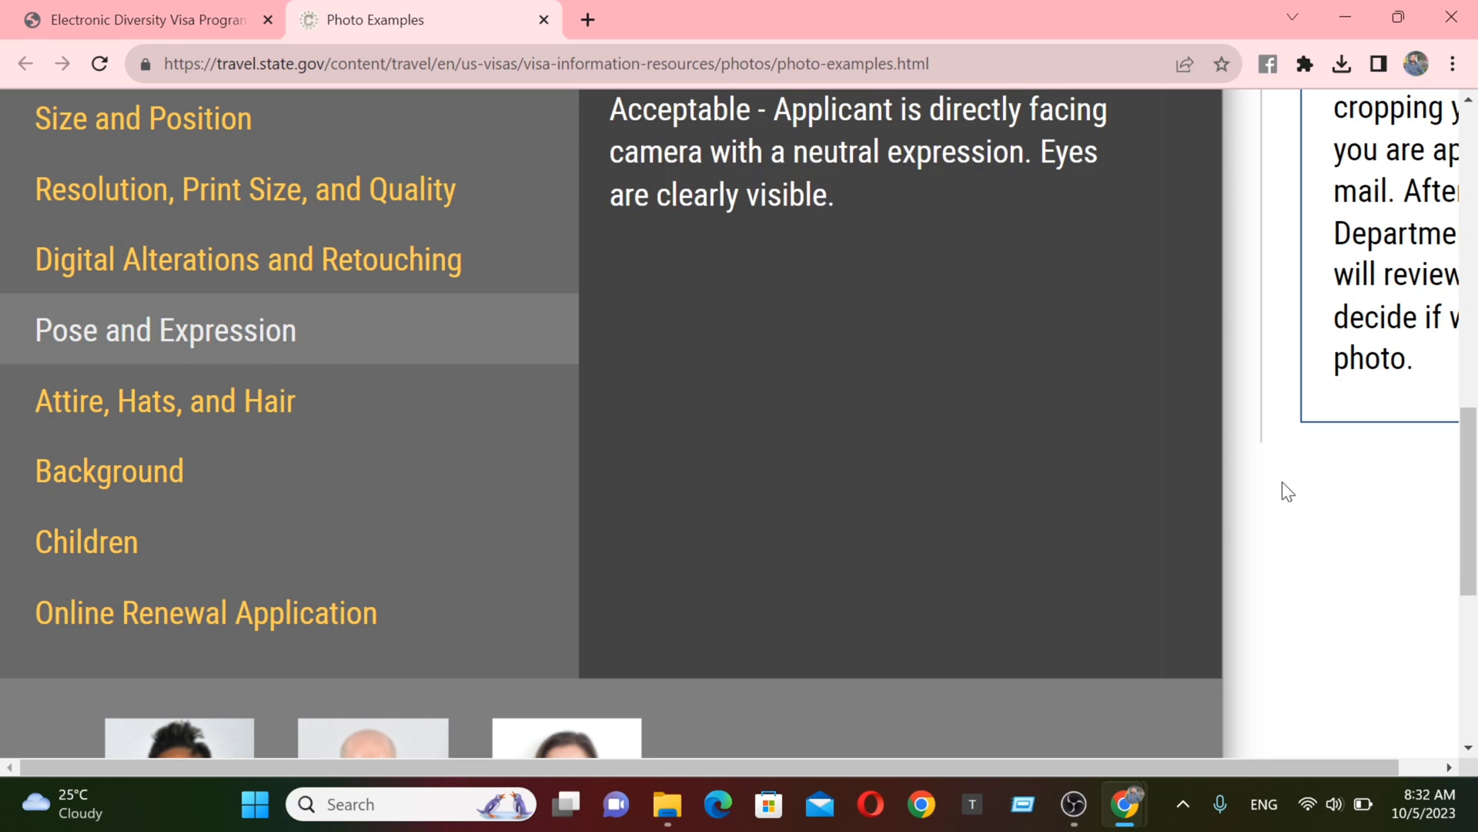
drag(1472, 523, 1456, 573)
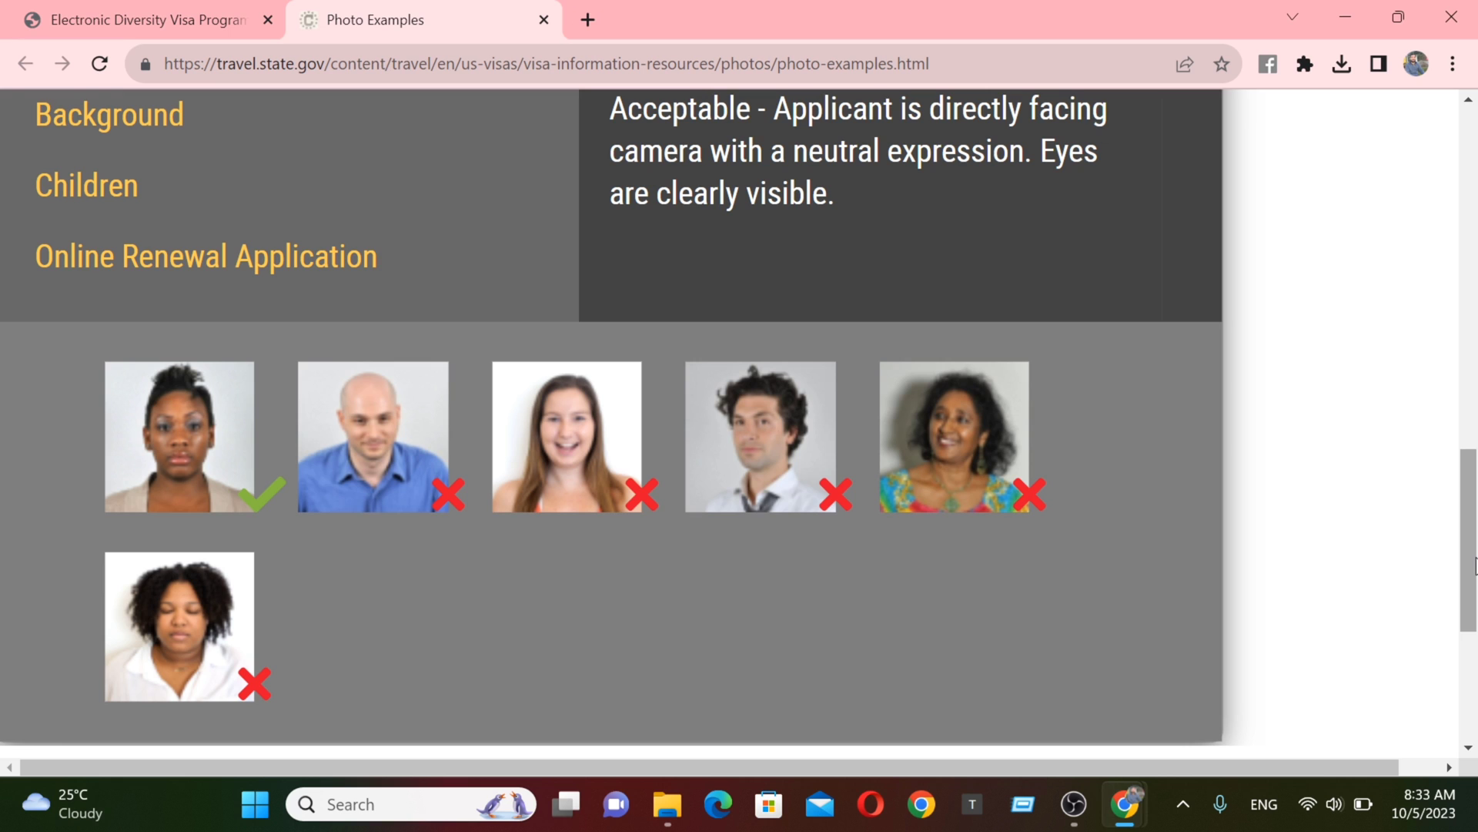
scroll(431, 370, up, 3)
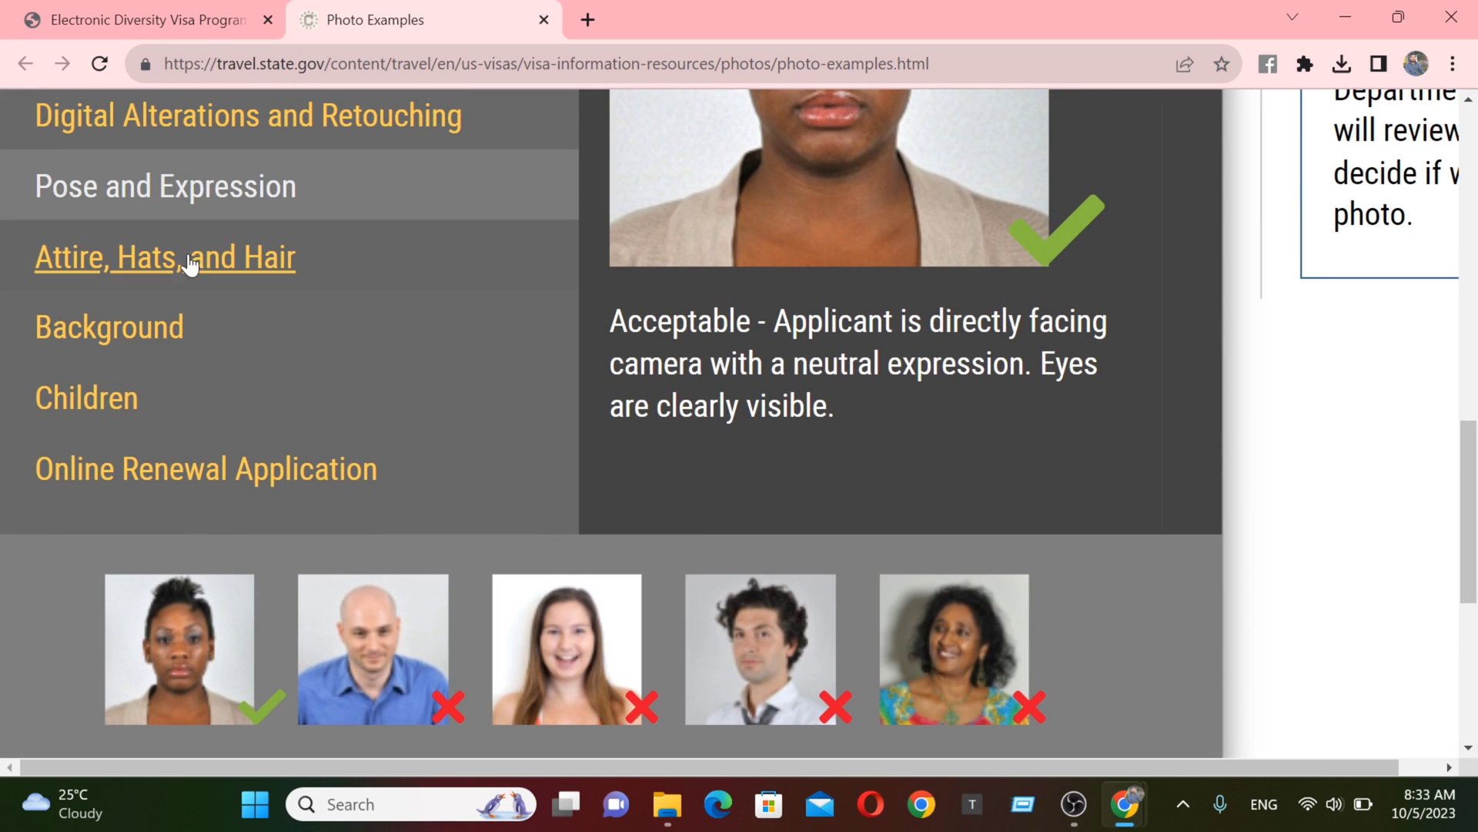
click(177, 268)
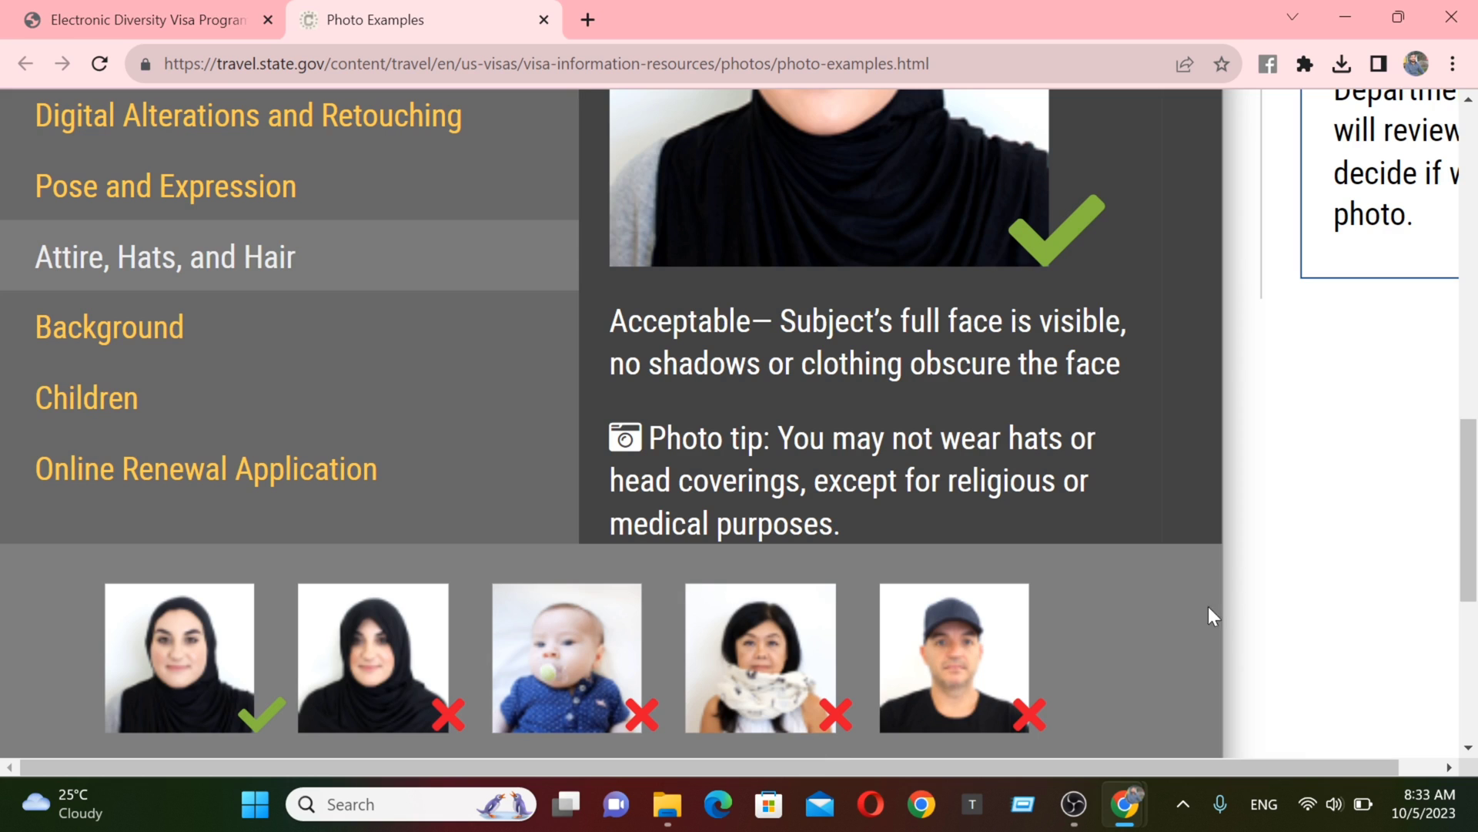
scroll(1463, 539, down, 2)
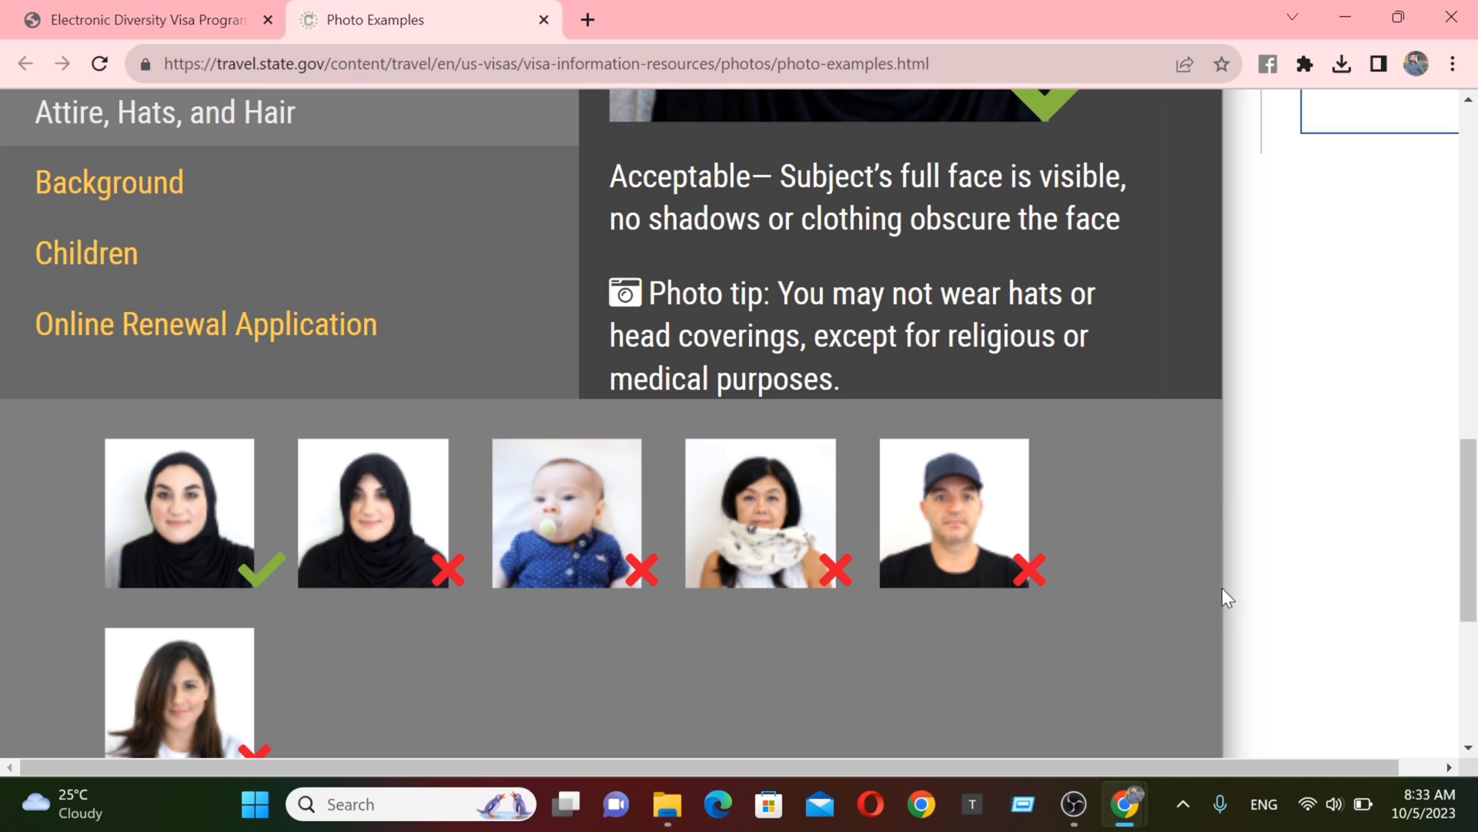
drag(1472, 531, 1473, 474)
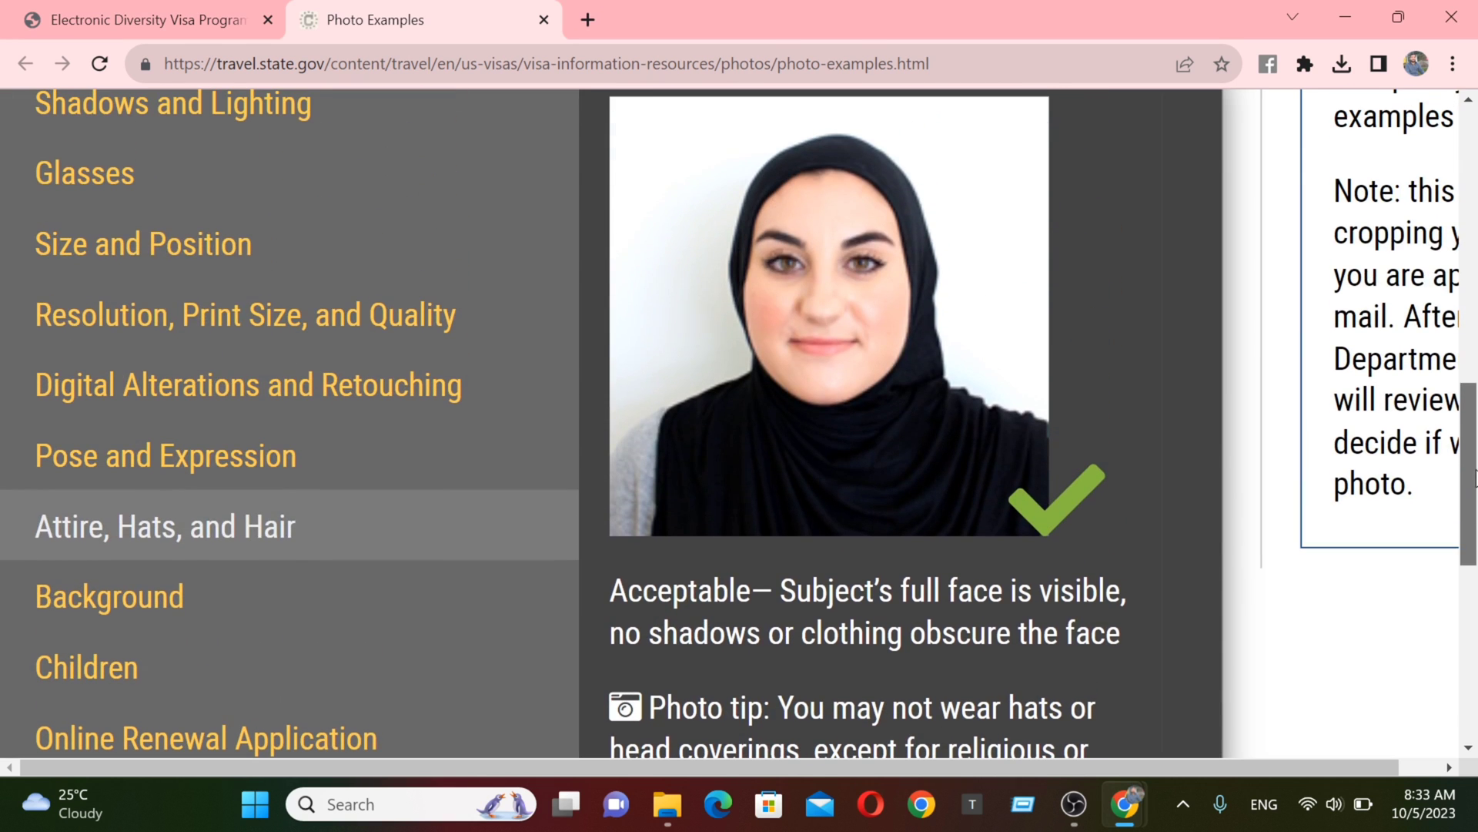
- Scroll through the Background examples down to the grid of children's photos
click(104, 604)
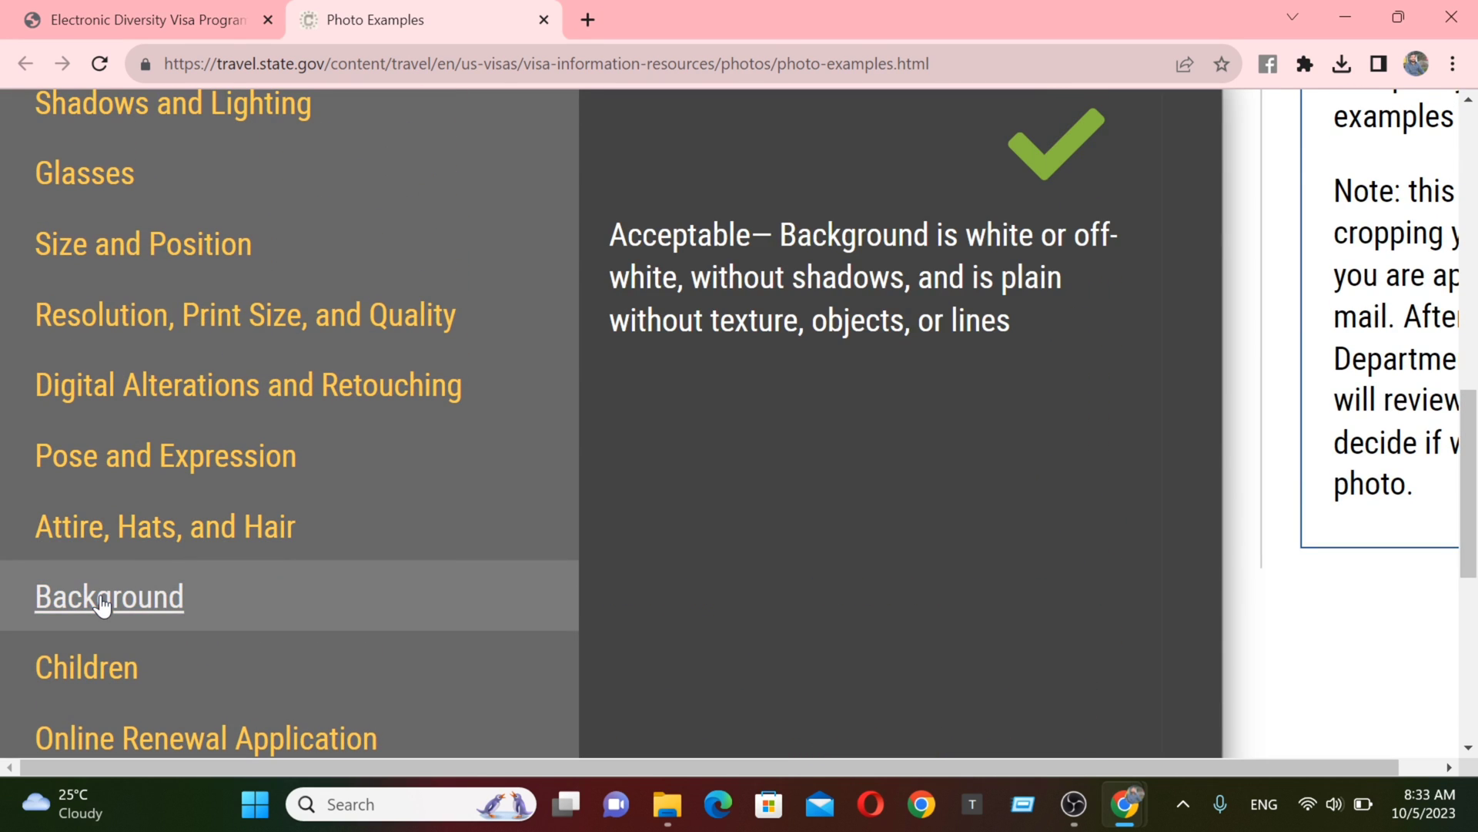
drag(1471, 458, 1425, 532)
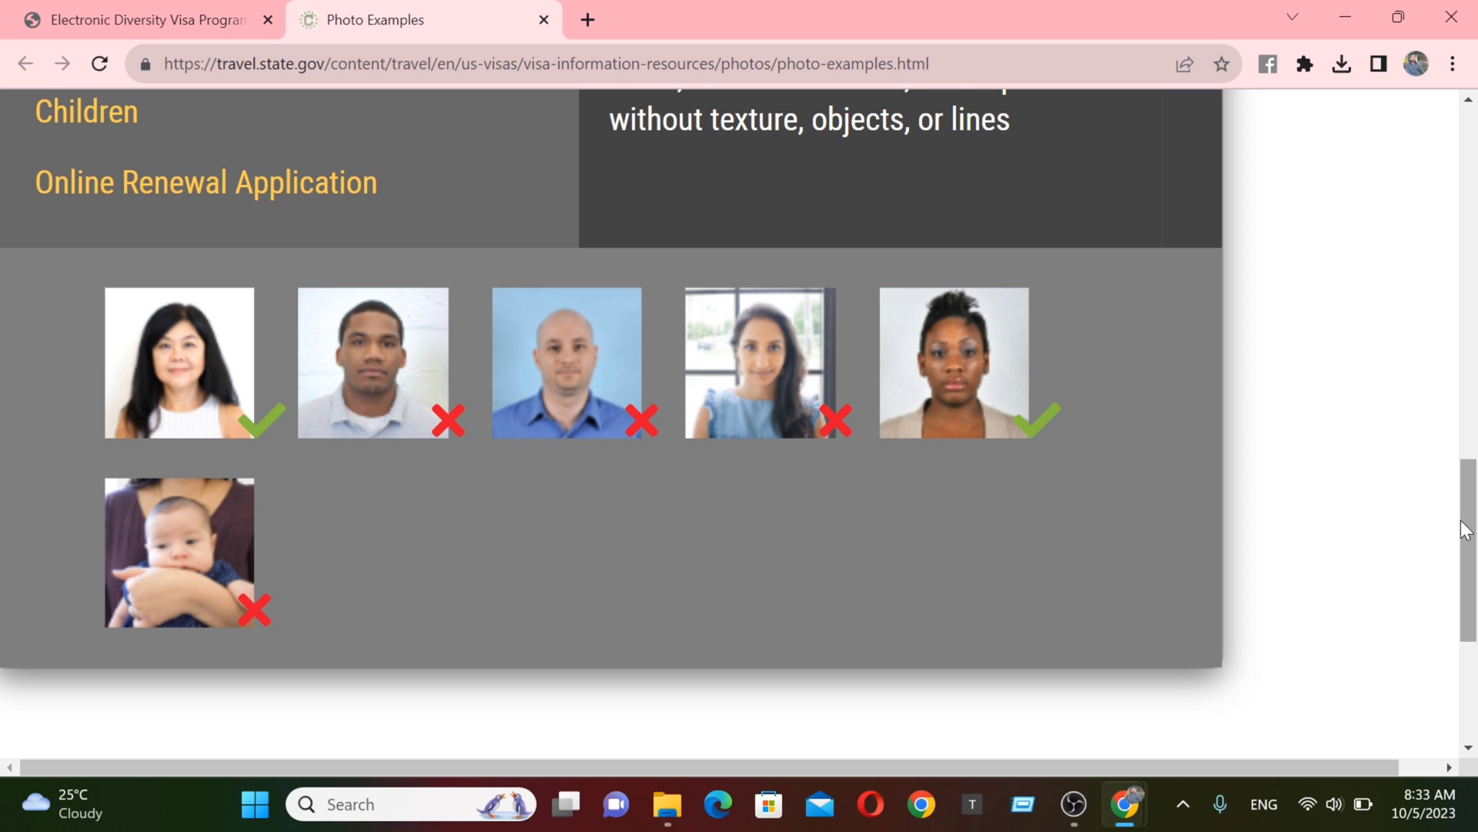
drag(1466, 530, 1470, 499)
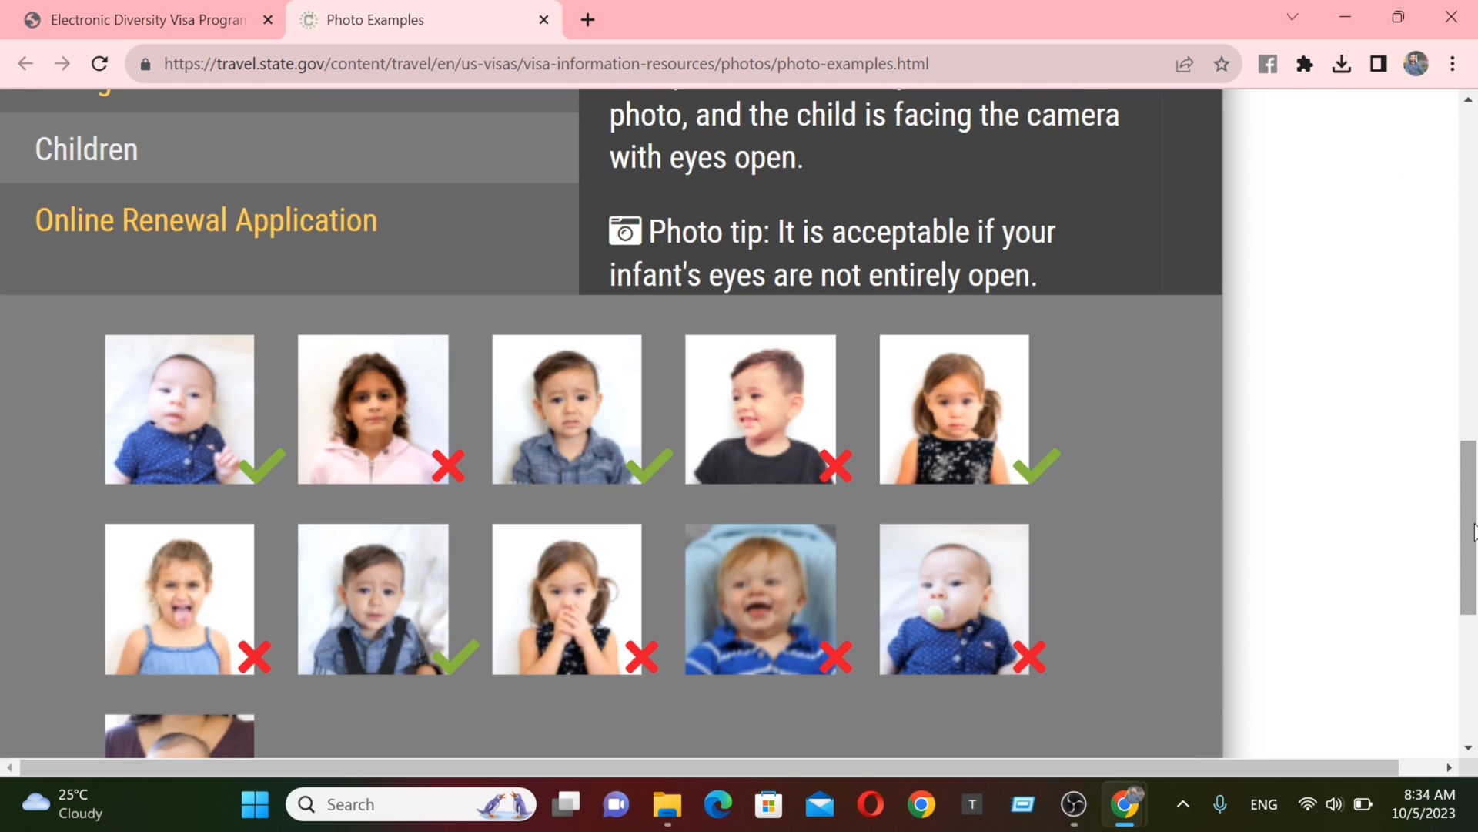
mouse_move(1475, 531)
mouse_down()
mouse_move(1475, 501)
mouse_move(1469, 551)
mouse_move(1471, 536)
mouse_up()
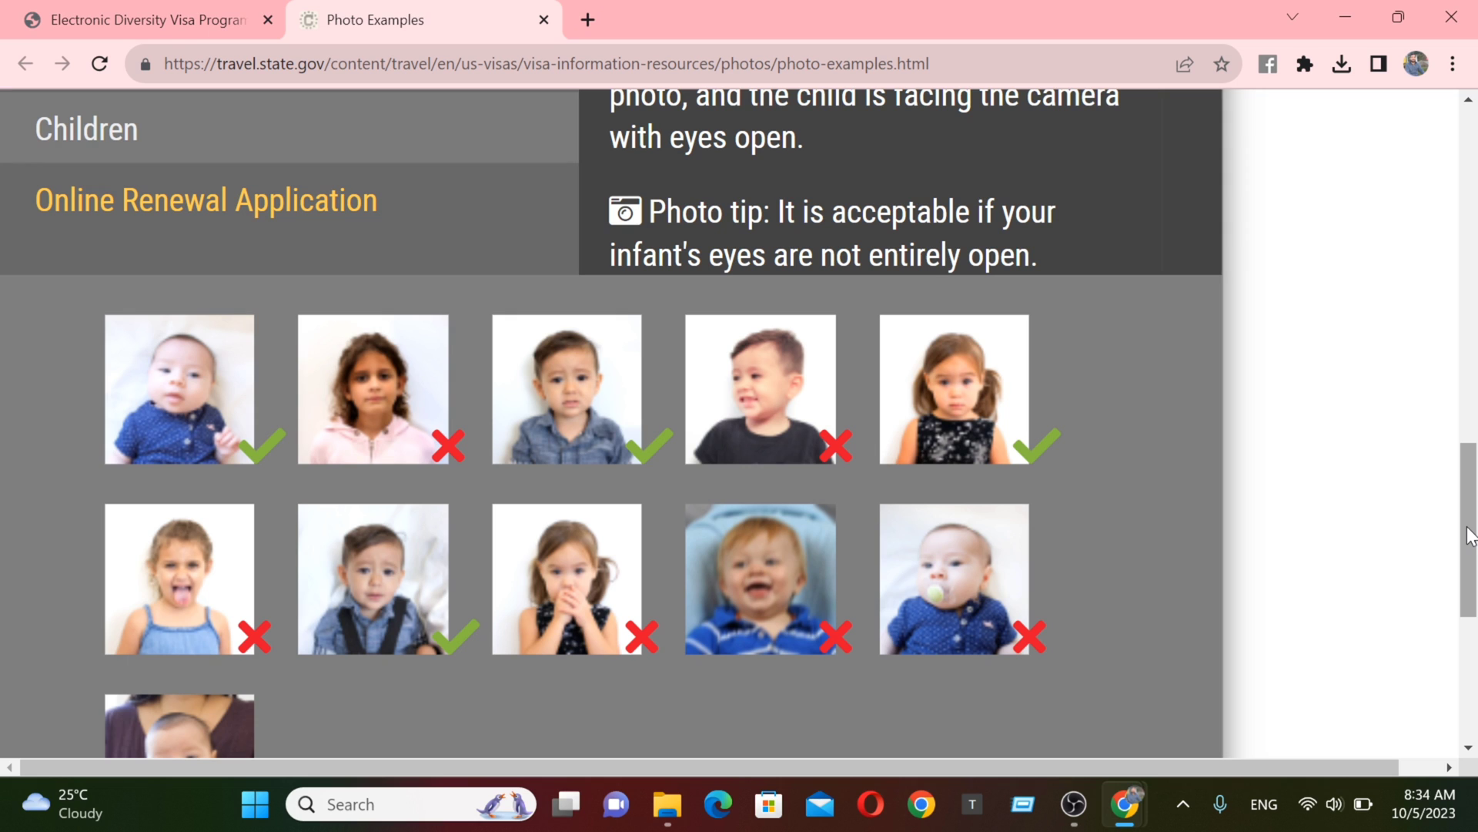
drag(1470, 535, 1458, 552)
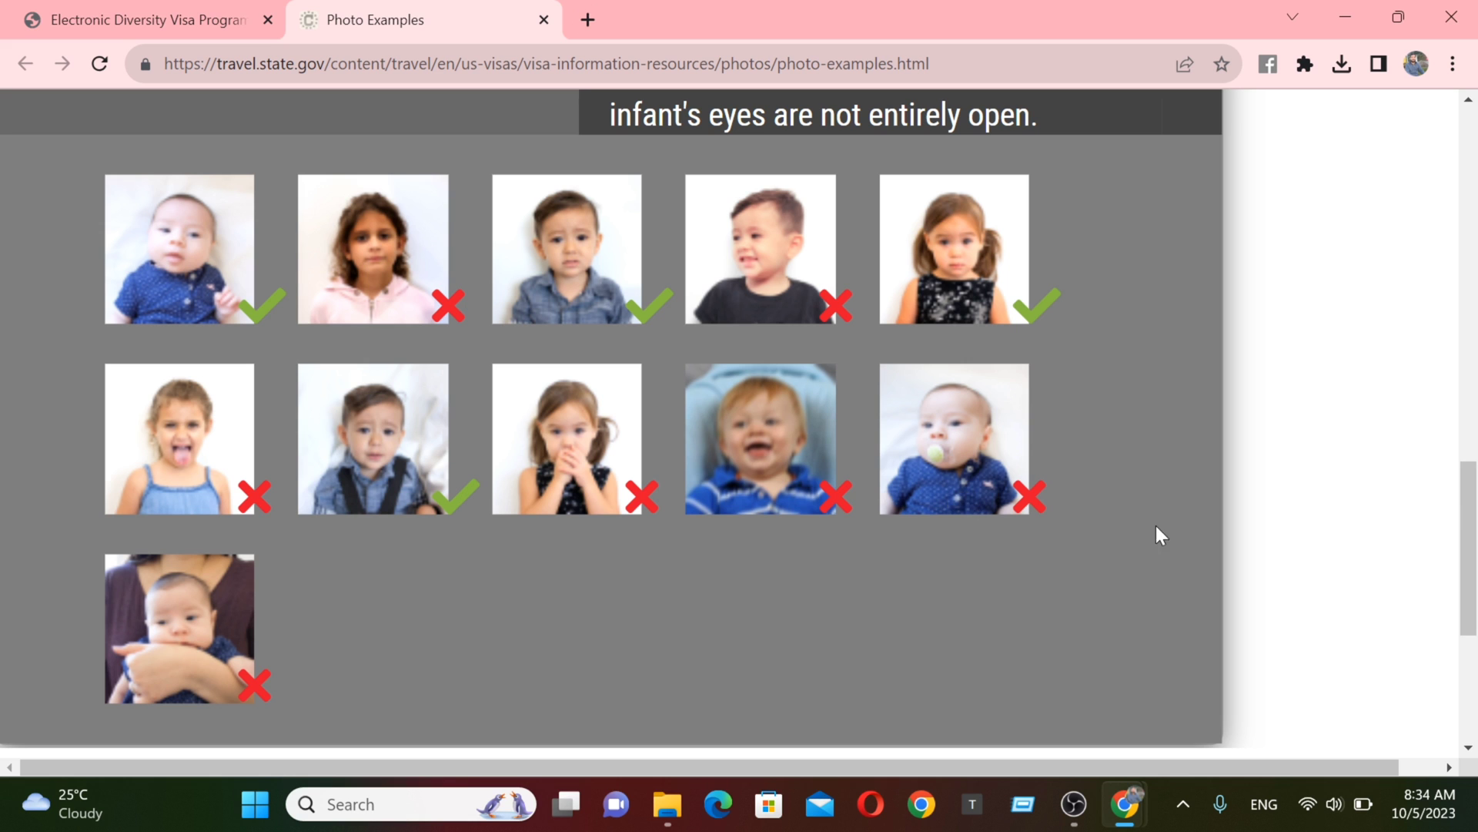
- Follow the Photo Tool link from the top of Photo Examples to the Choose a Photo page
scroll(1459, 511, up, 3)
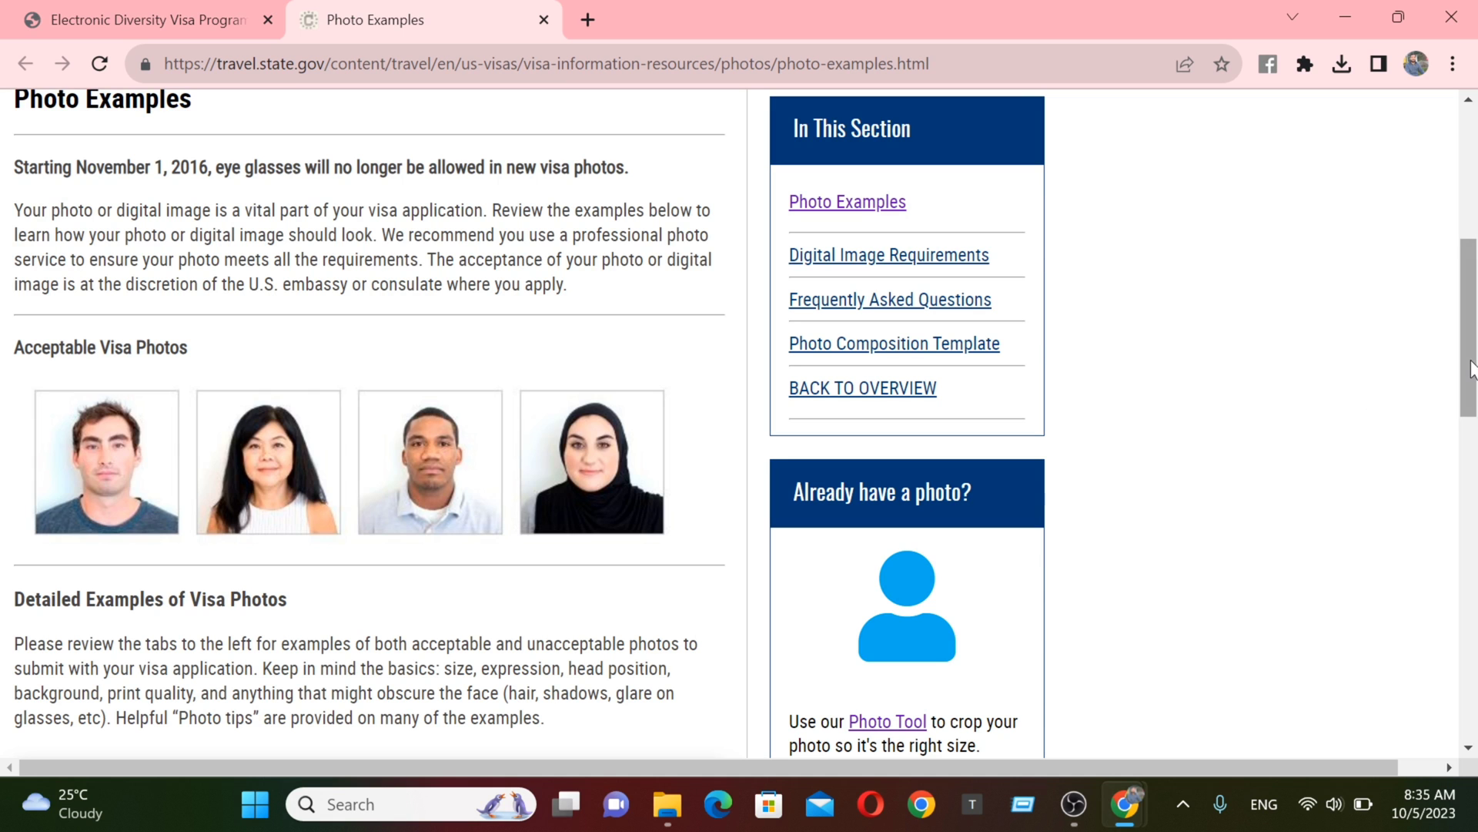
drag(1468, 359, 1451, 451)
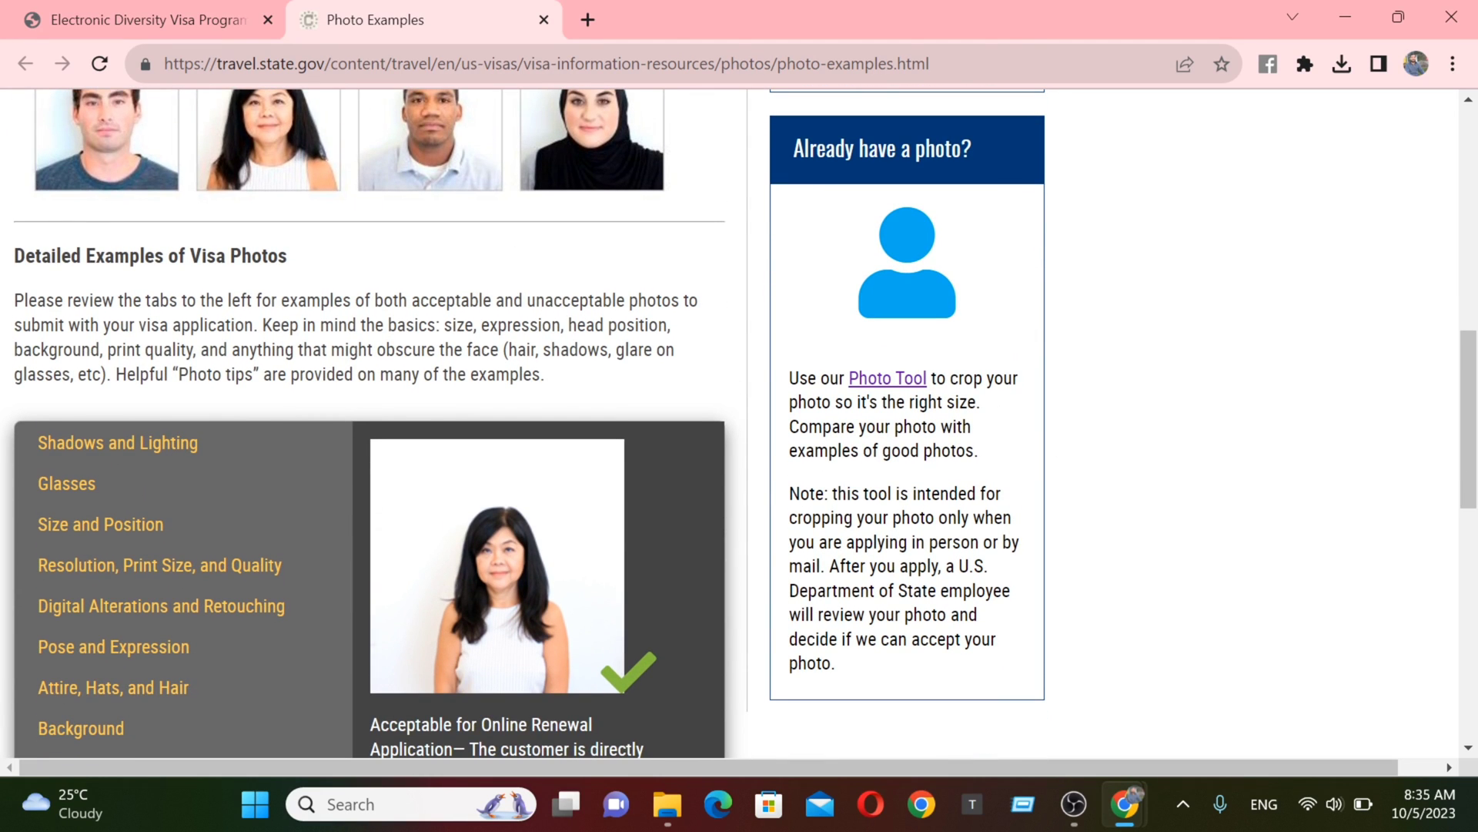
click(889, 391)
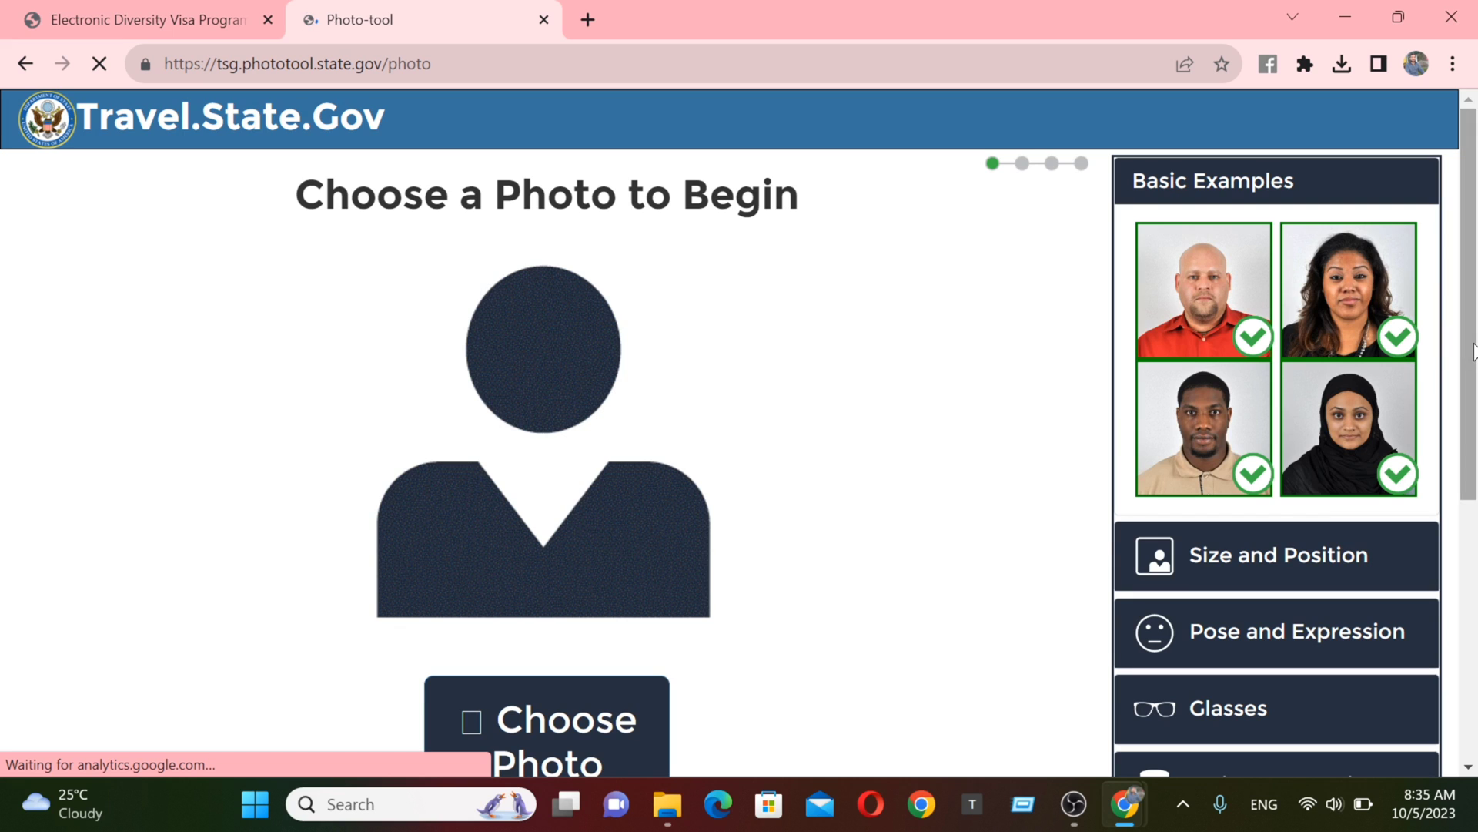
scroll(1448, 416, down, 3)
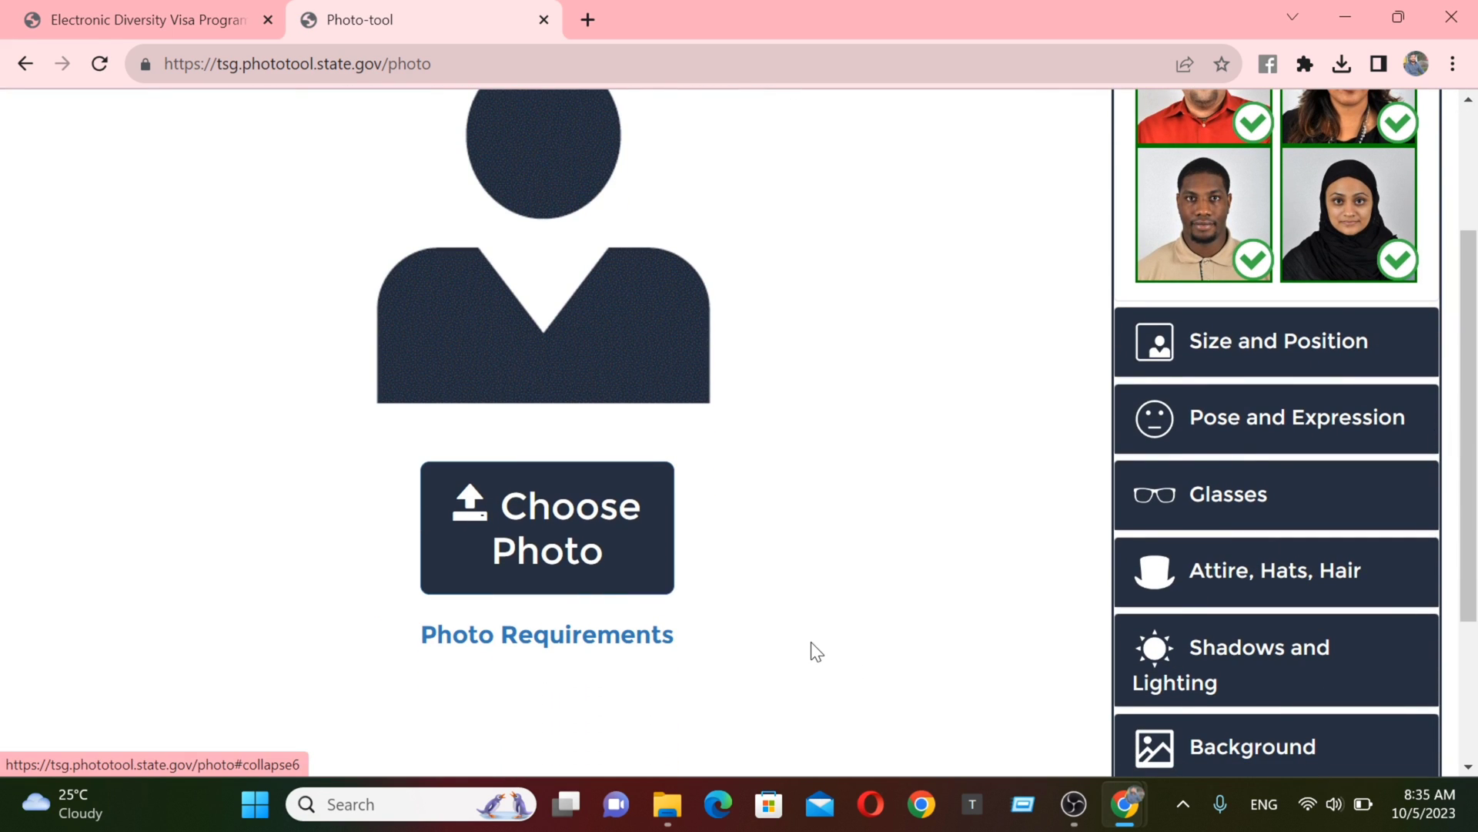
- Load the first JPG from the documents for mero share folder into the Photo Tool
click(564, 532)
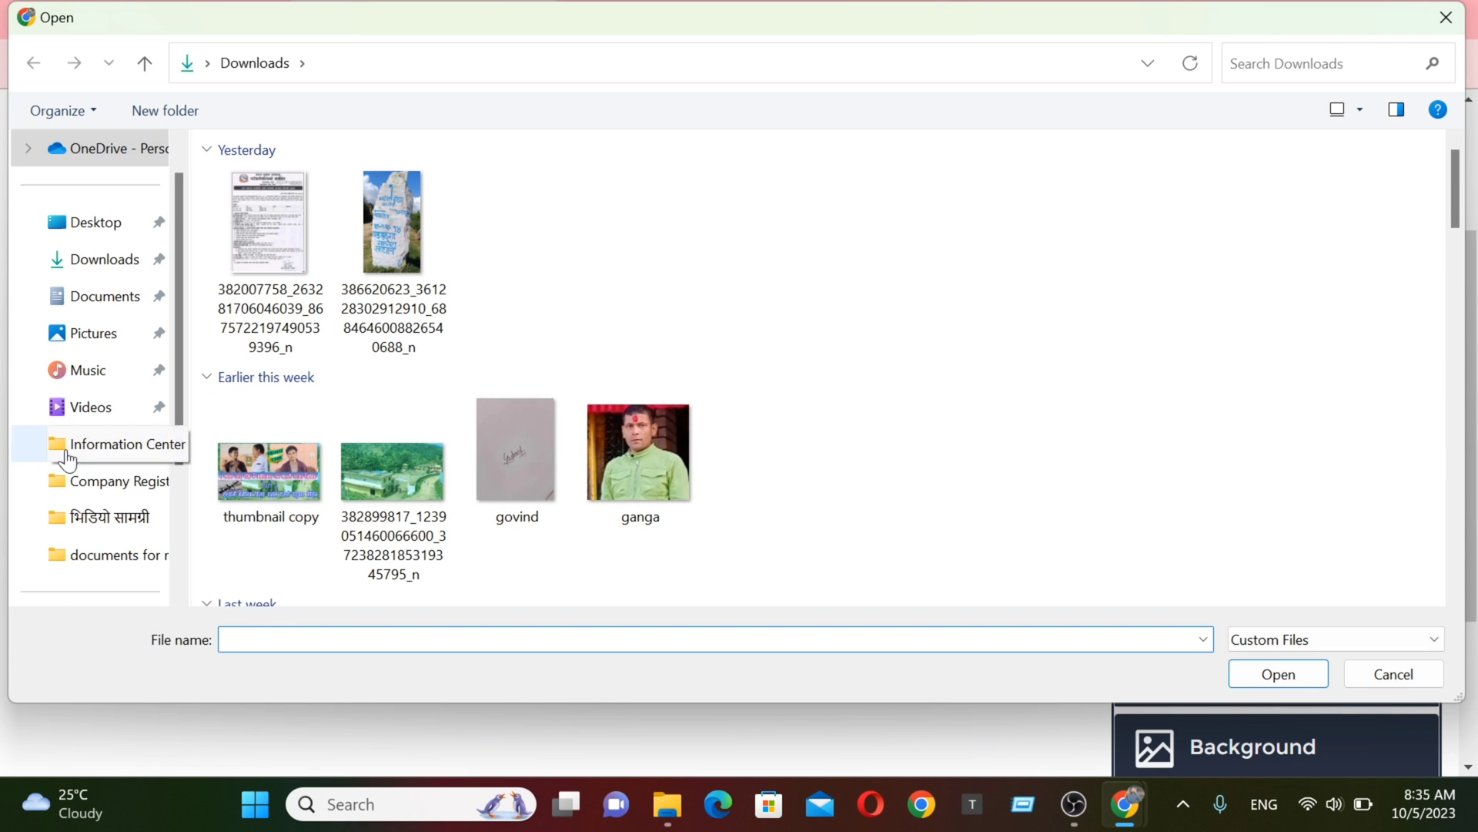
click(121, 562)
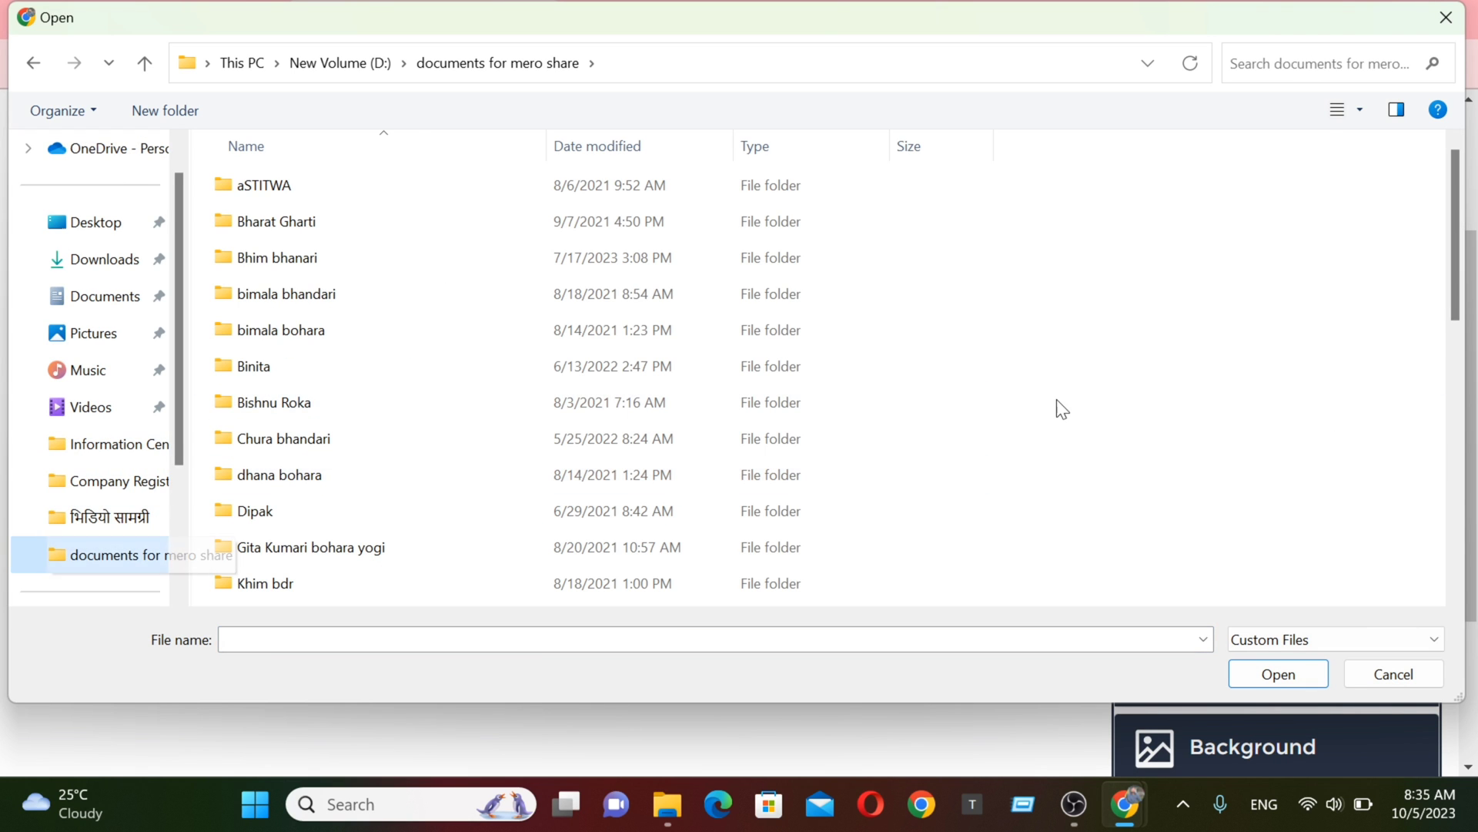
scroll(1444, 345, down, 1)
scroll(1429, 547, down, 7)
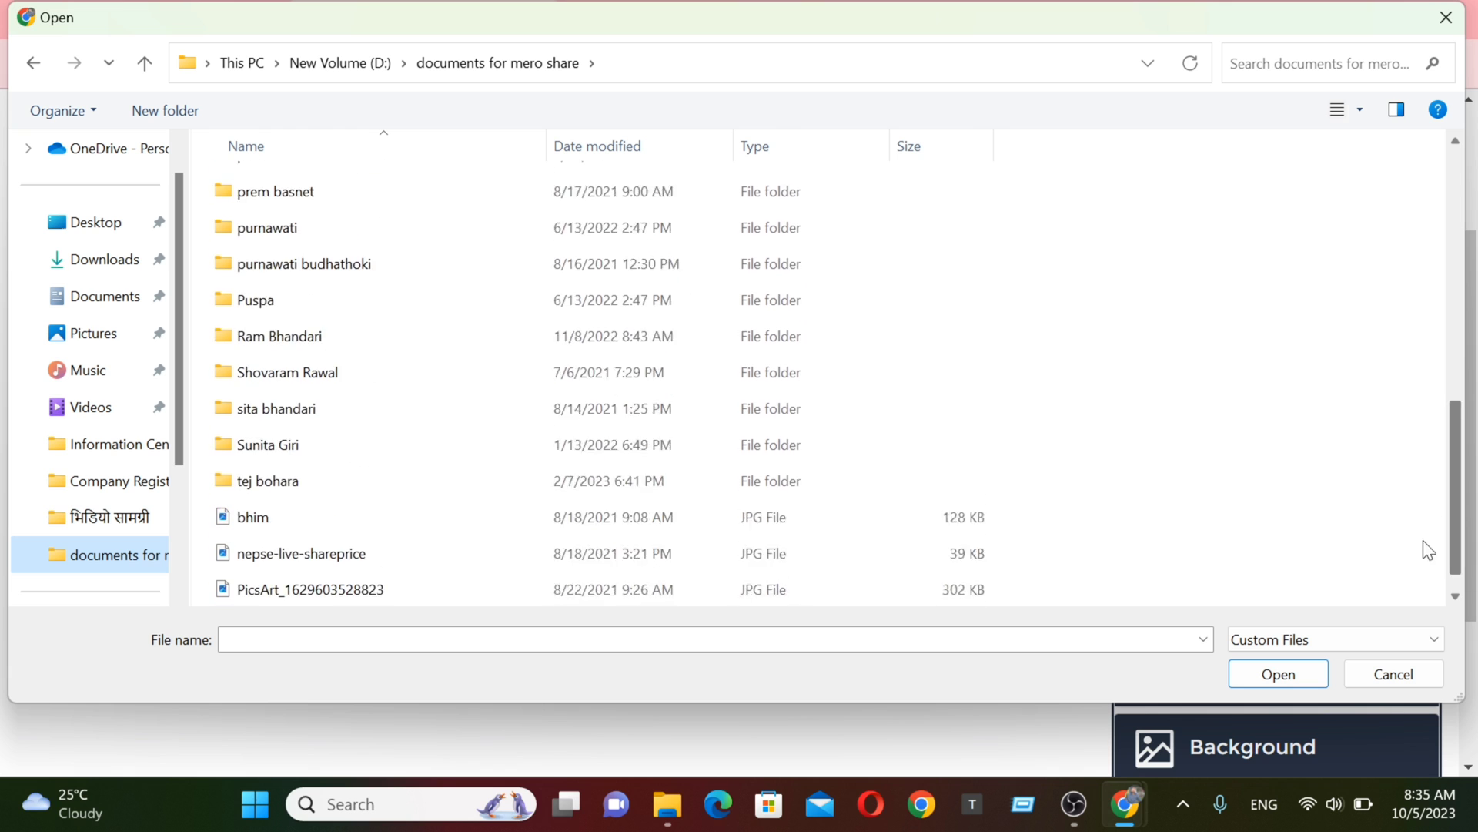
scroll(1412, 650, up, 8)
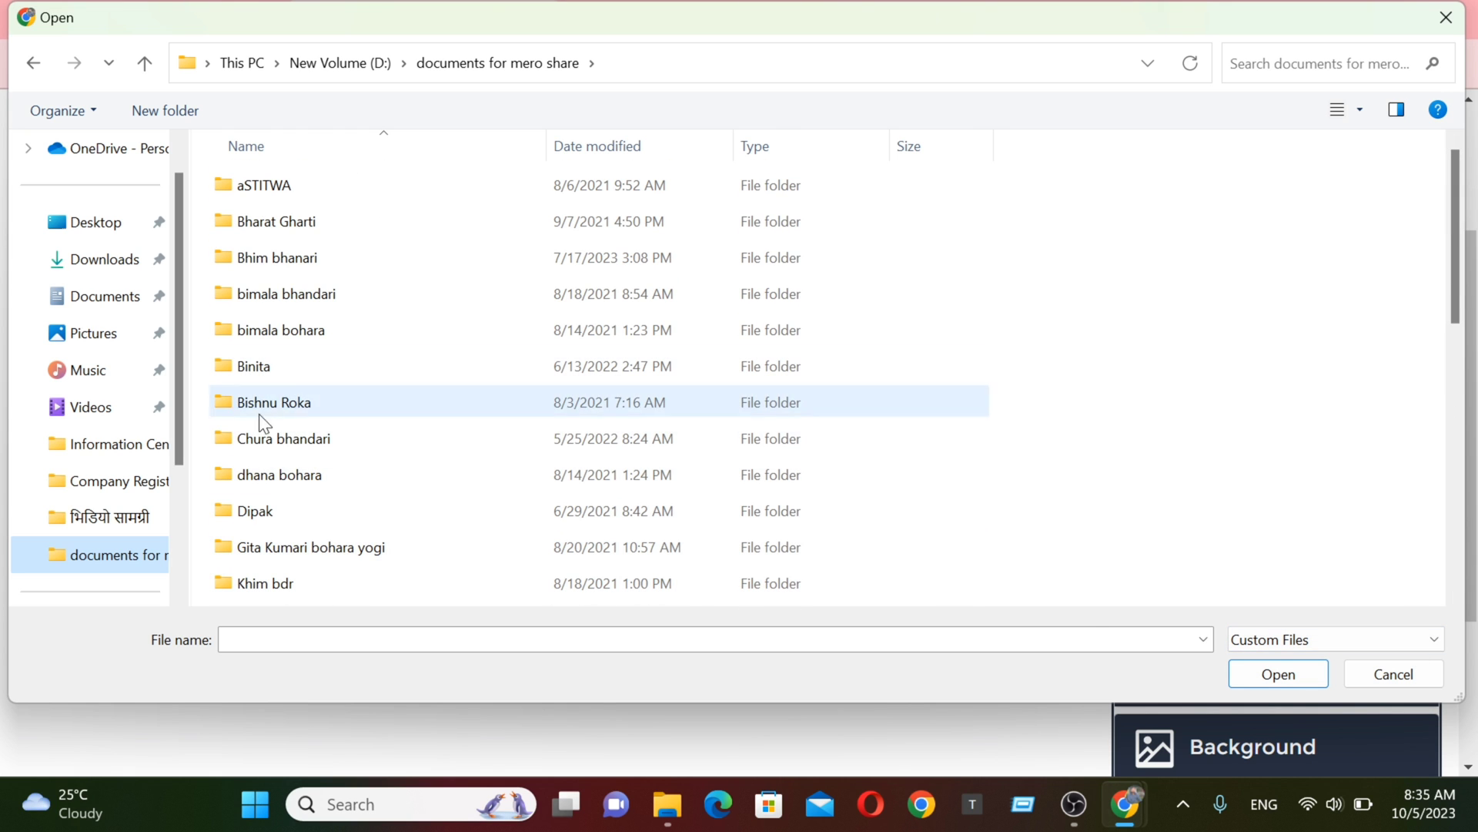
drag(1458, 291, 1458, 557)
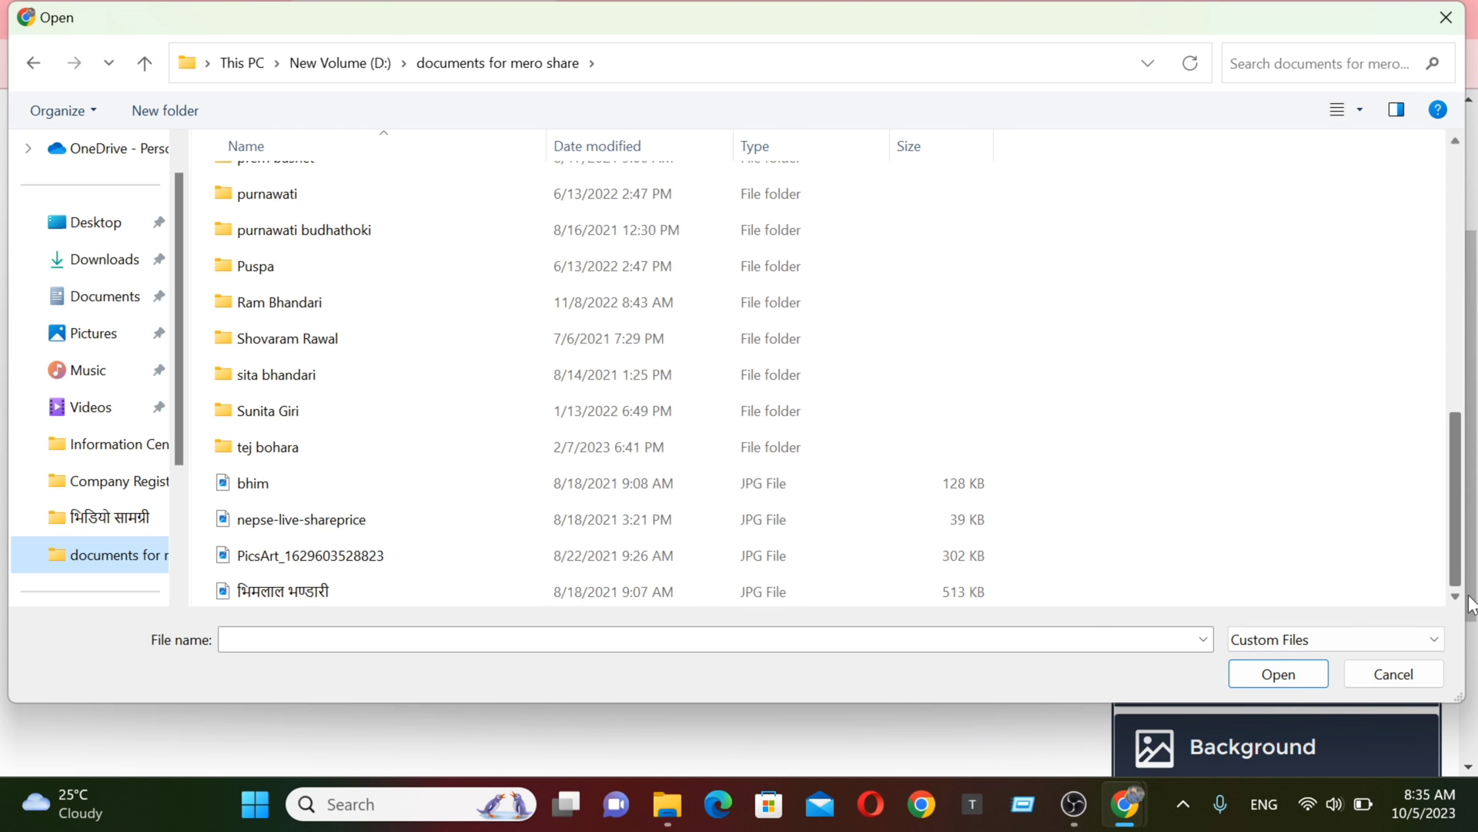
double_click(327, 492)
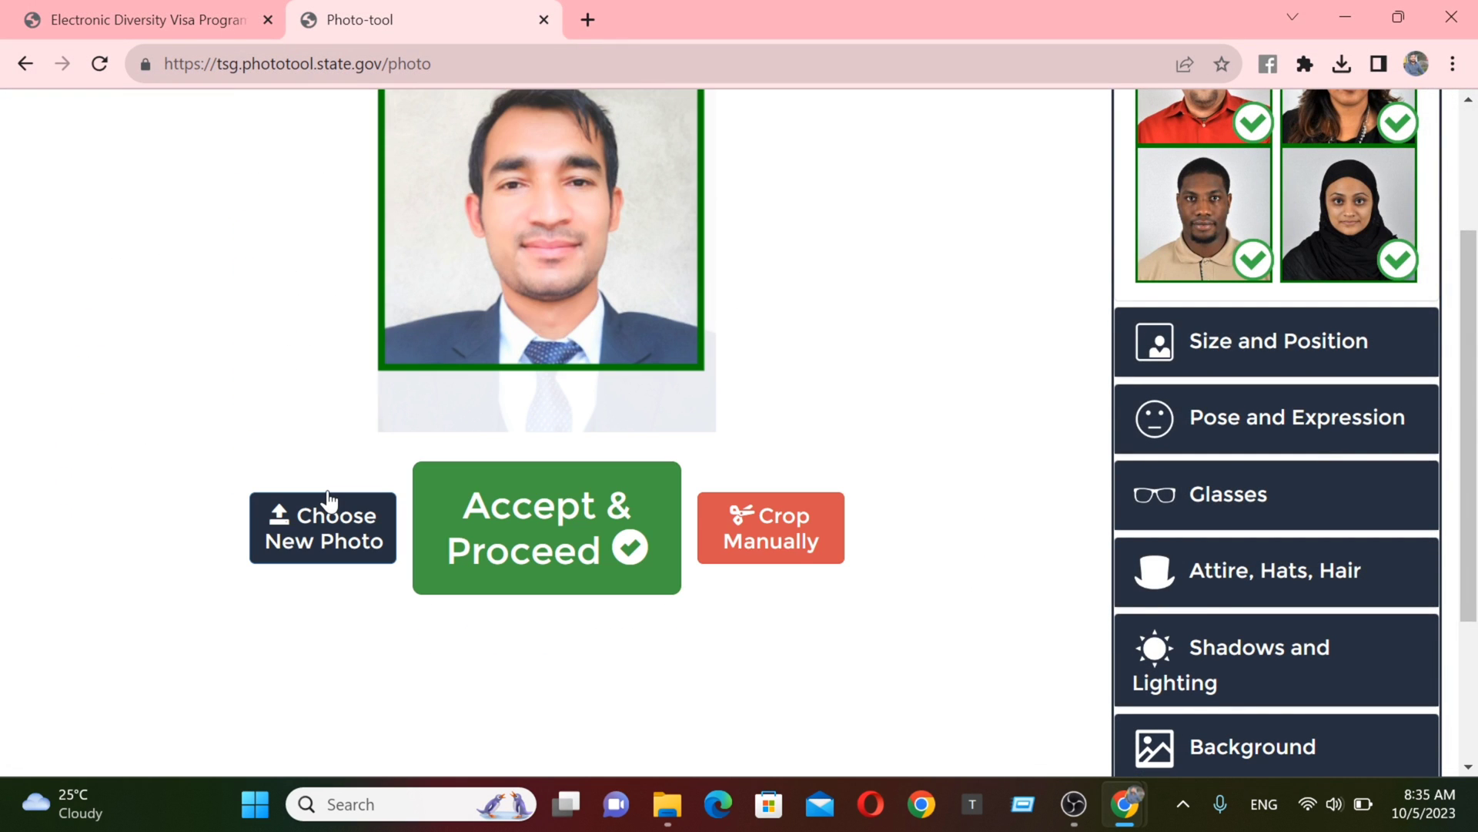
- Accept the automatic crop, download the 112 KB JPG, and return to the DV program tab
drag(1473, 530, 1475, 441)
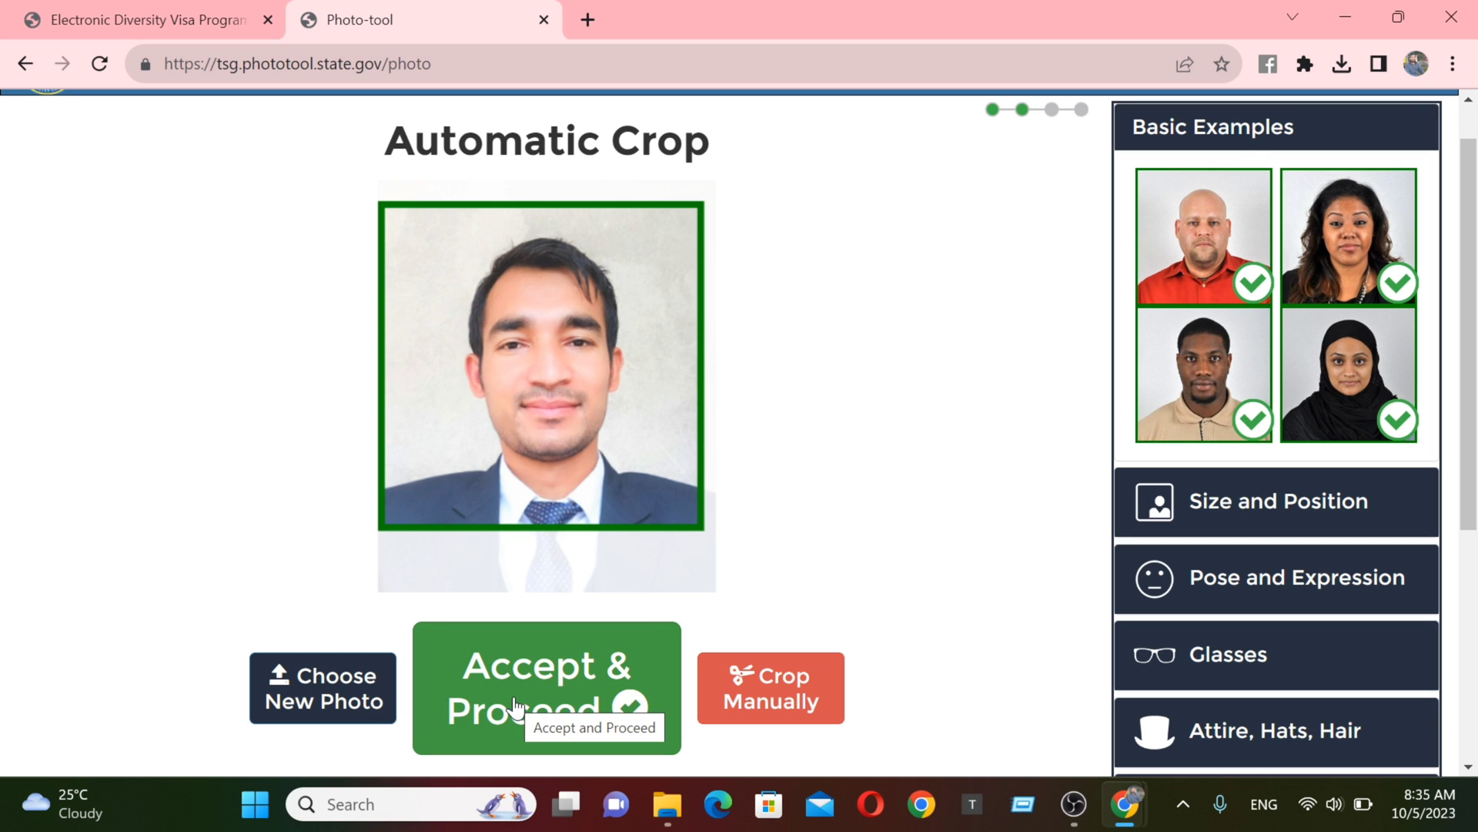
click(534, 704)
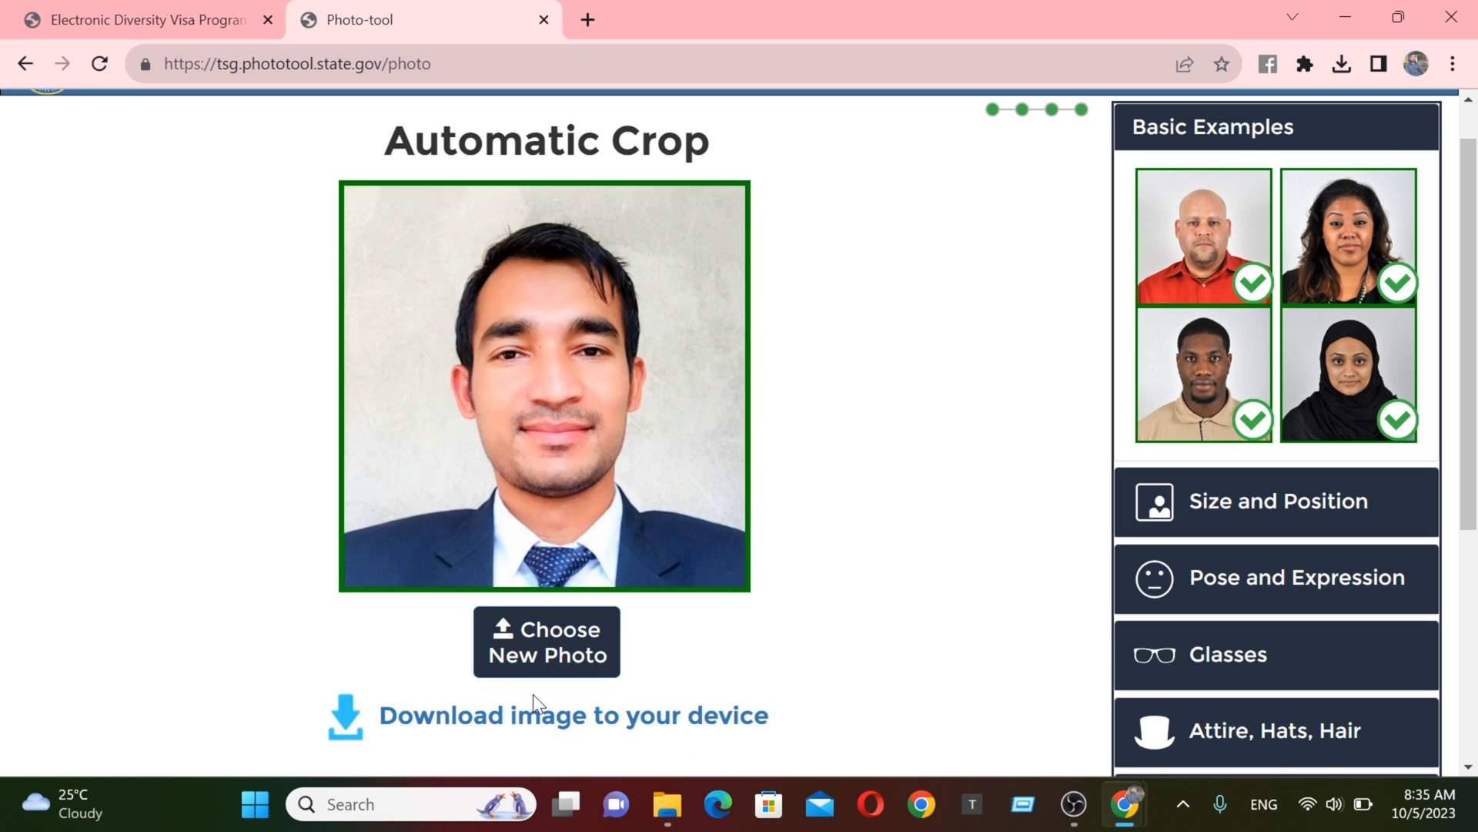
click(468, 719)
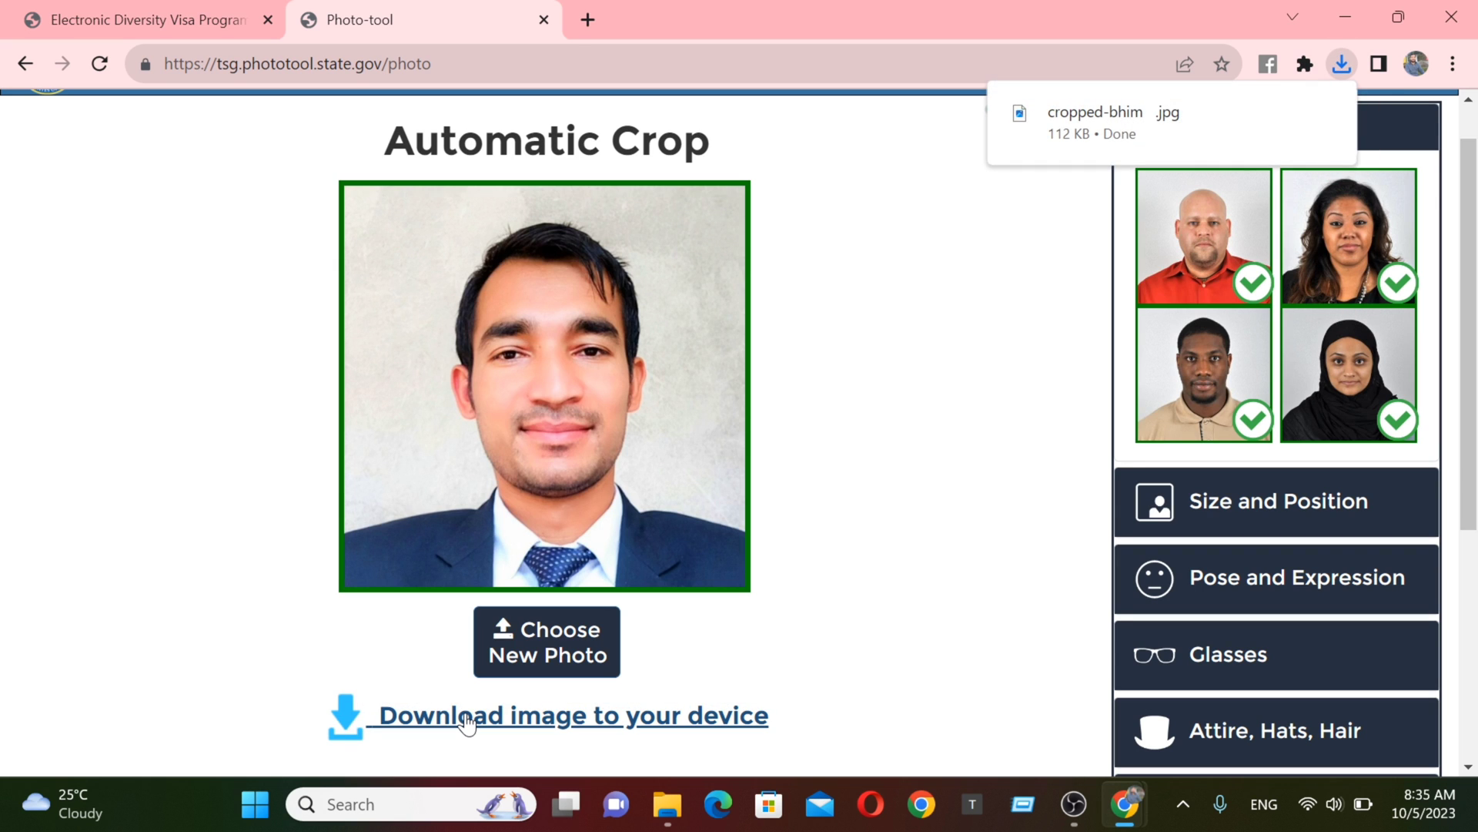
click(131, 19)
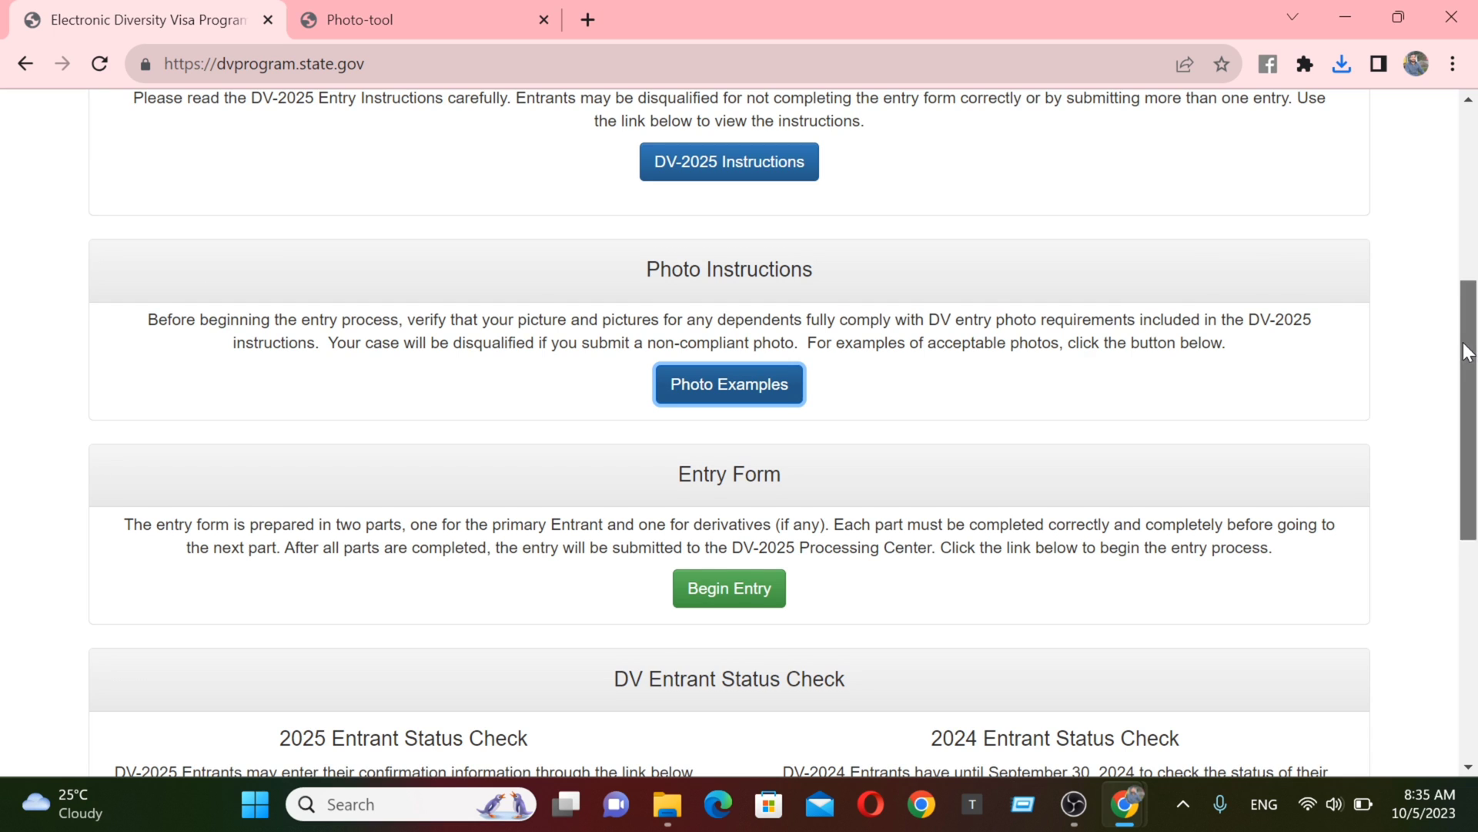
- Start the DV entry form and type the CAPTCHA characters into the authentication code box
drag(1465, 352, 1466, 407)
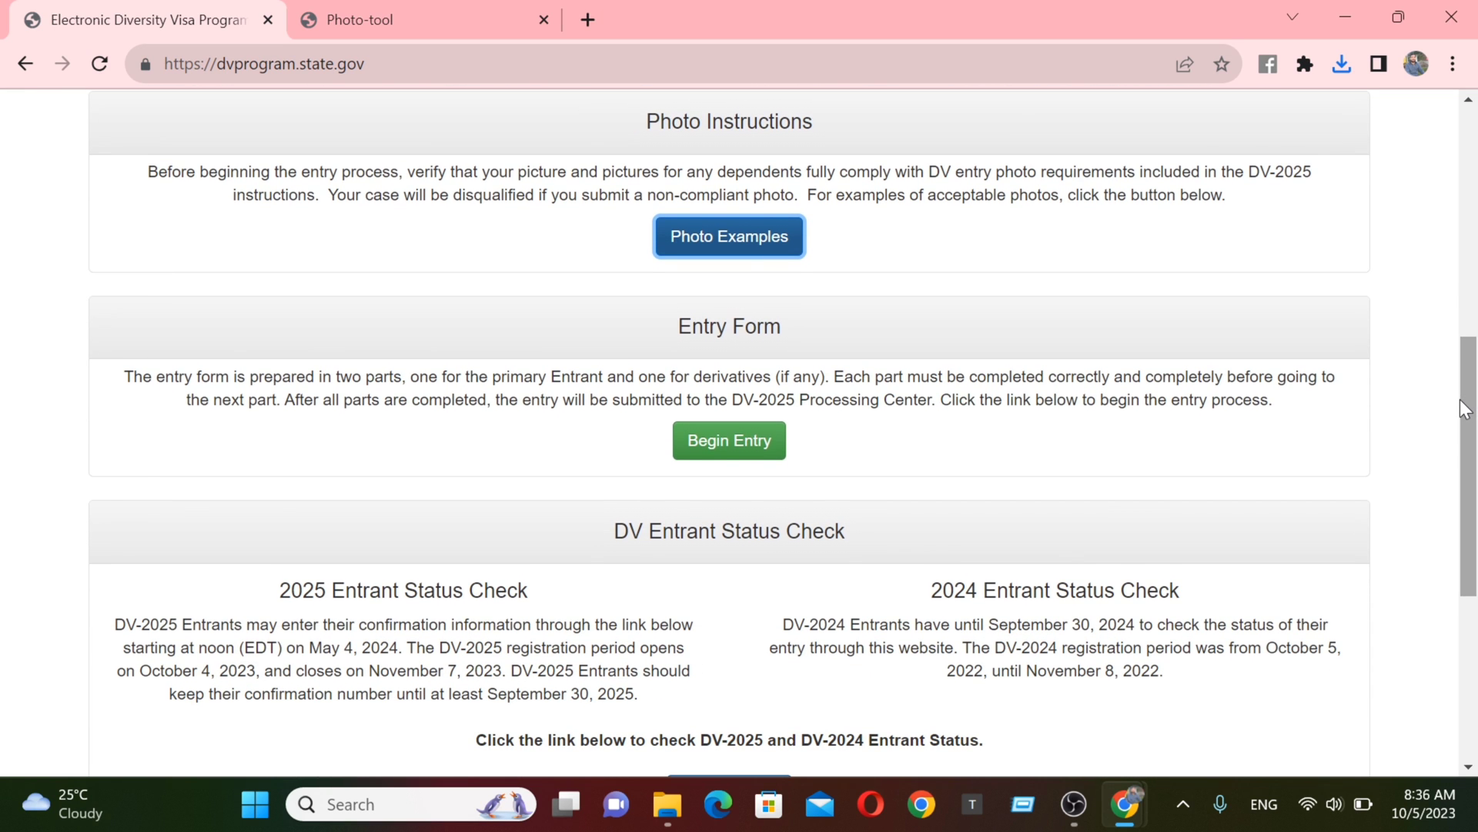
click(719, 455)
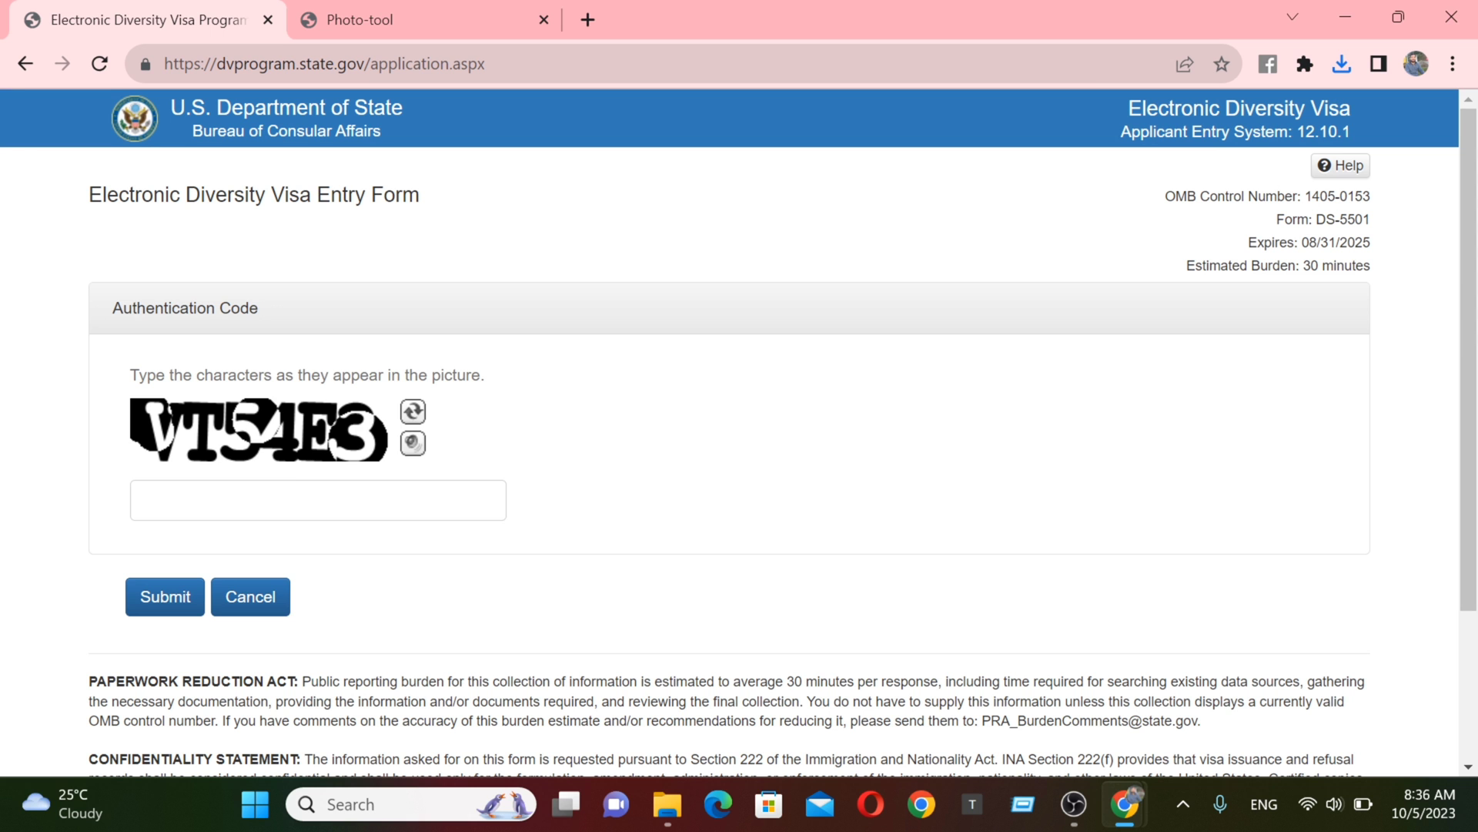
click(331, 501)
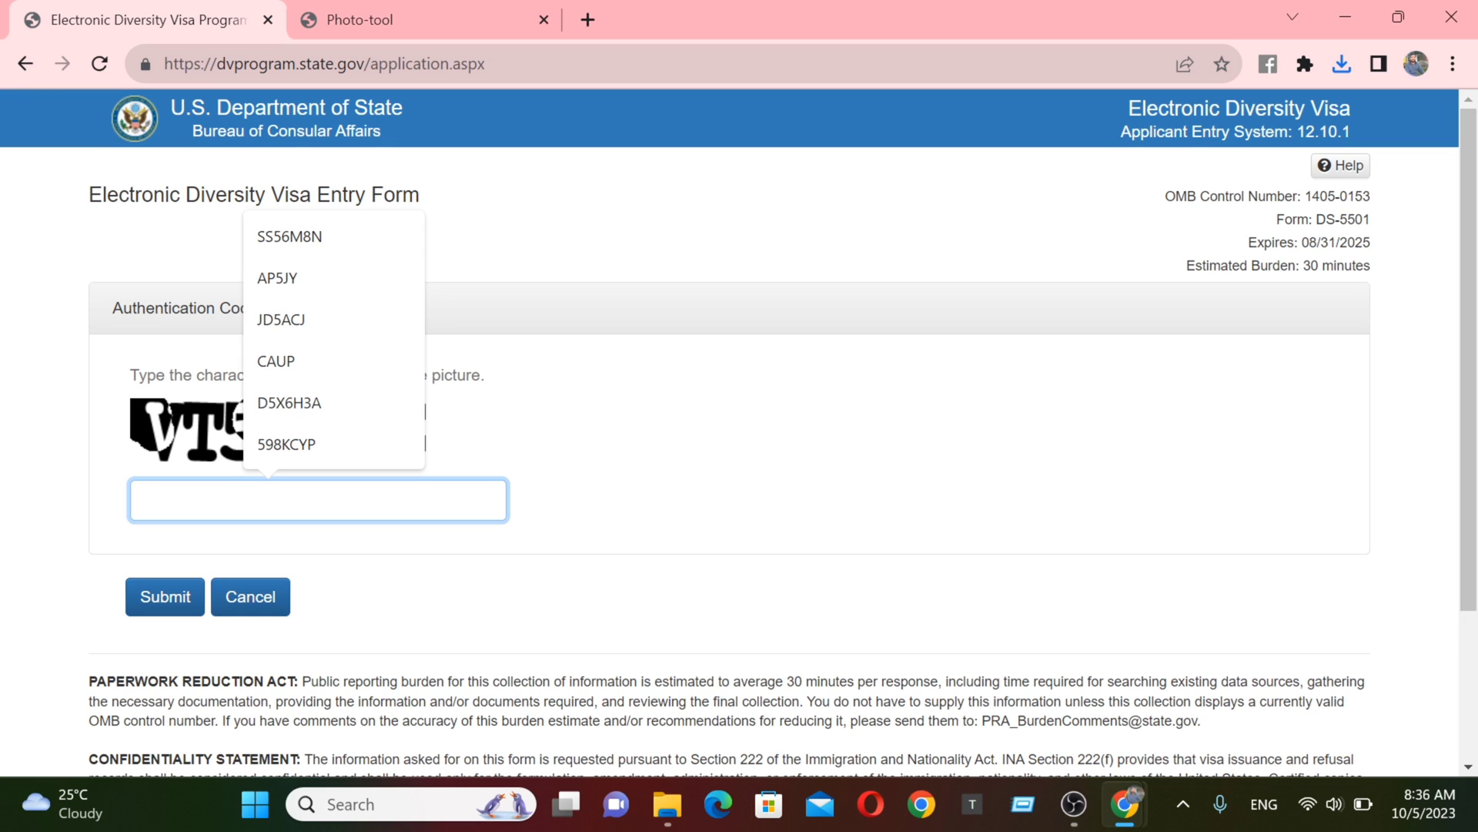
text(VT)
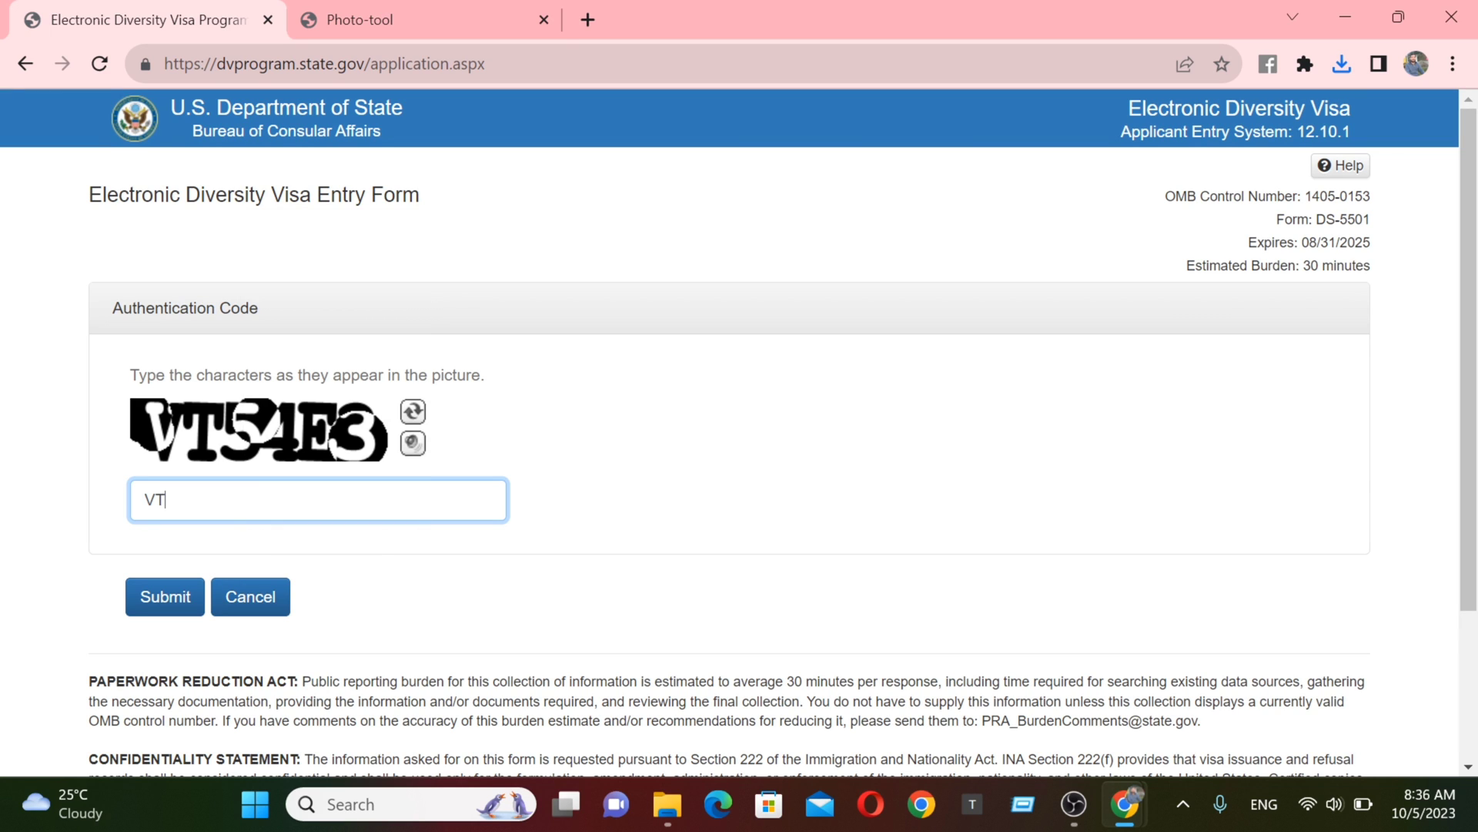
text(54E3)
- Submit the authentication code to open Part One - Entrant Information
click(143, 606)
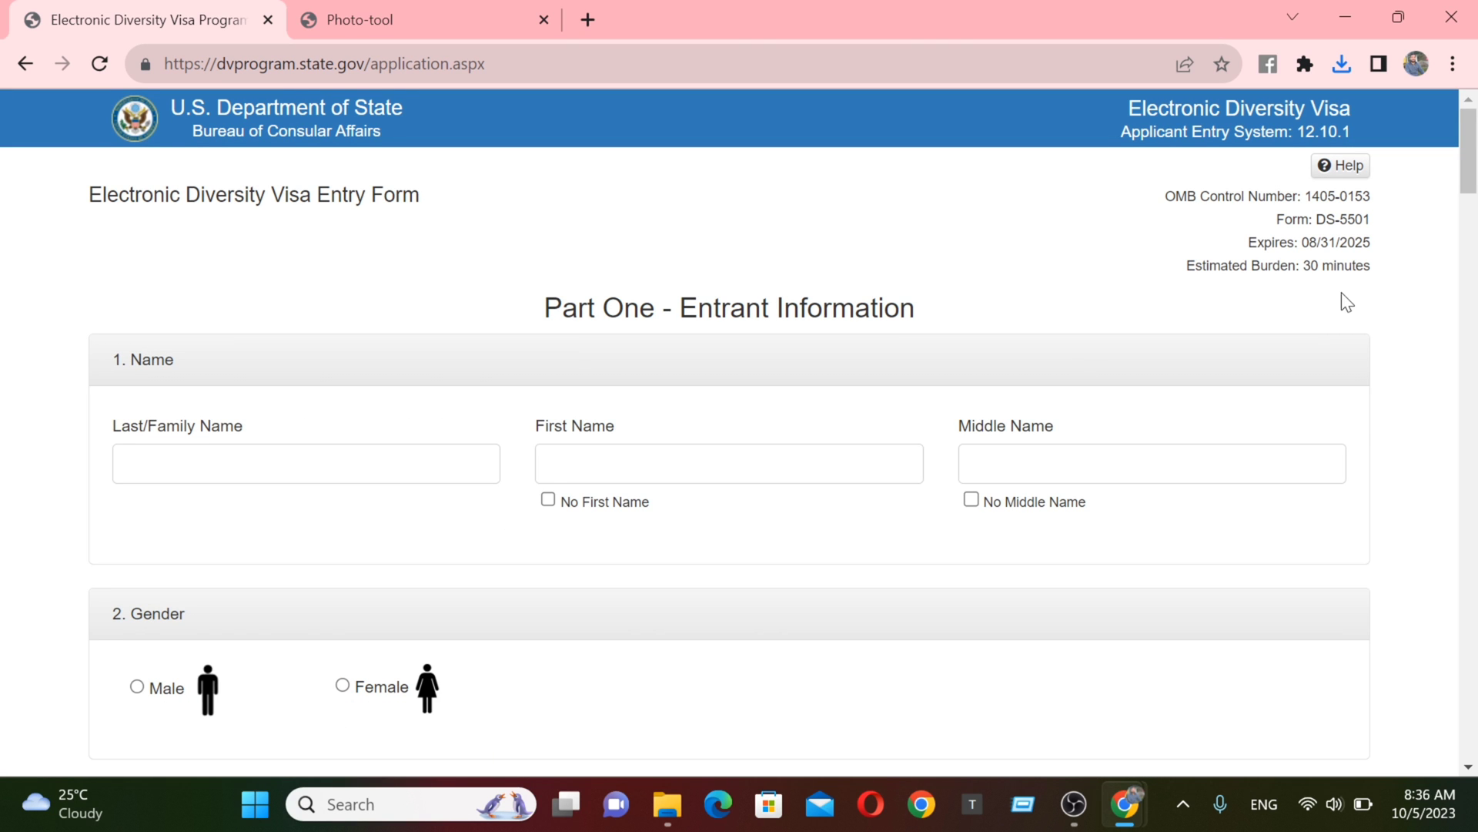
scroll(1471, 332, down, 8)
scroll(1471, 332, down, 20)
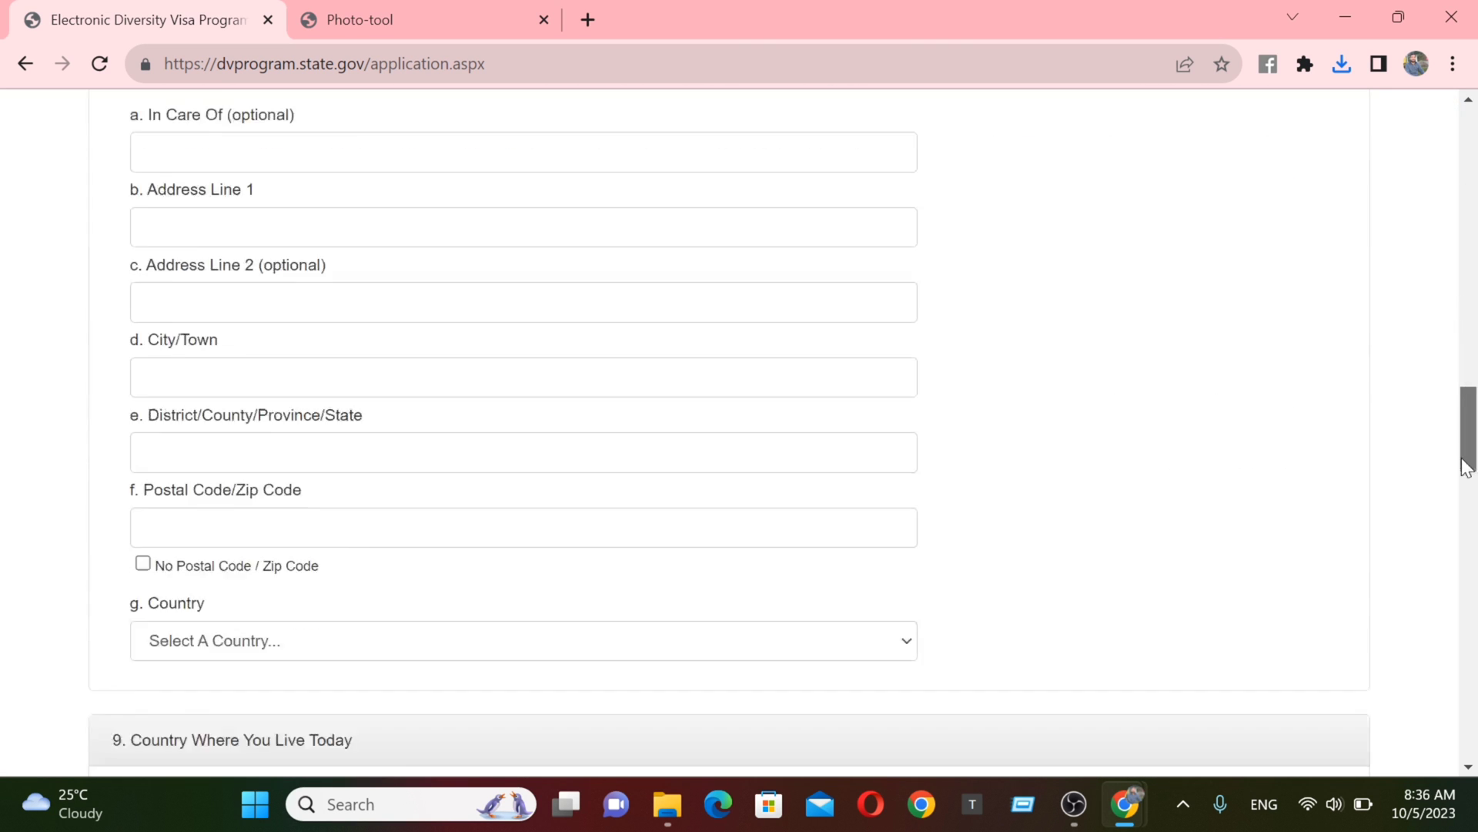
drag(1474, 614, 1469, 44)
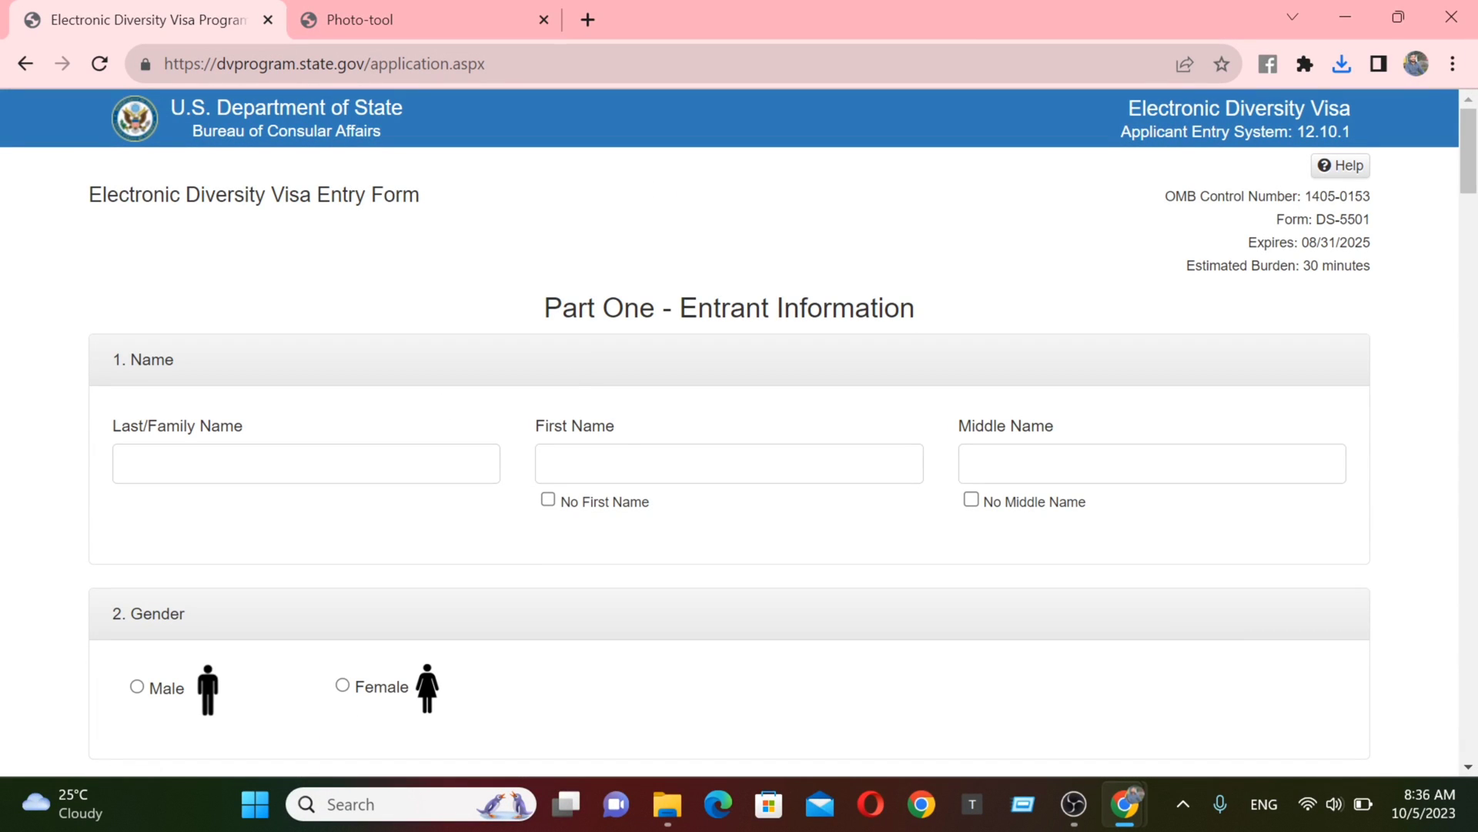
- Enter the entrant's last and first names and tick No Middle Name
click(307, 464)
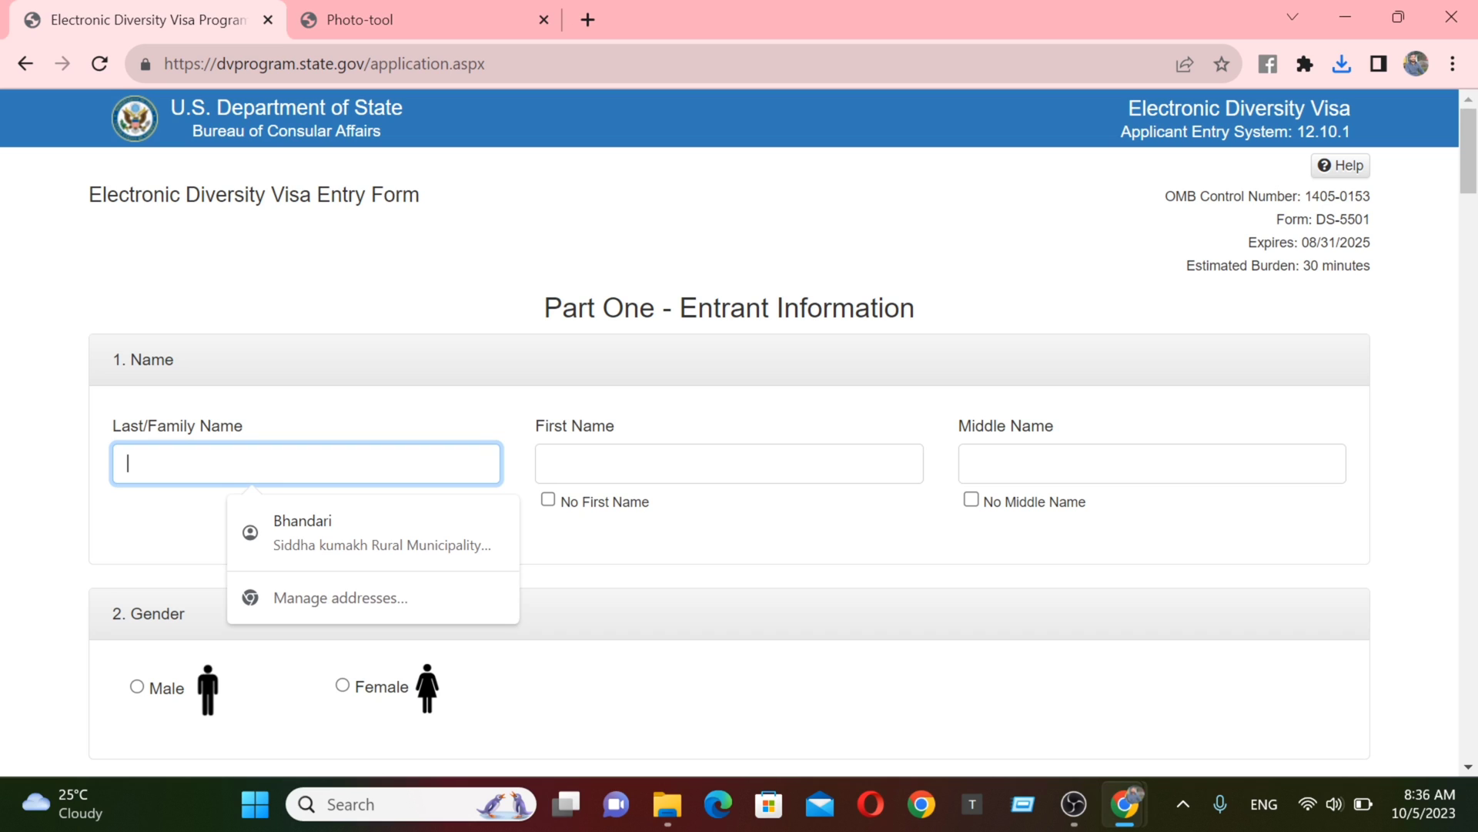
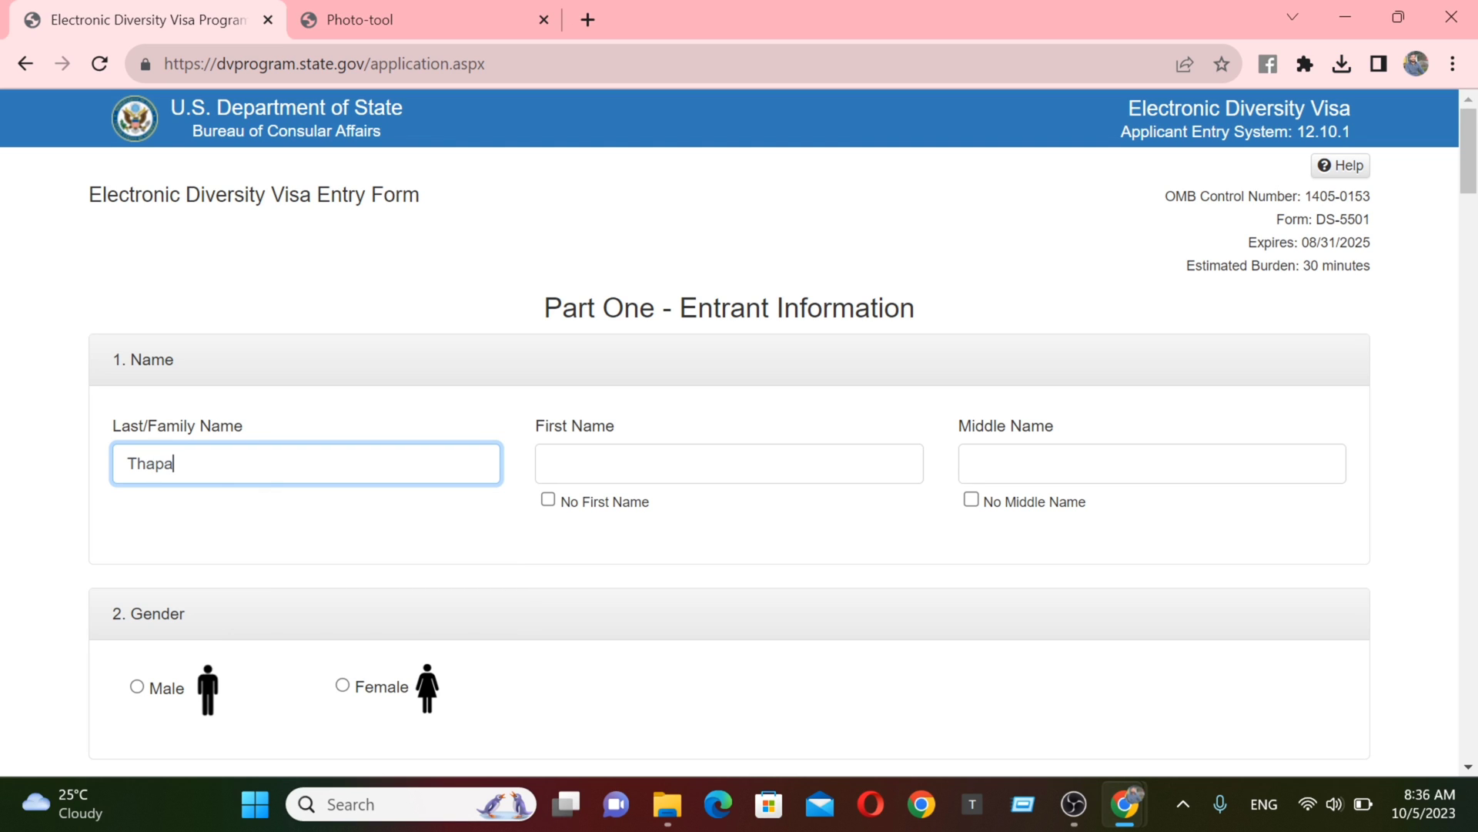
key(Tab)
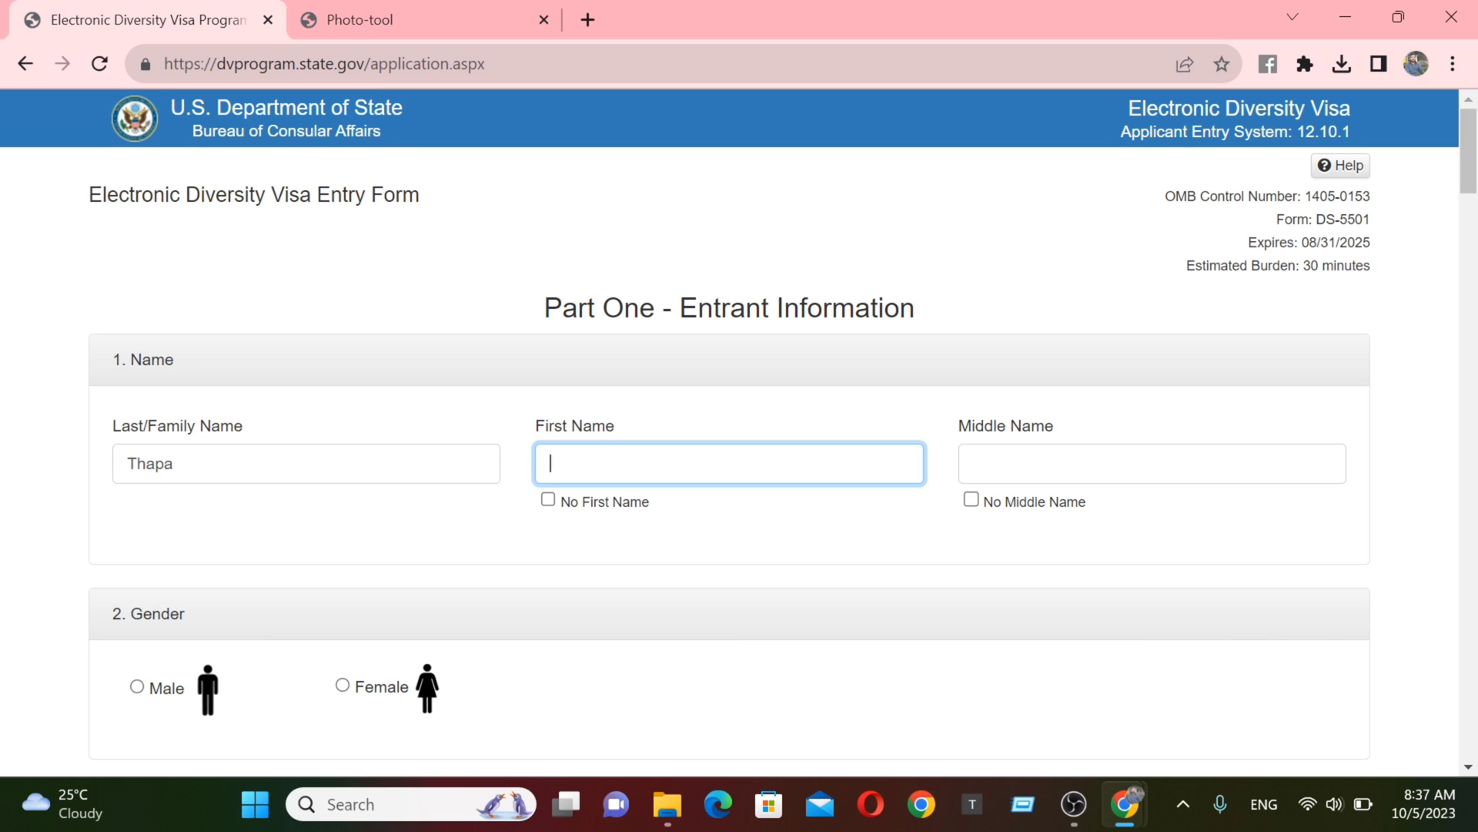
key(Tab)
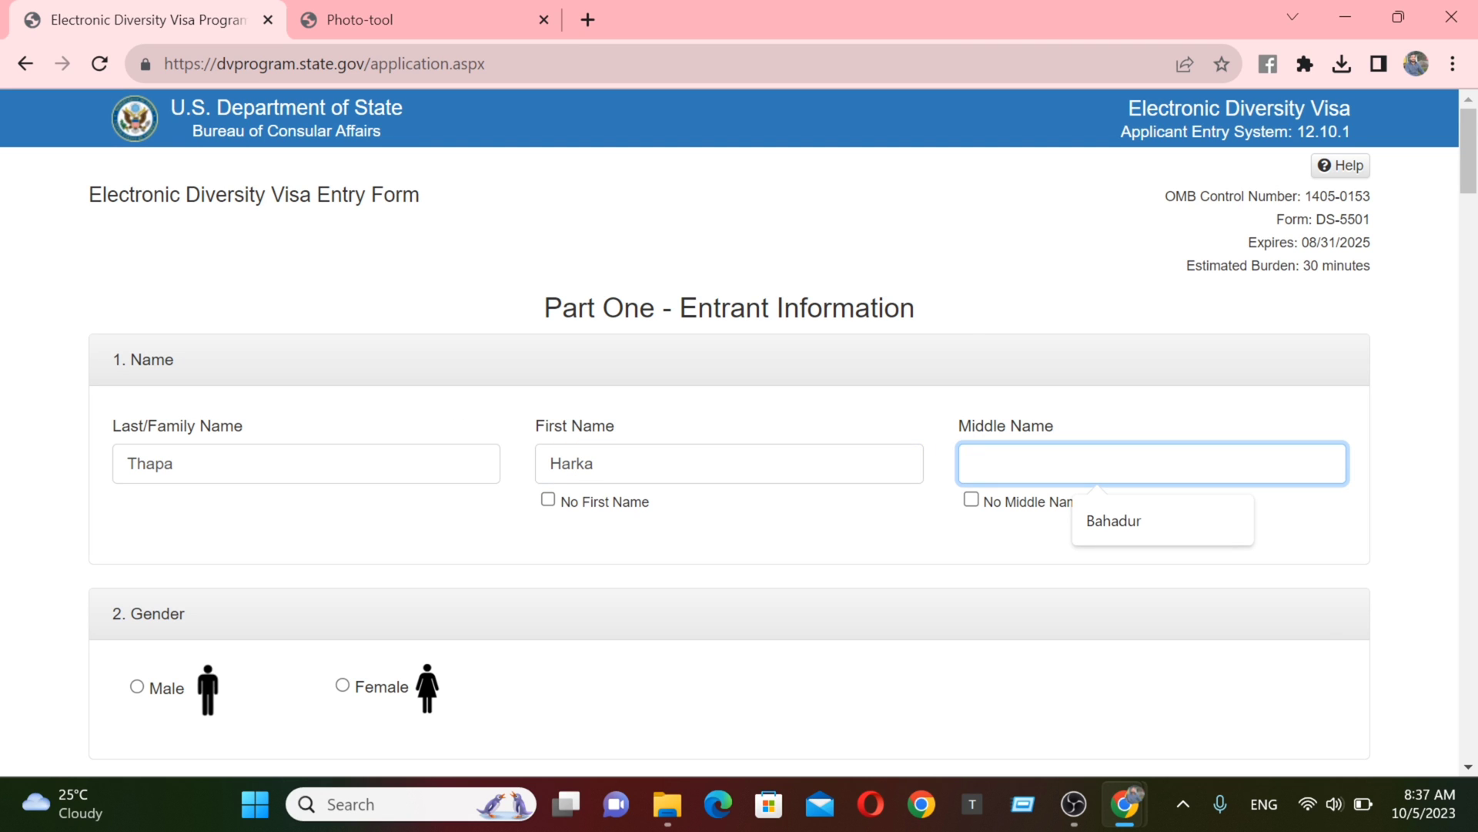
click(971, 499)
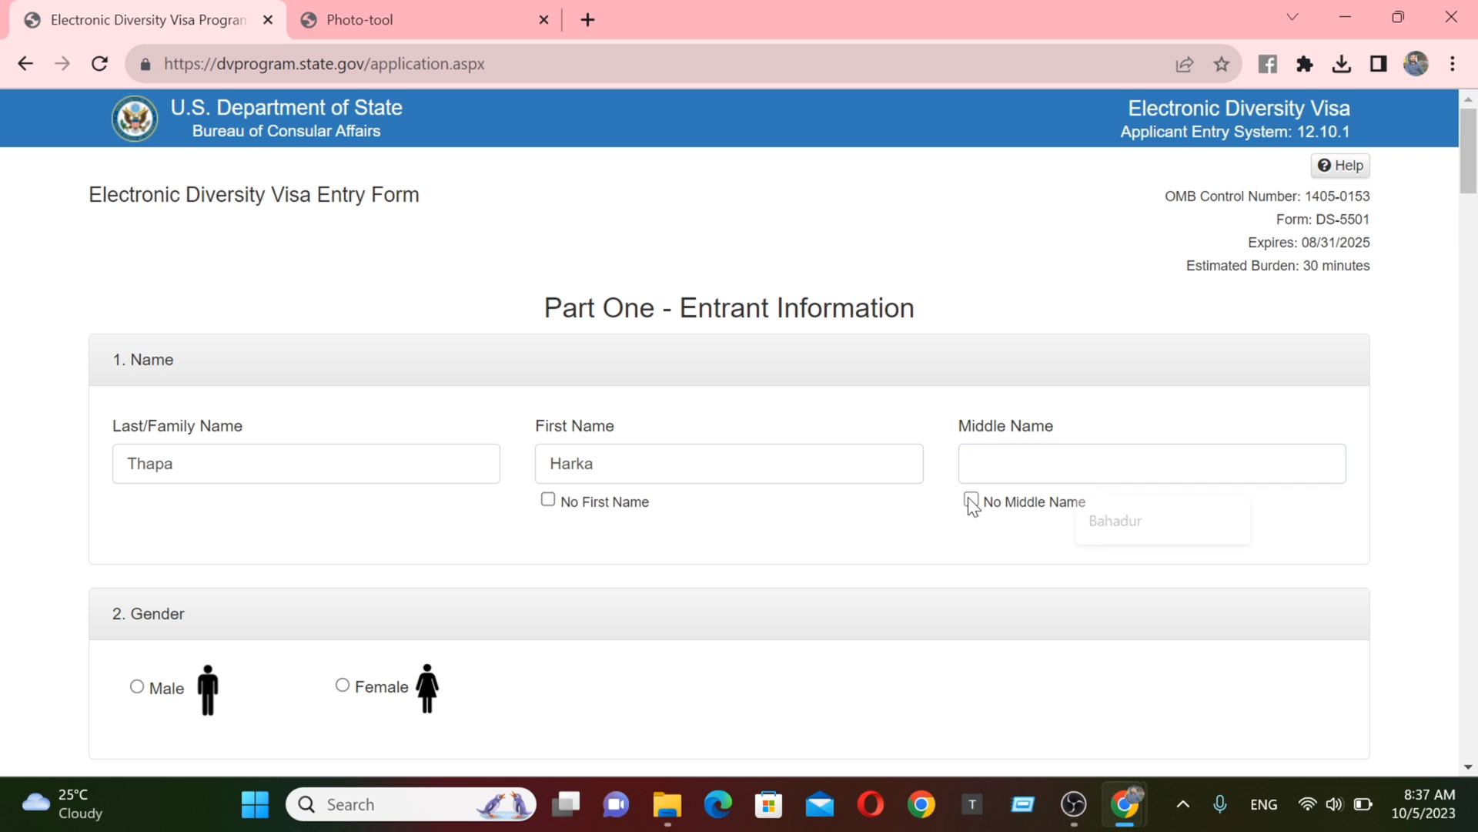
scroll(1471, 189, down, 5)
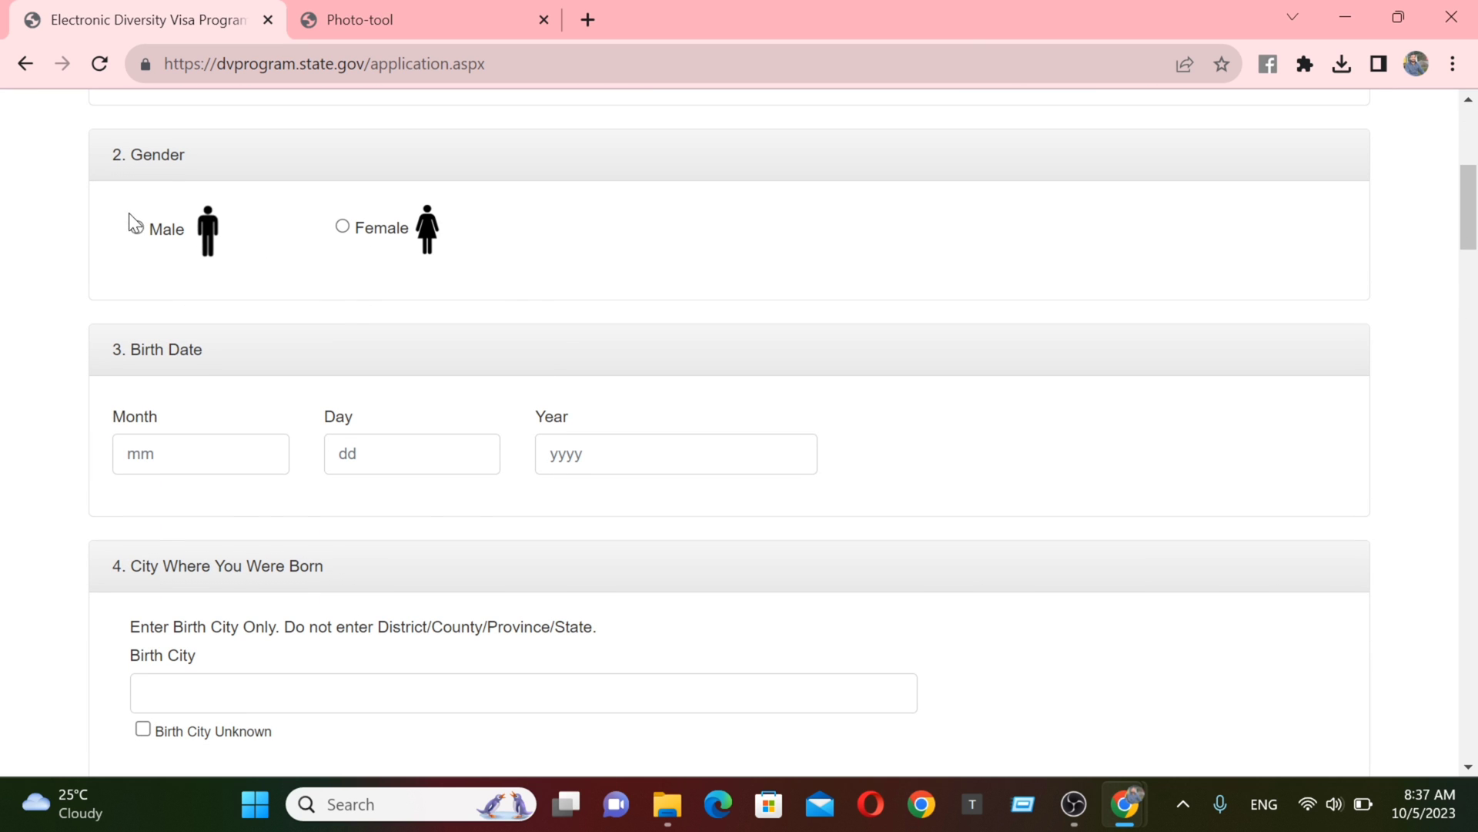
click(138, 229)
click(201, 454)
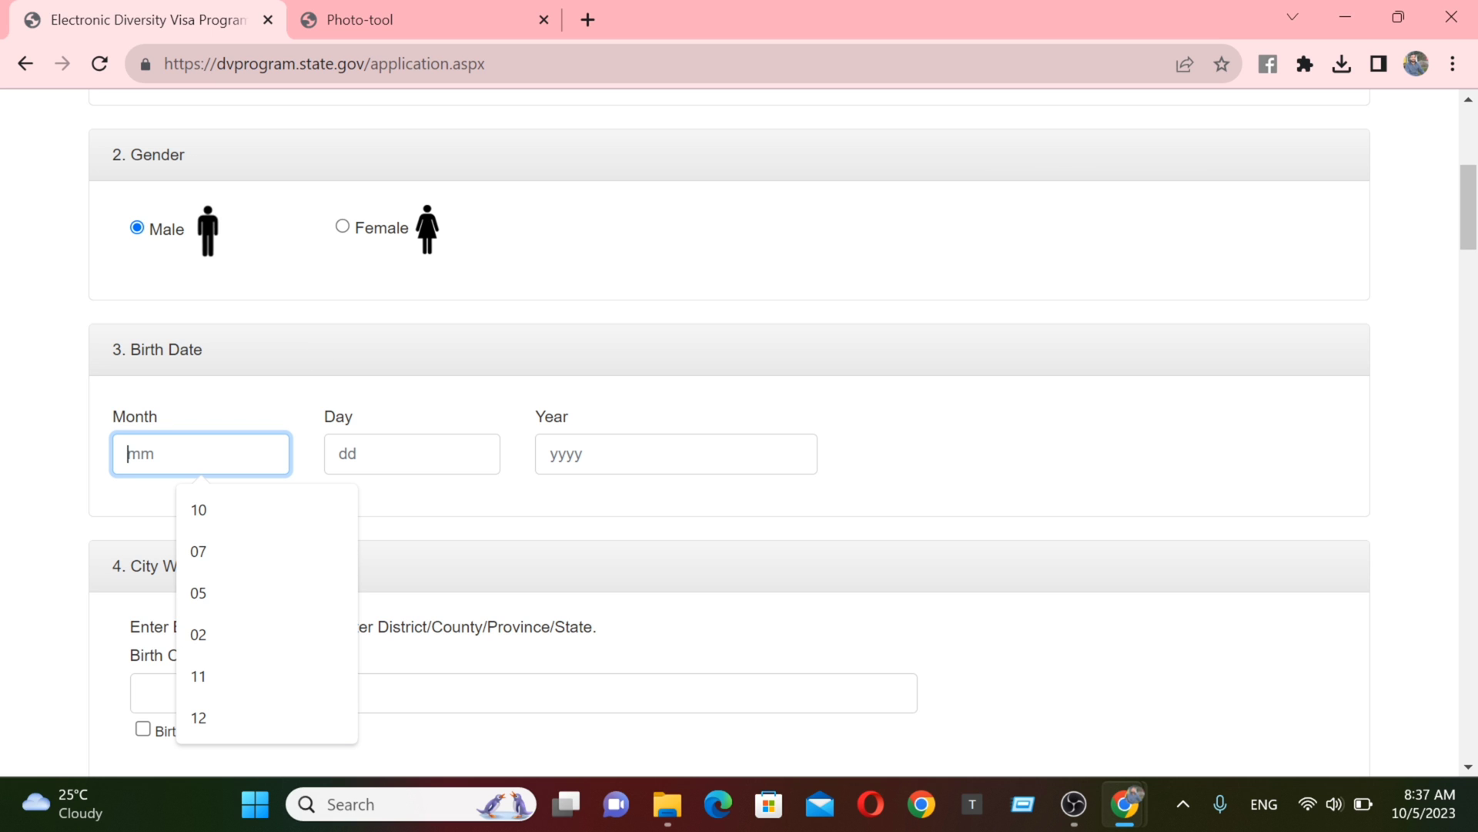
click(207, 510)
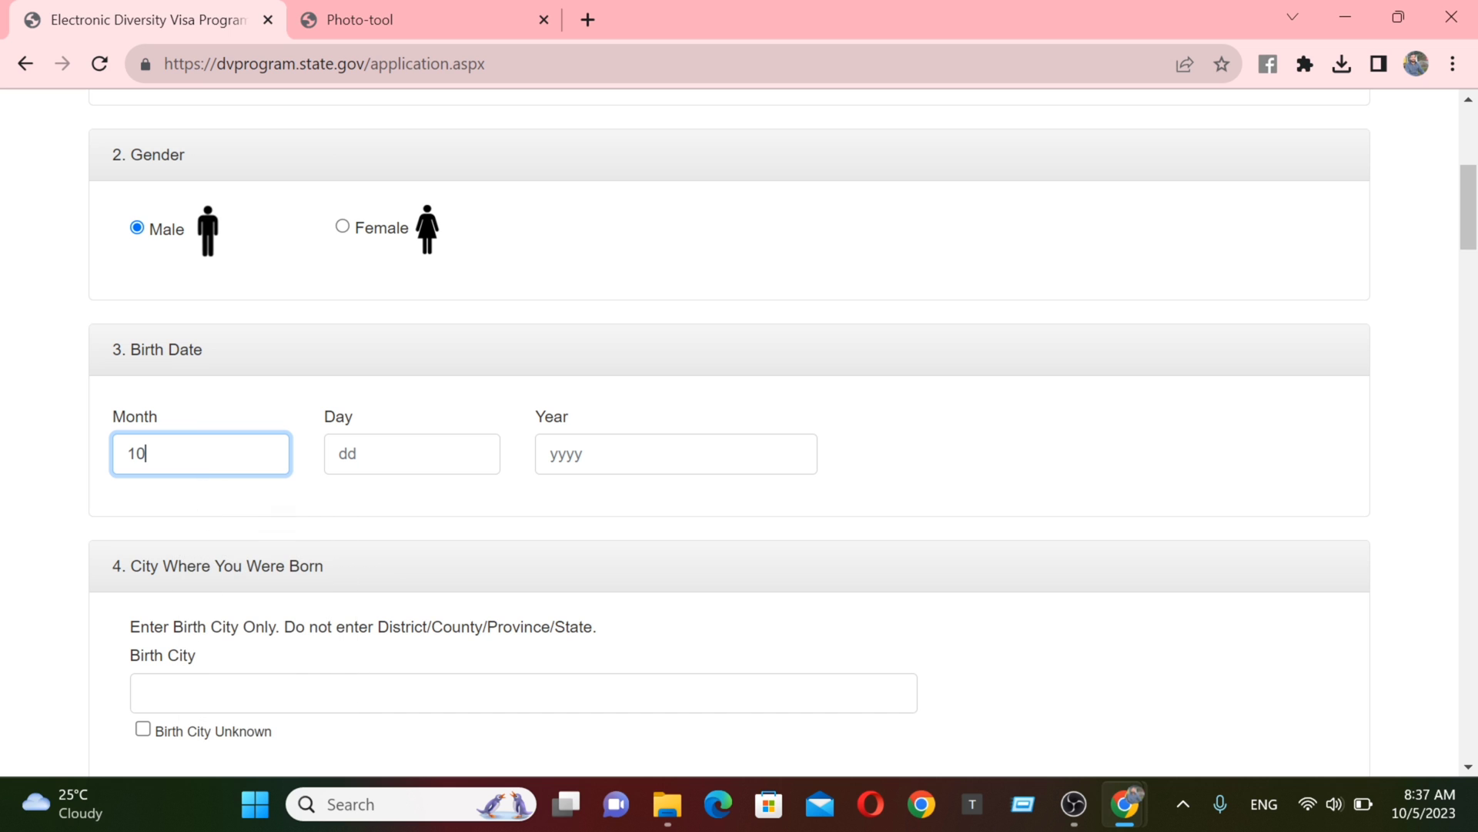
key(Tab)
click(414, 512)
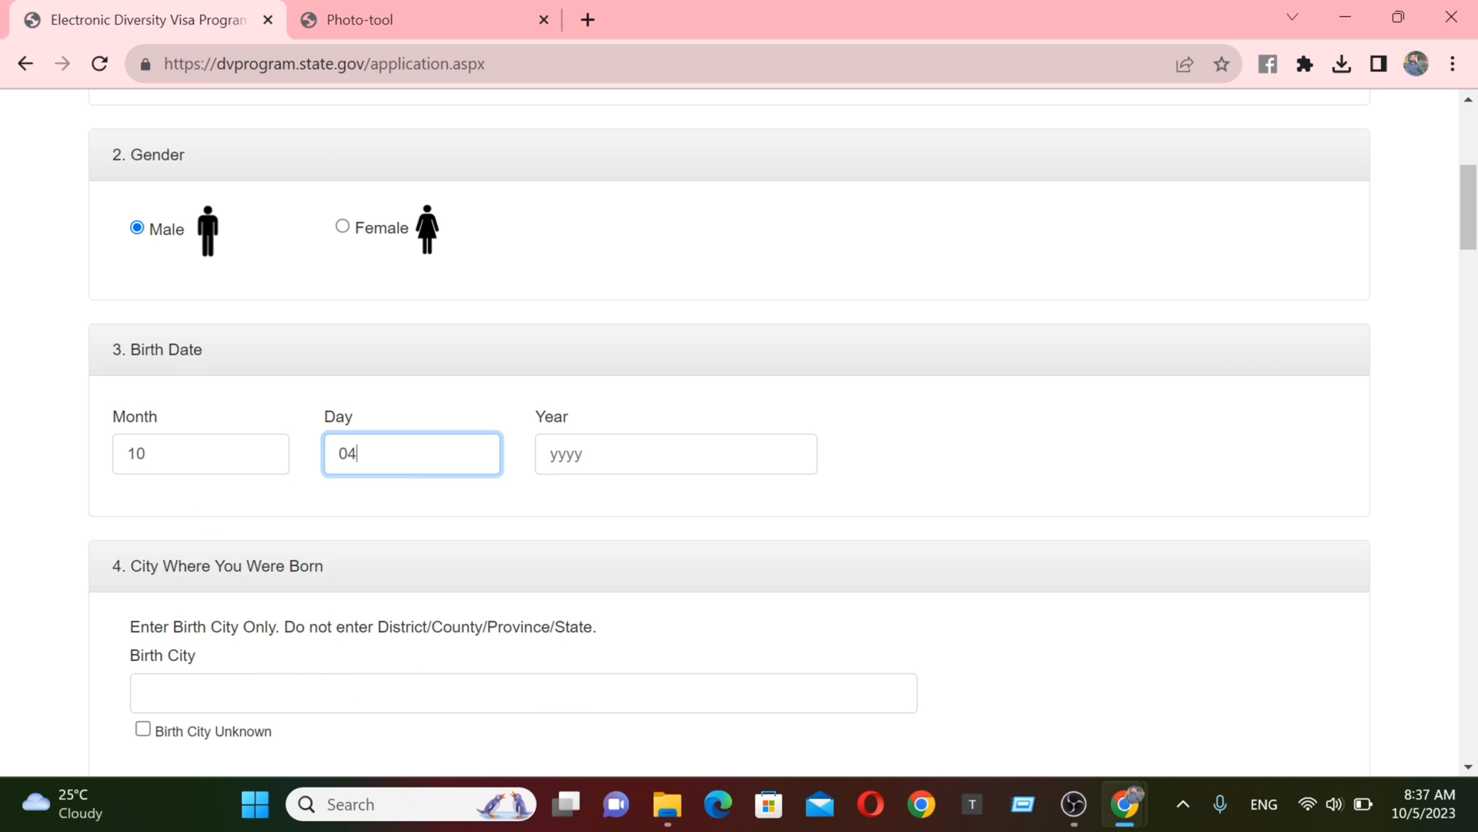
key(Tab)
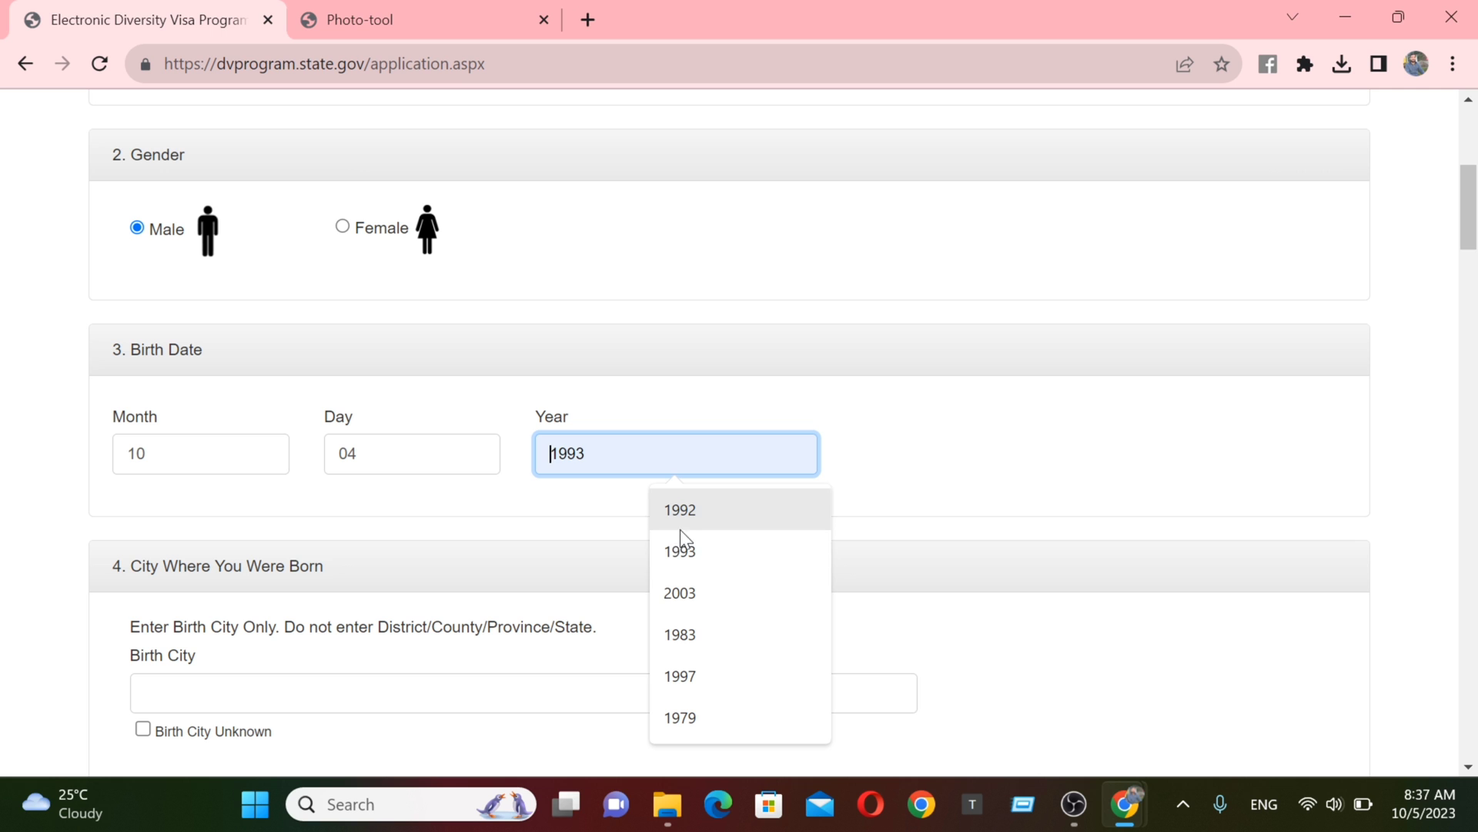
click(681, 509)
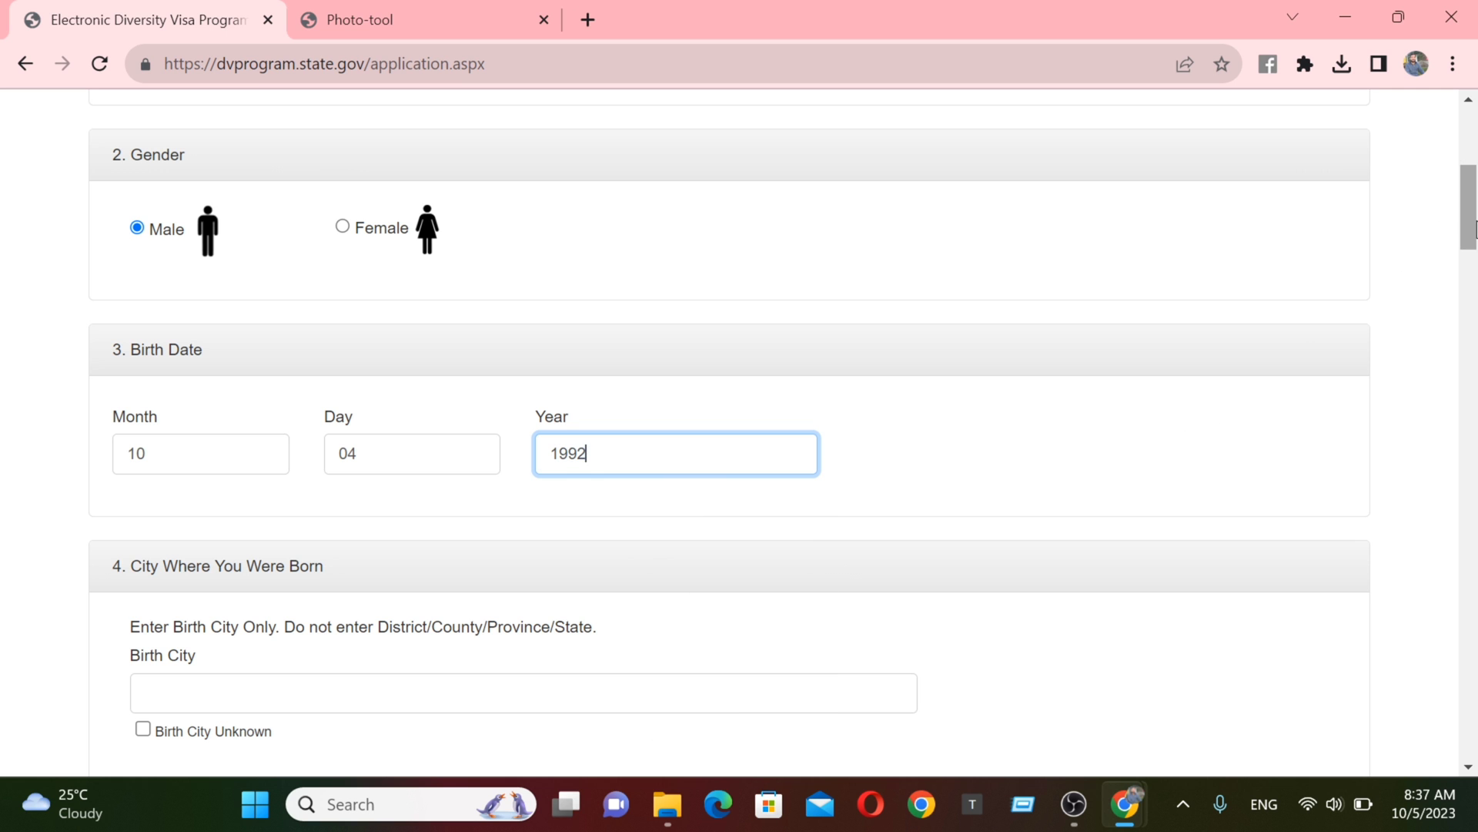
drag(1471, 238, 1464, 275)
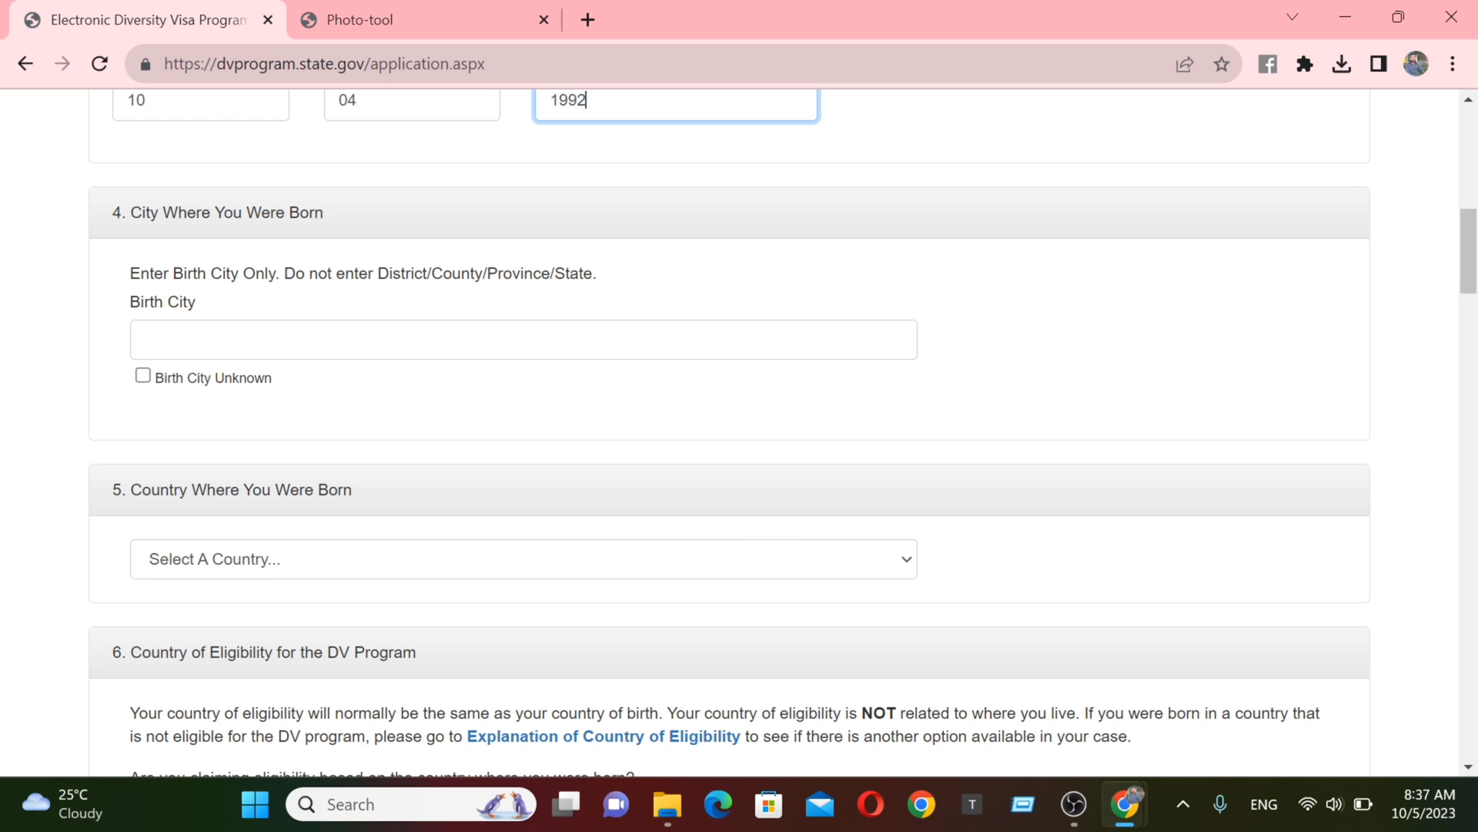
- Set the entrant's birth city to Shreenagar and country of birth to Nepal
click(268, 340)
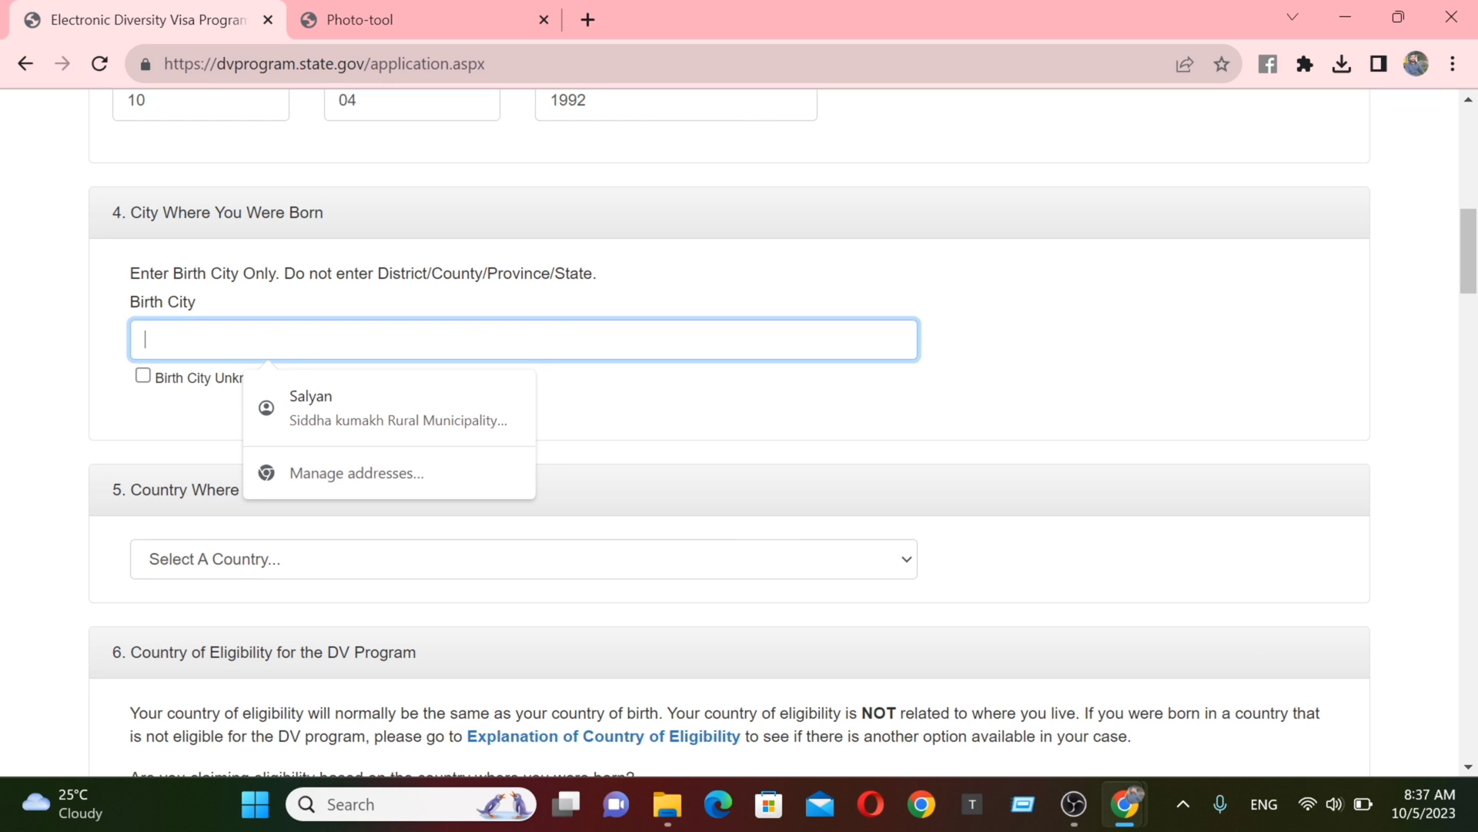
text(Sh)
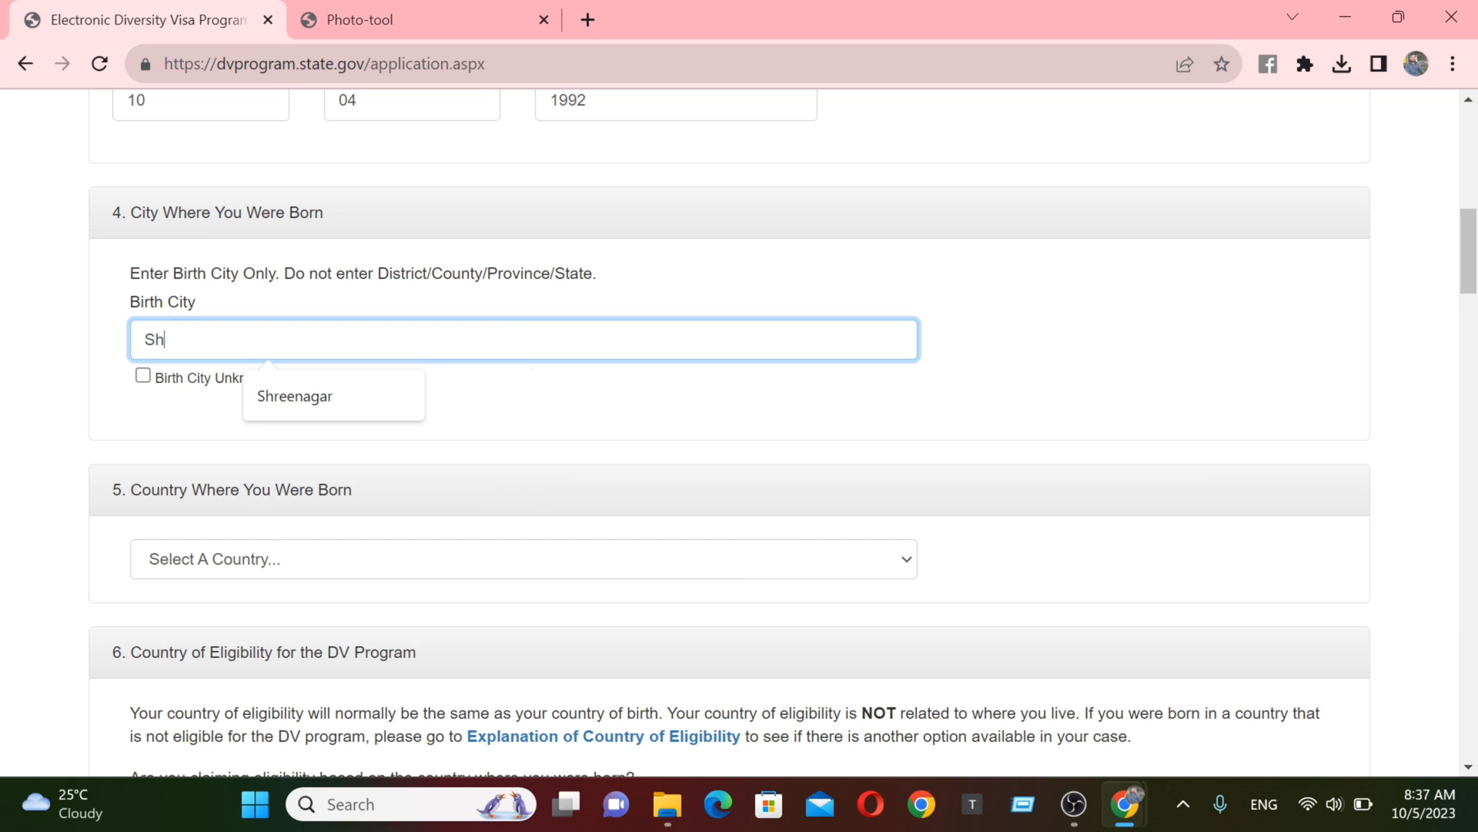
text(reenagar)
click(348, 402)
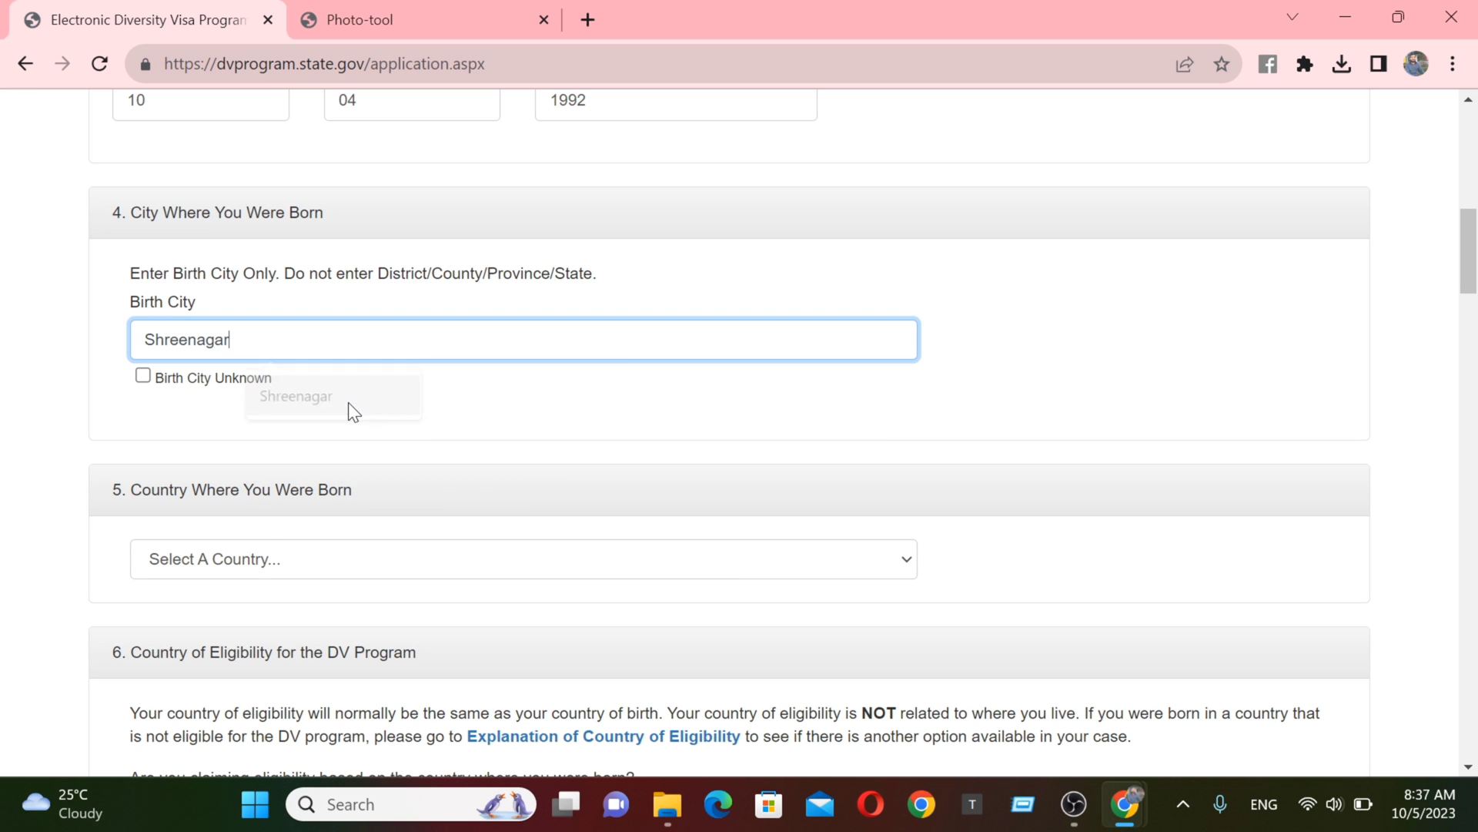
scroll(1470, 273, down, 3)
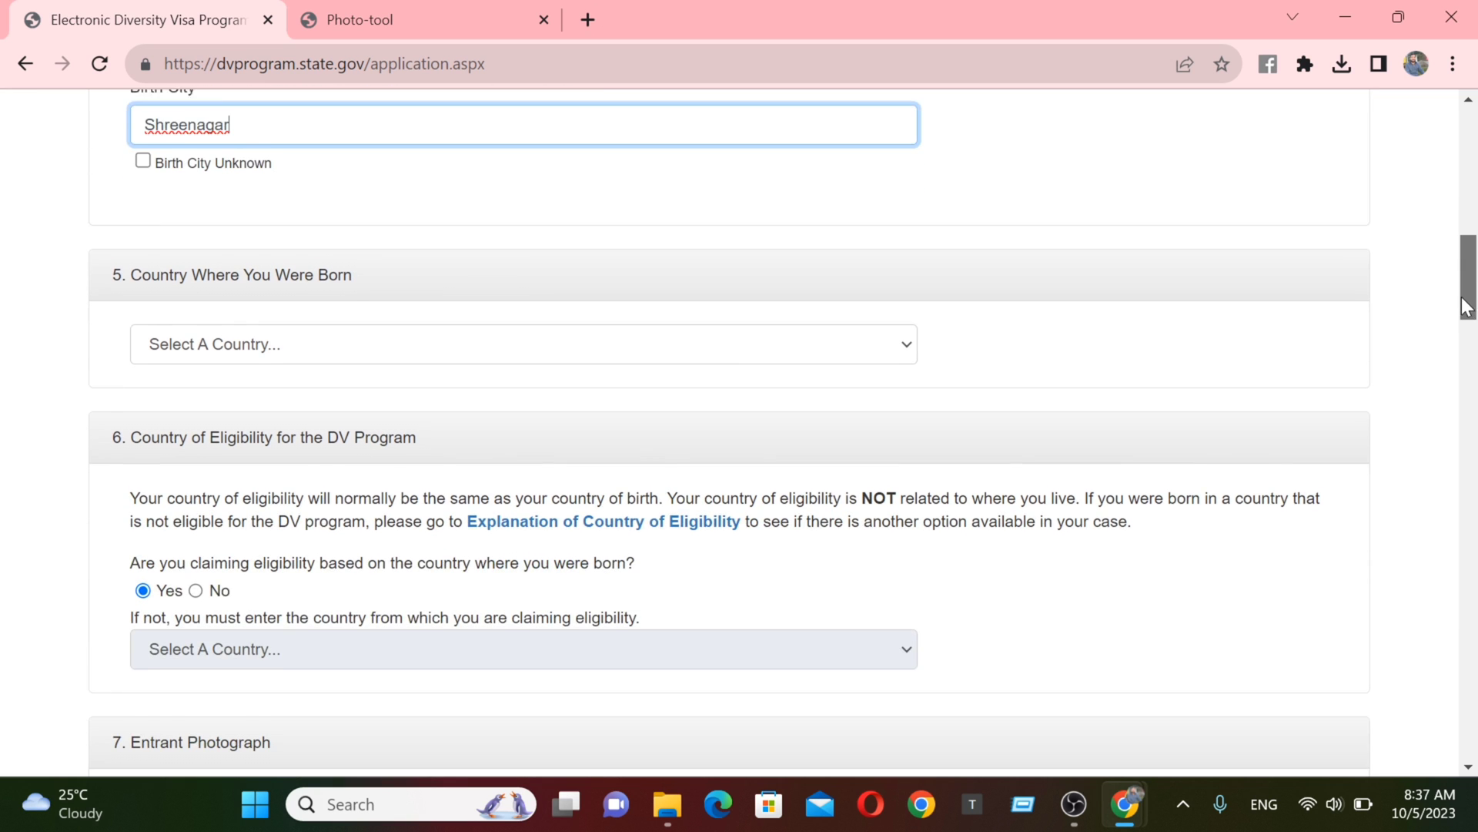
click(227, 294)
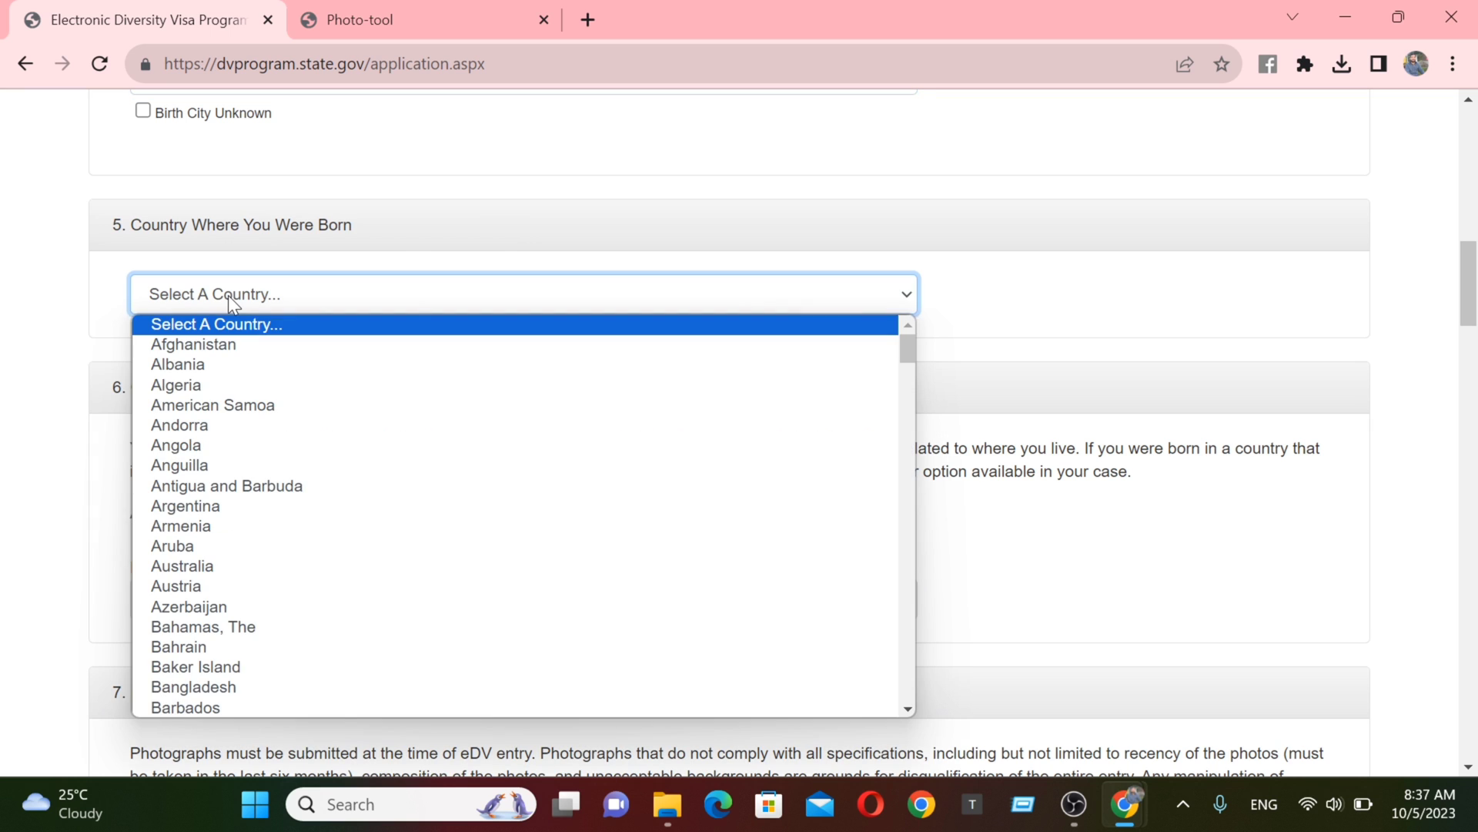
text(nepal)
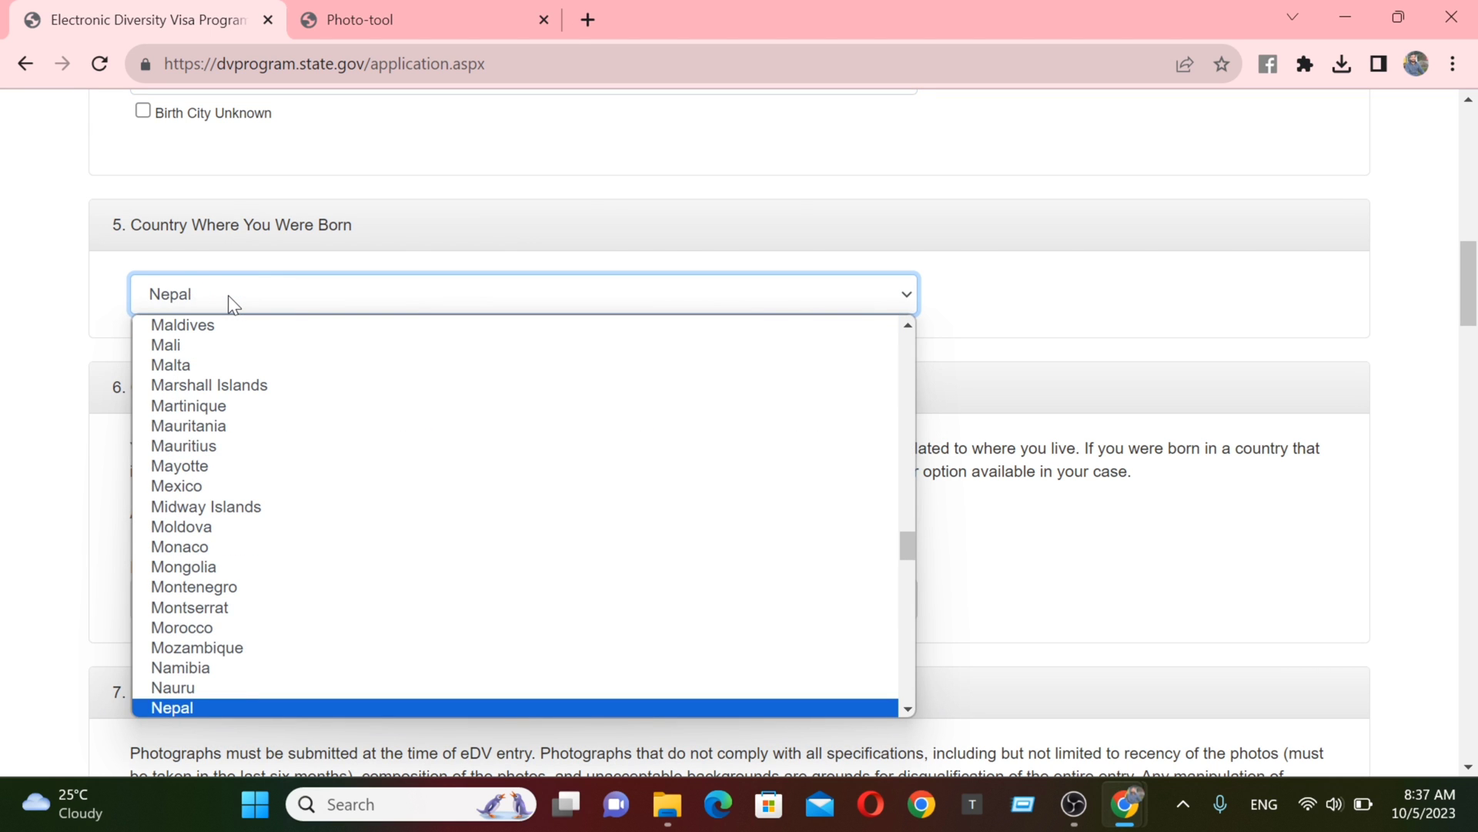
key(Return)
scroll(228, 295, down, 3)
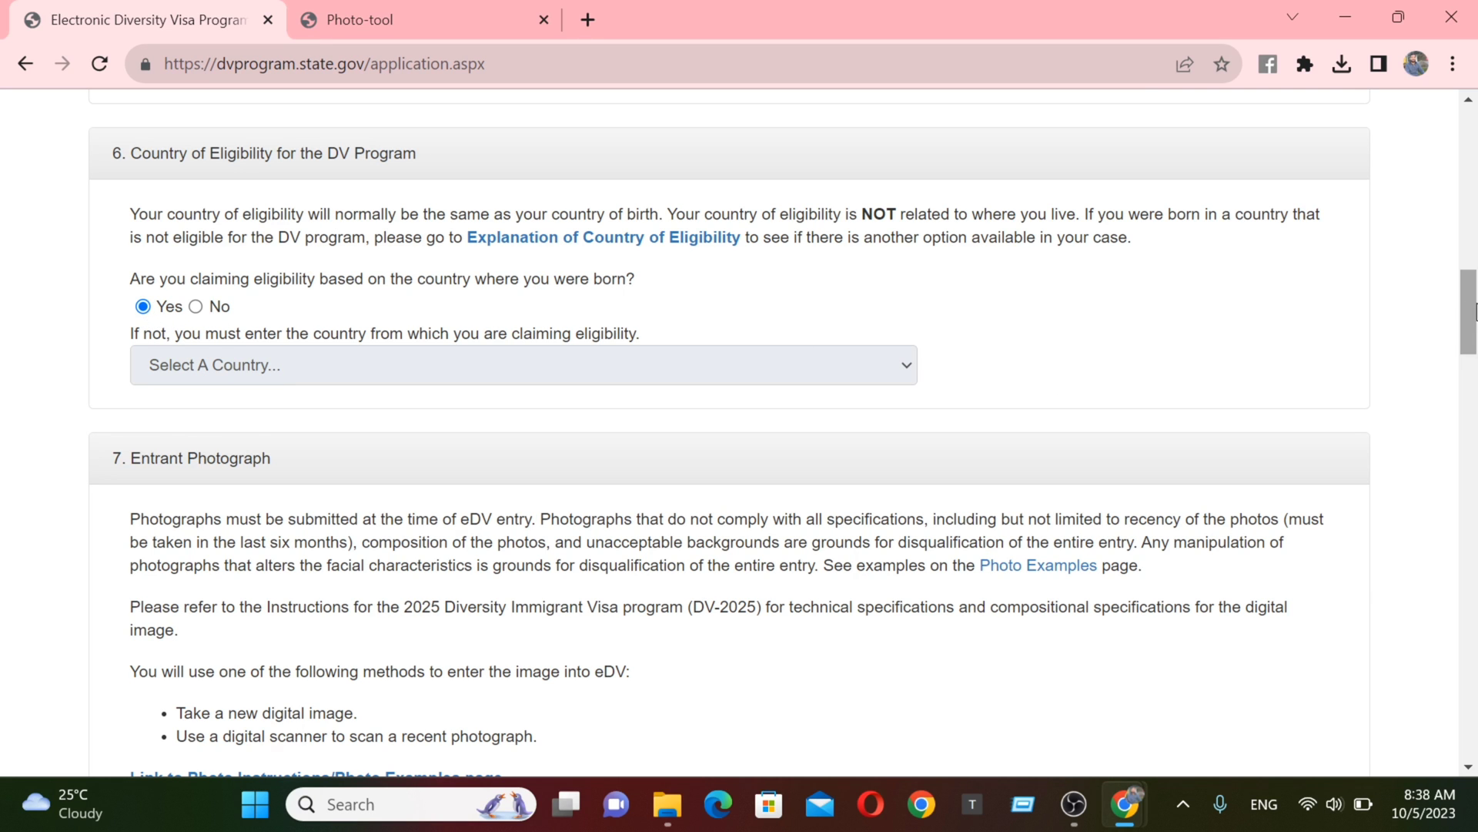
drag(1474, 312, 1475, 346)
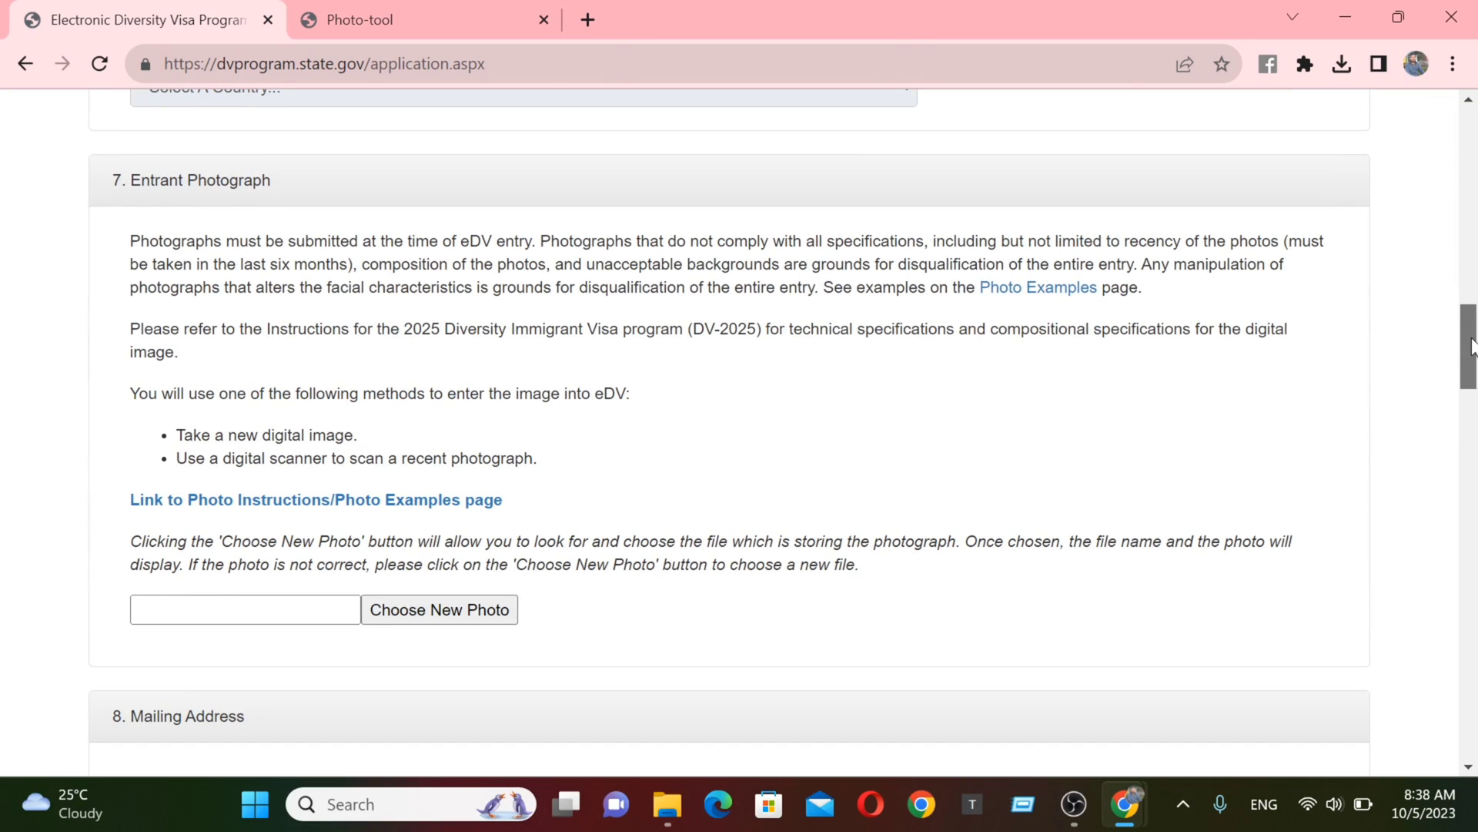
click(417, 603)
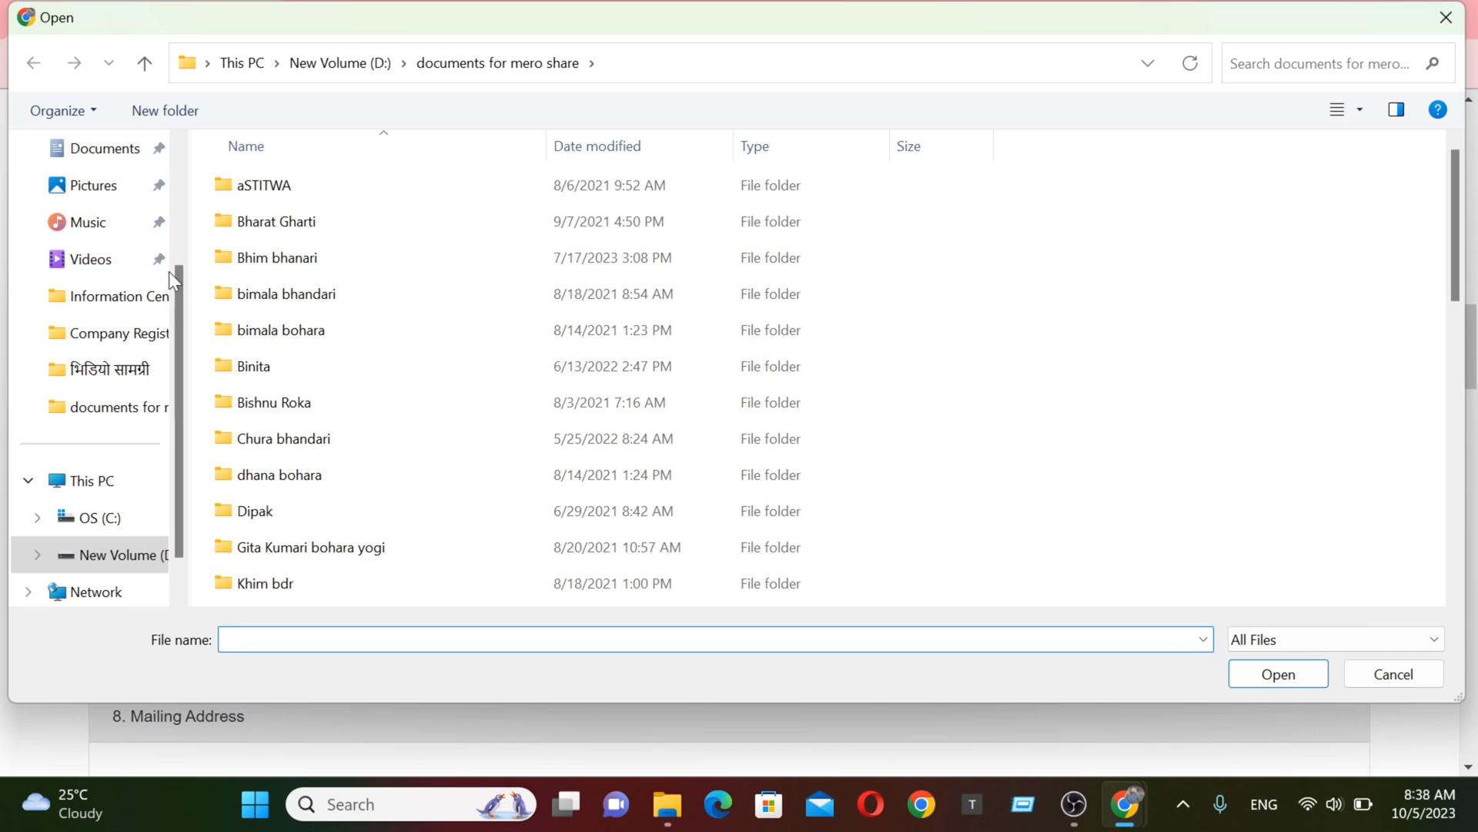
drag(174, 293, 114, 218)
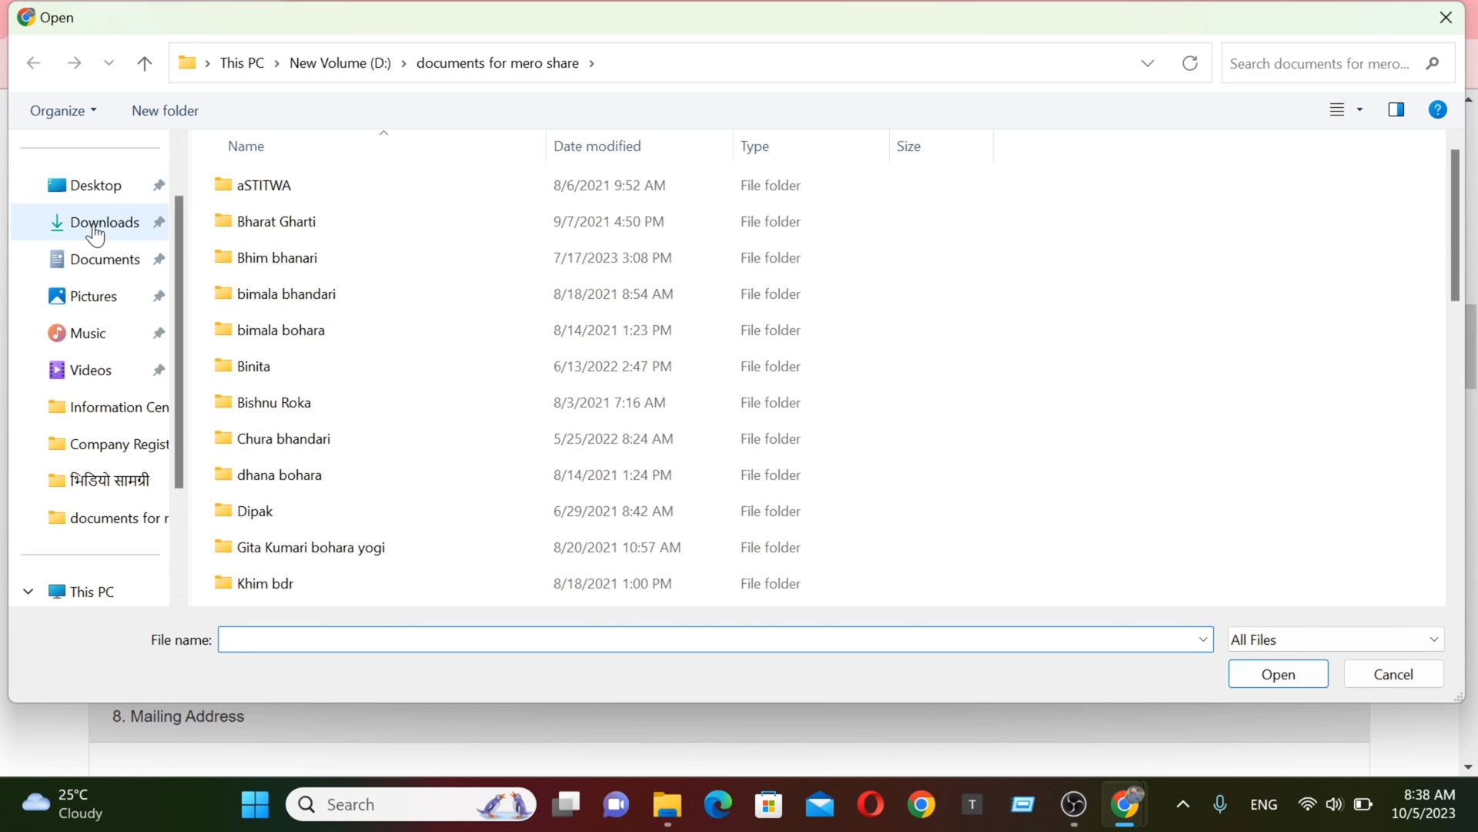
click(112, 221)
double_click(280, 233)
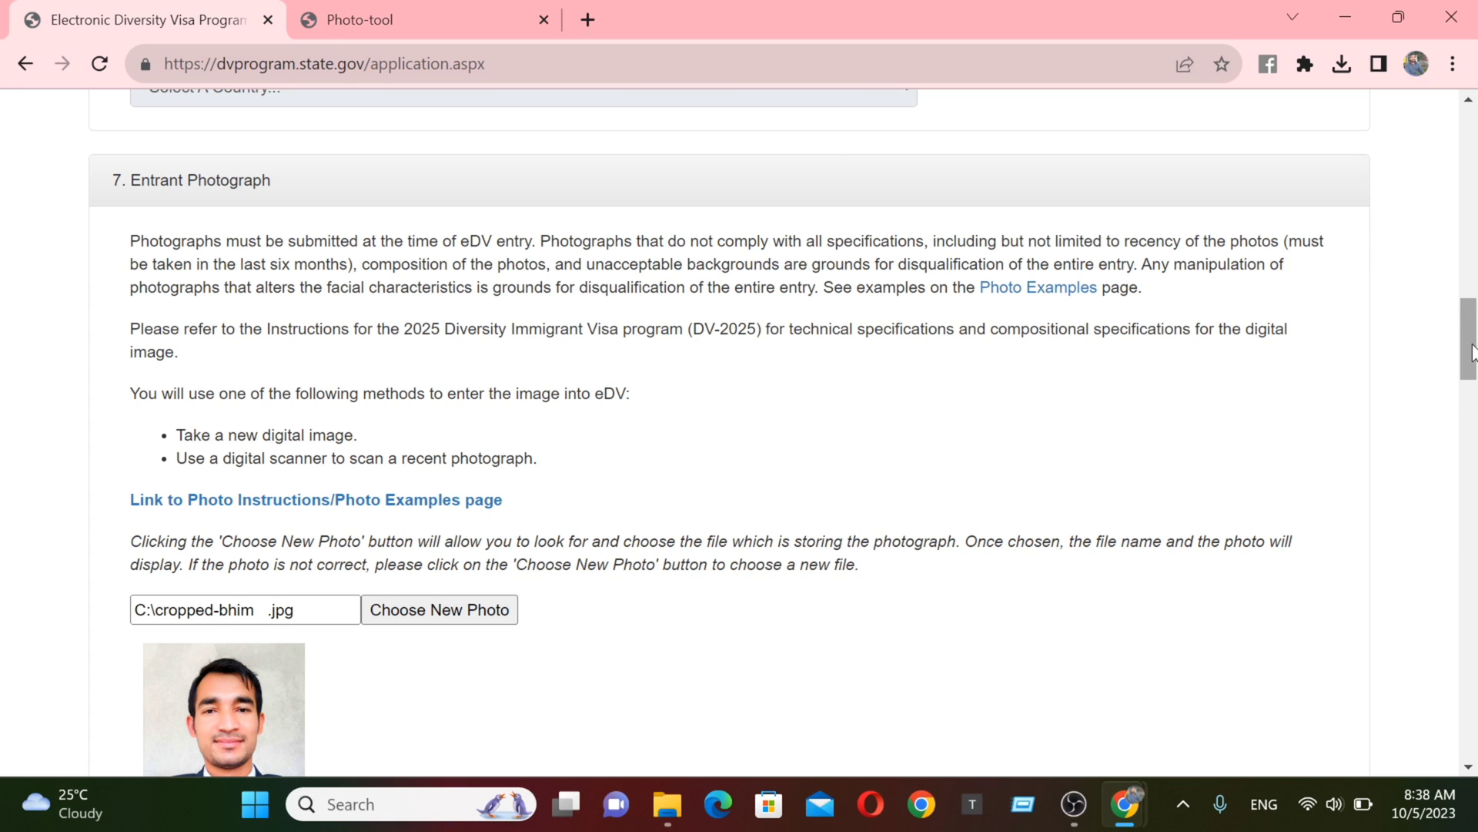
drag(1471, 353, 1432, 449)
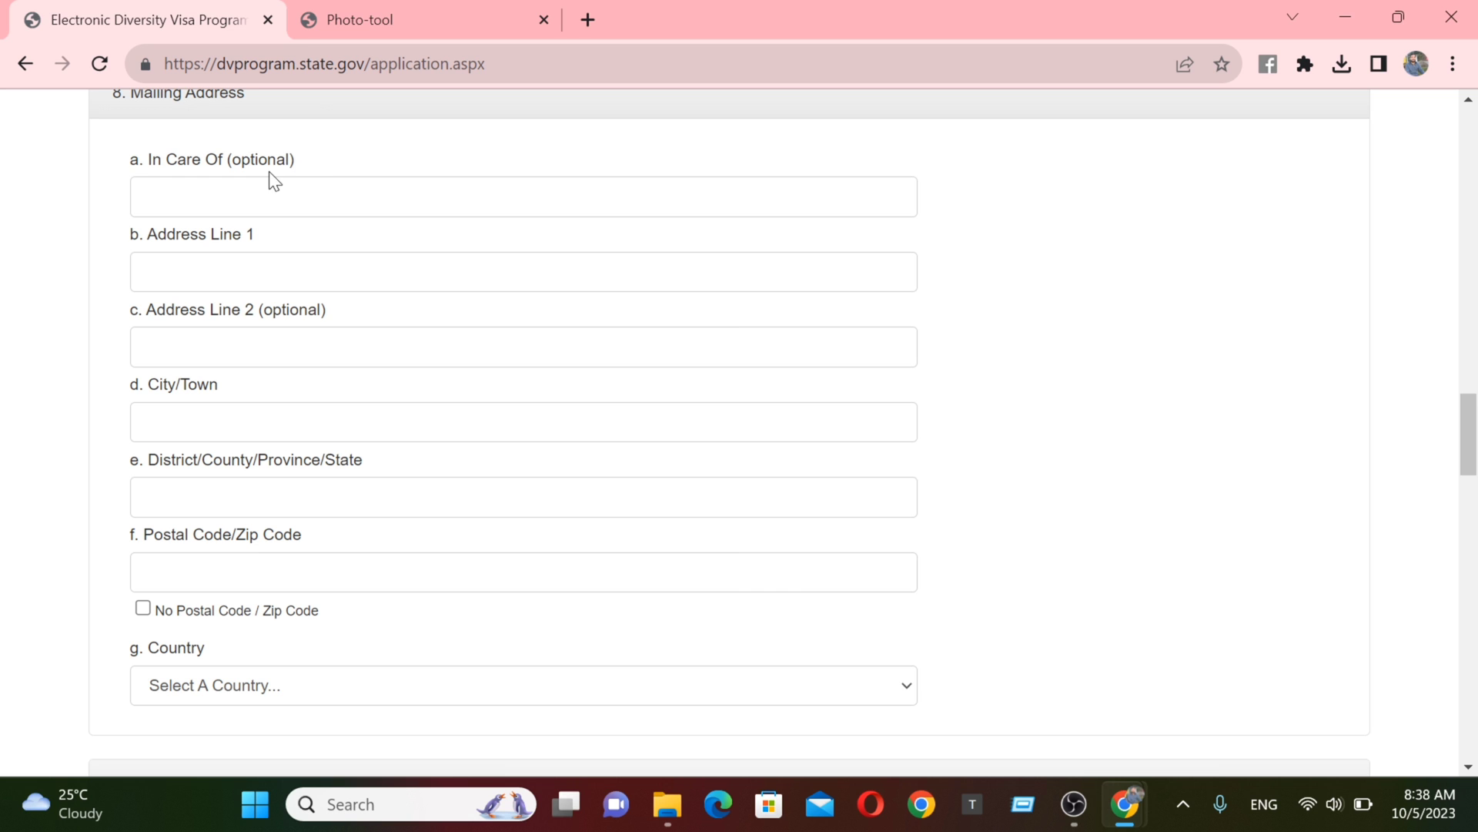
- Paste the first address line, choose Shreenagar as city, and accept the saved postal code
click(323, 272)
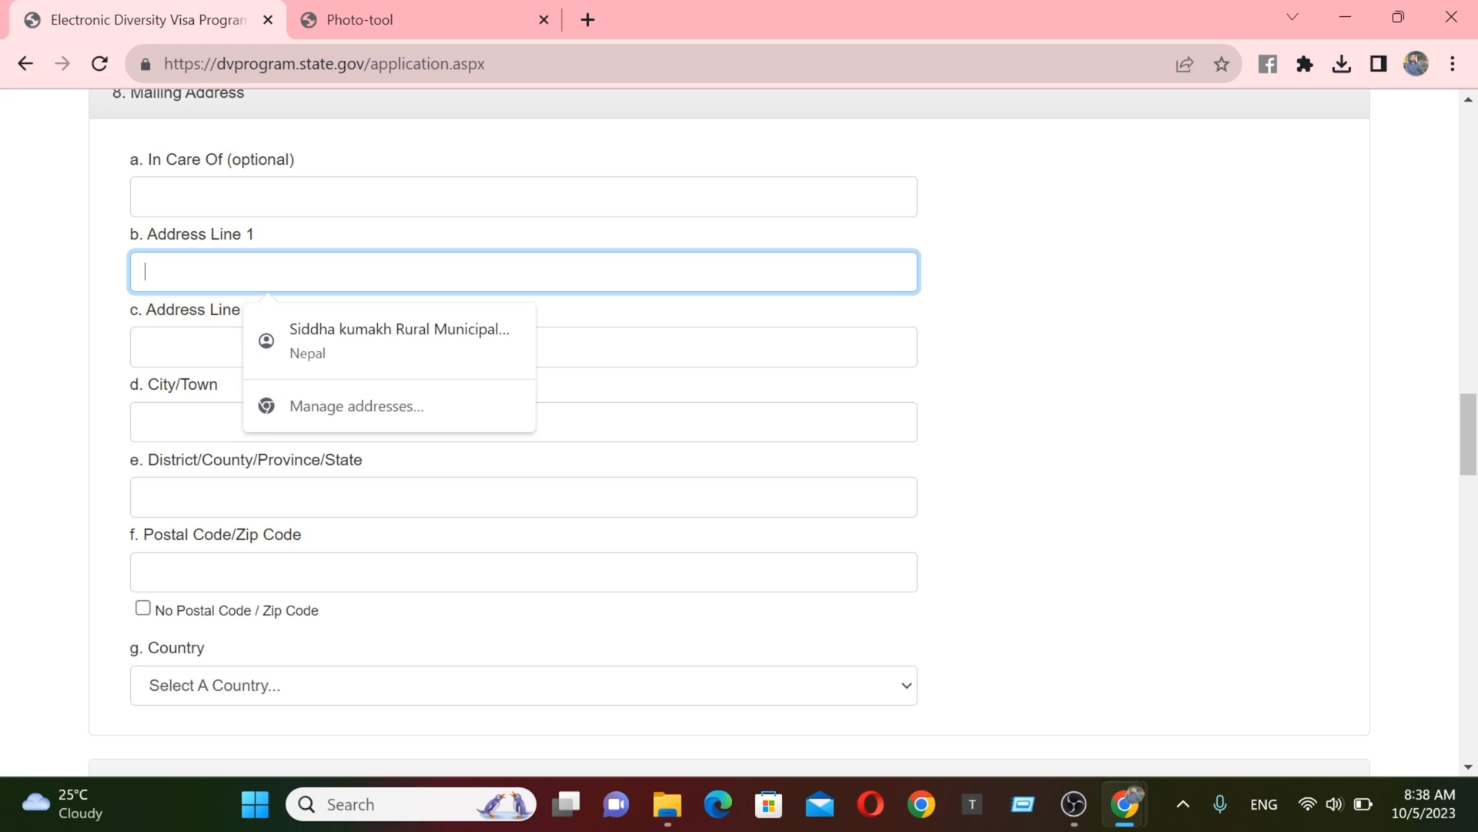
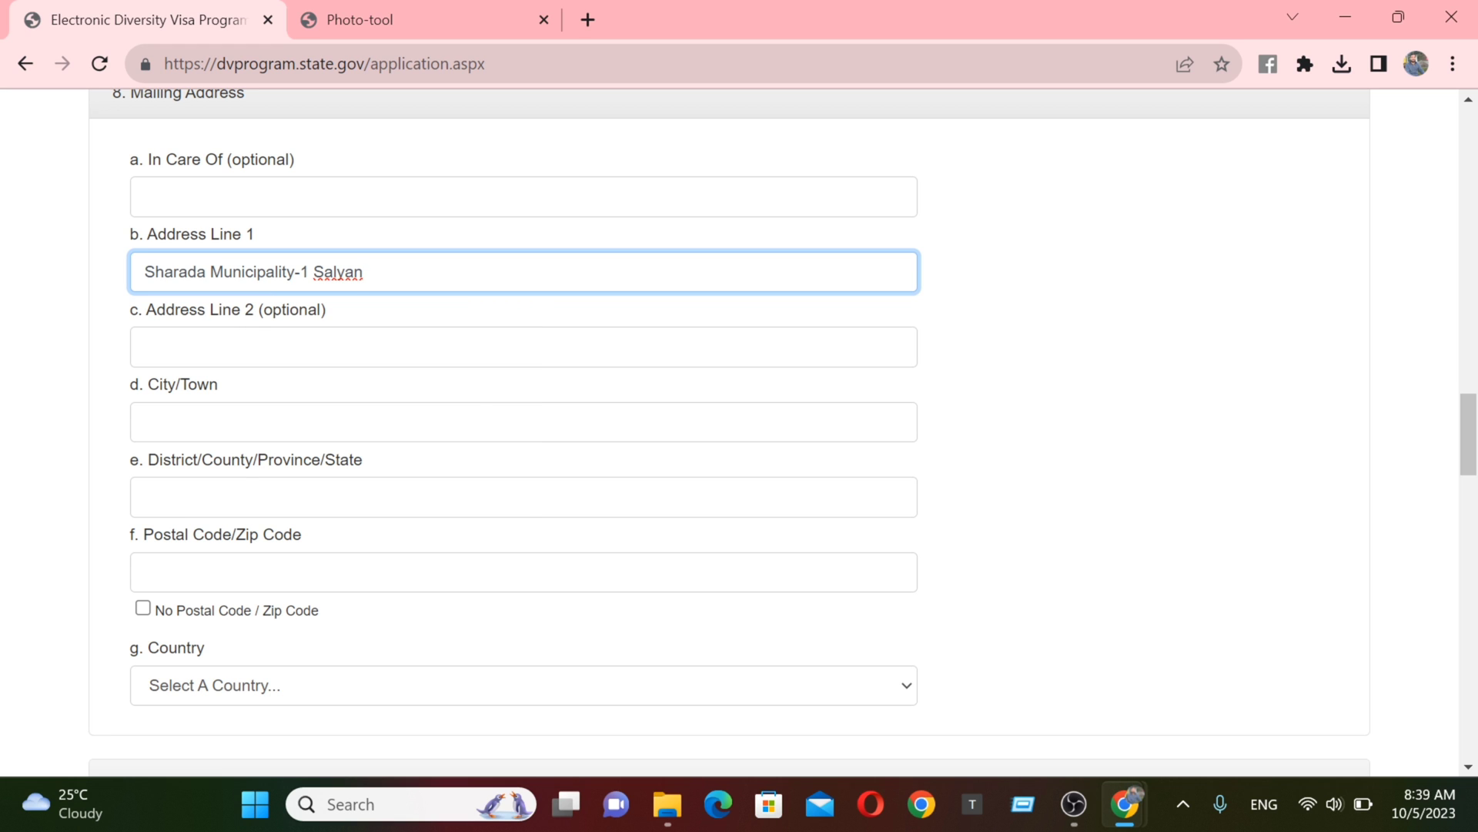
click(524, 346)
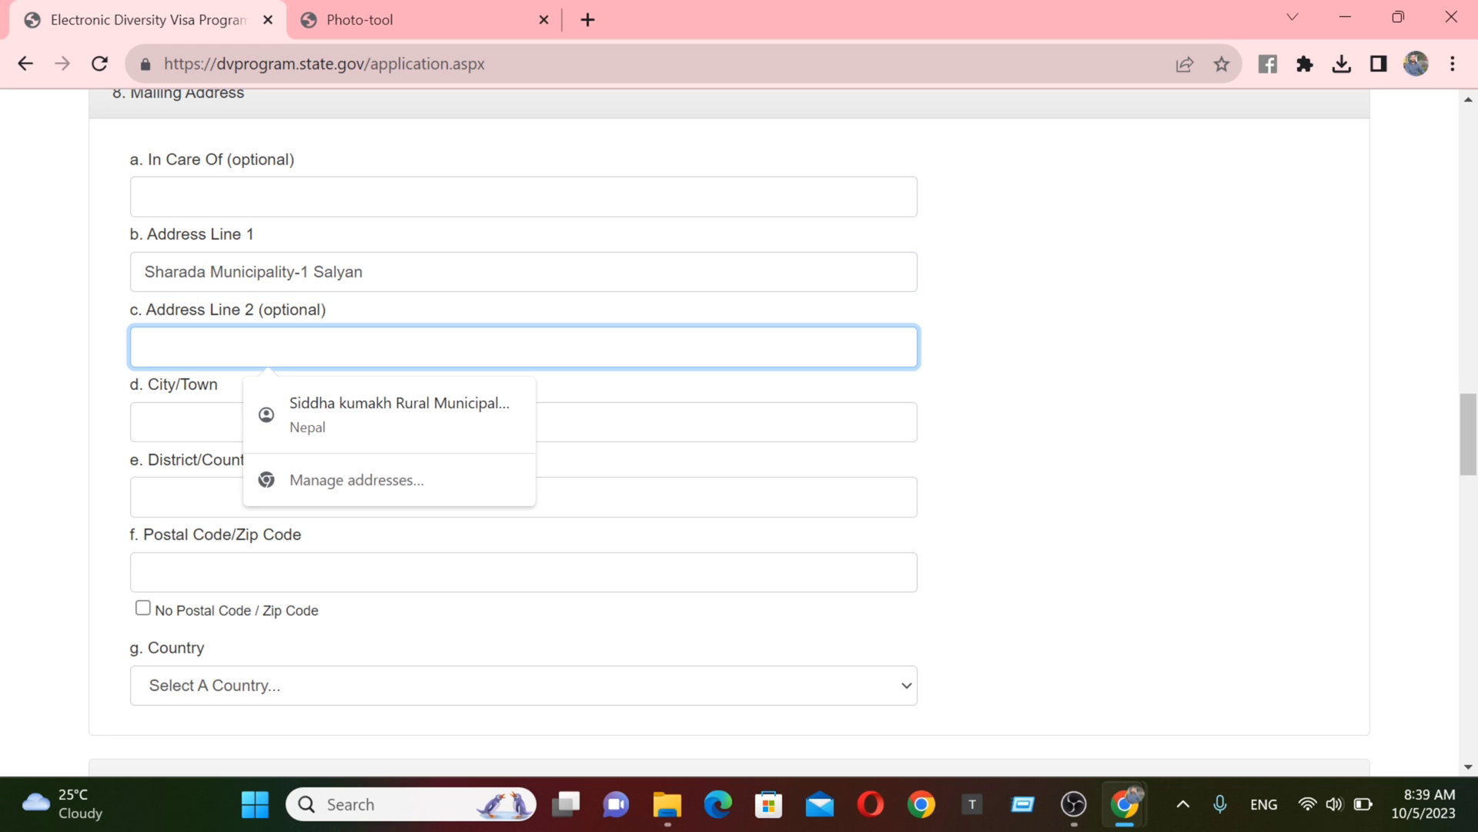
click(524, 422)
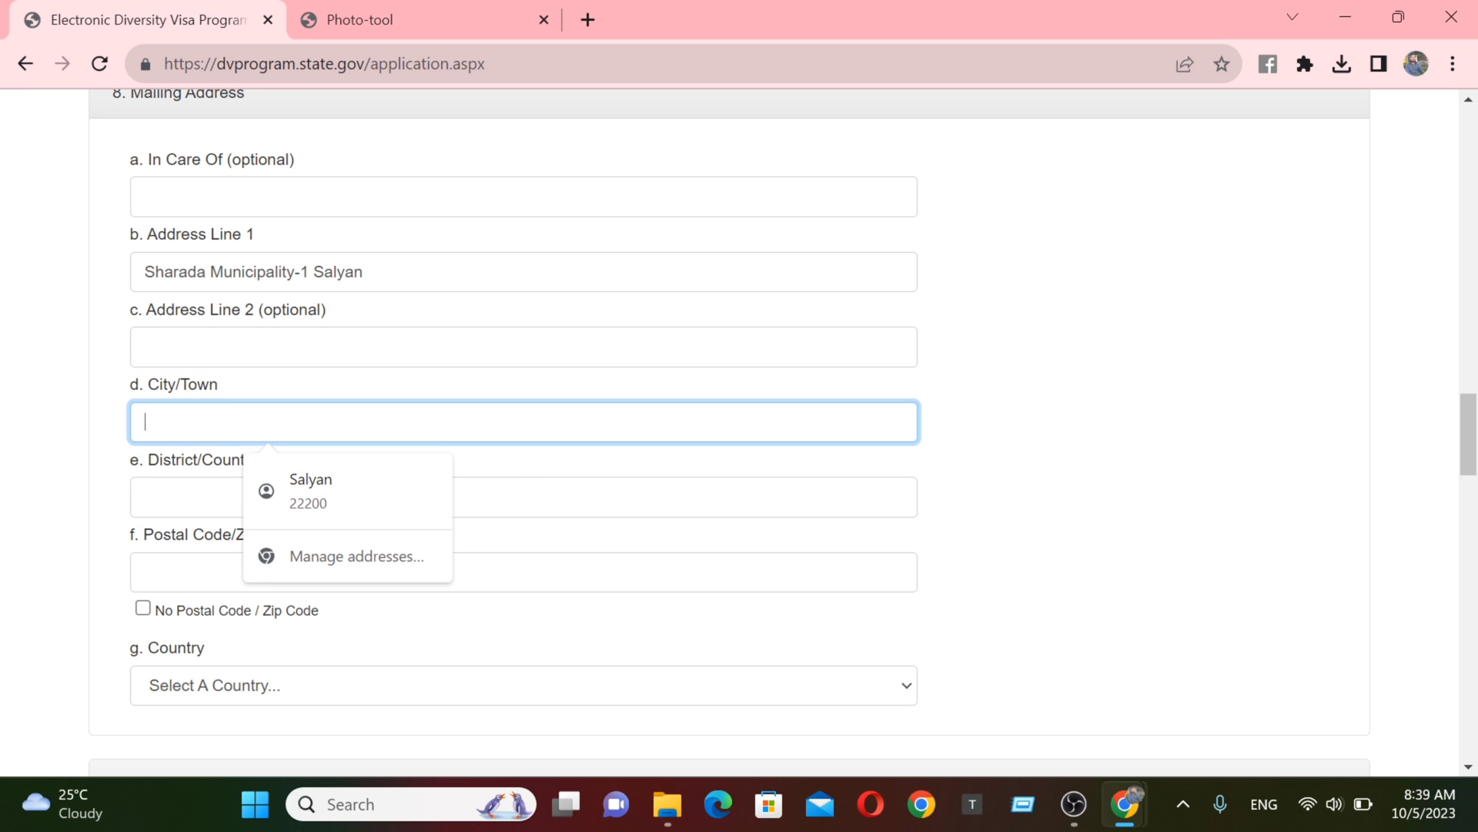
text(Shreenagar)
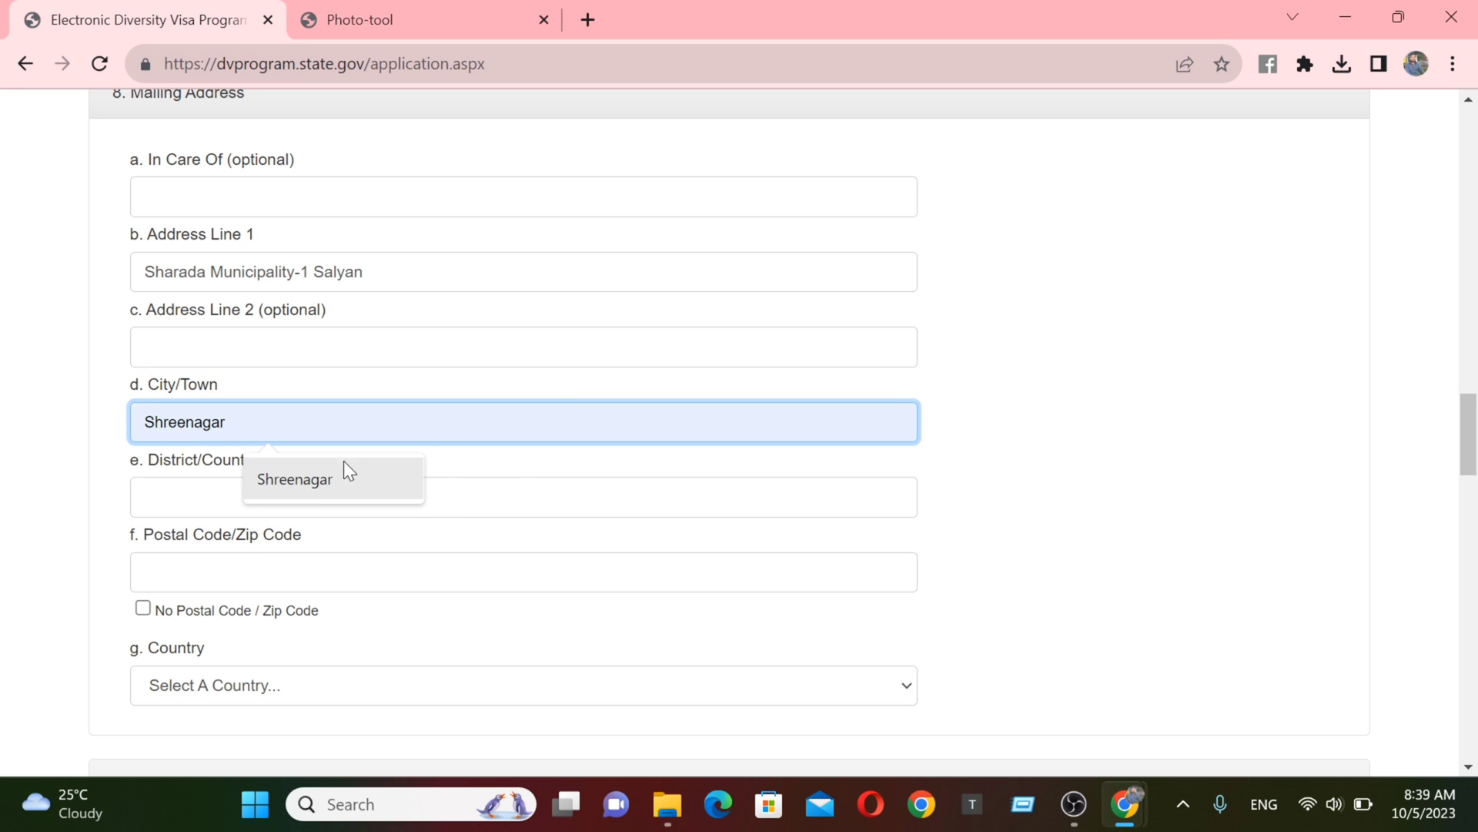
click(331, 482)
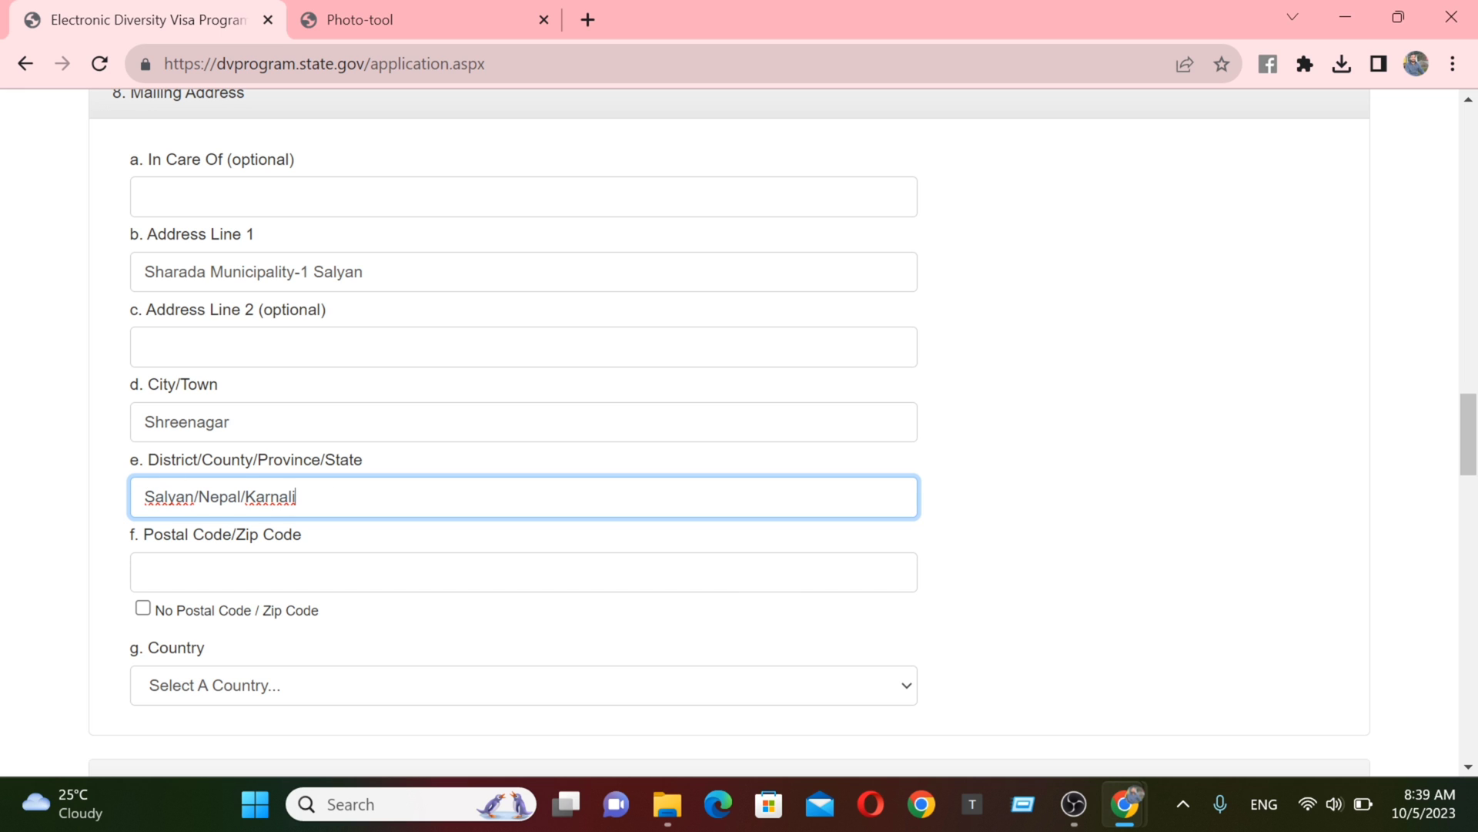
key(Tab)
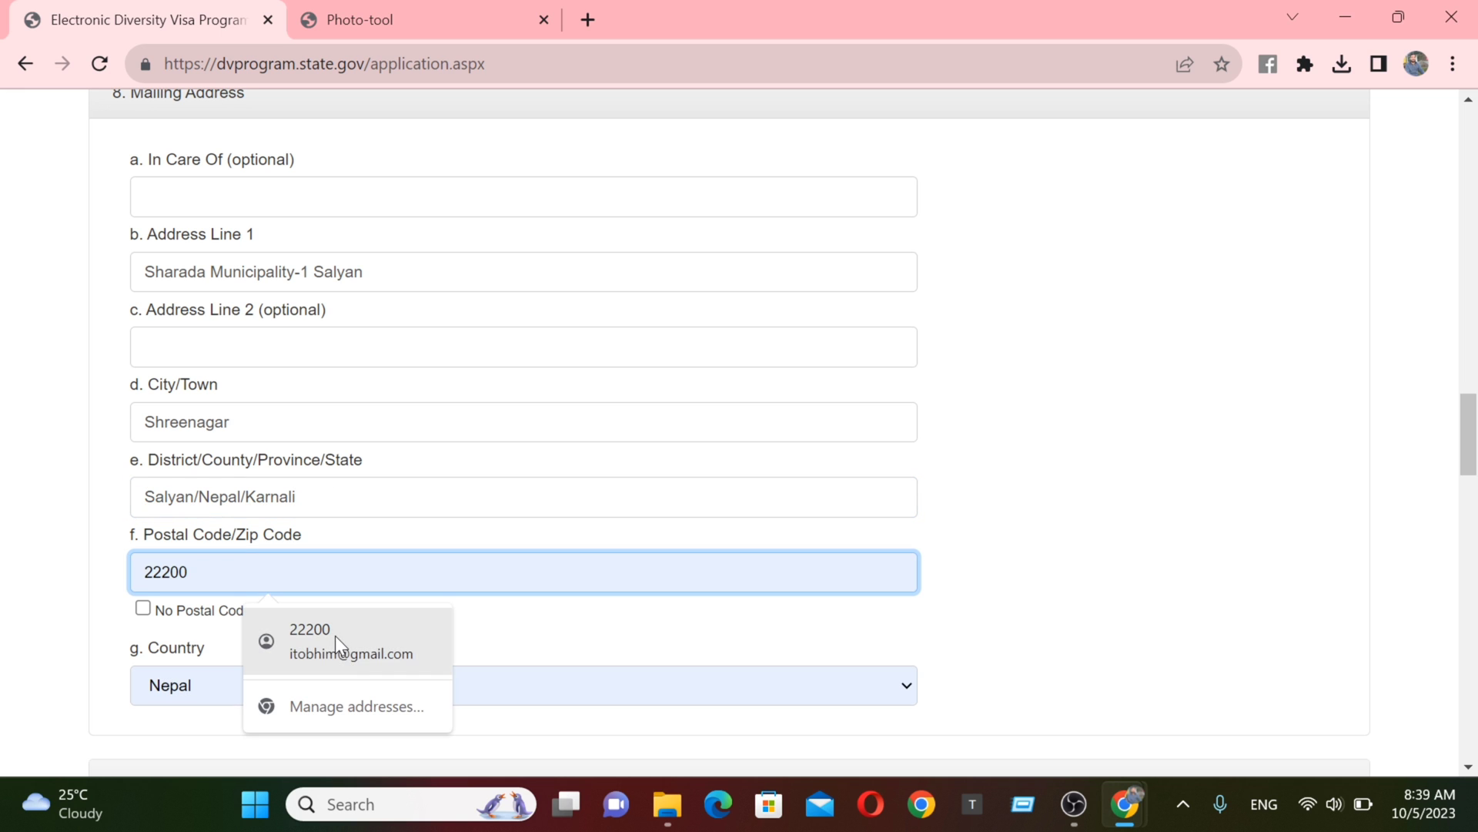
click(335, 636)
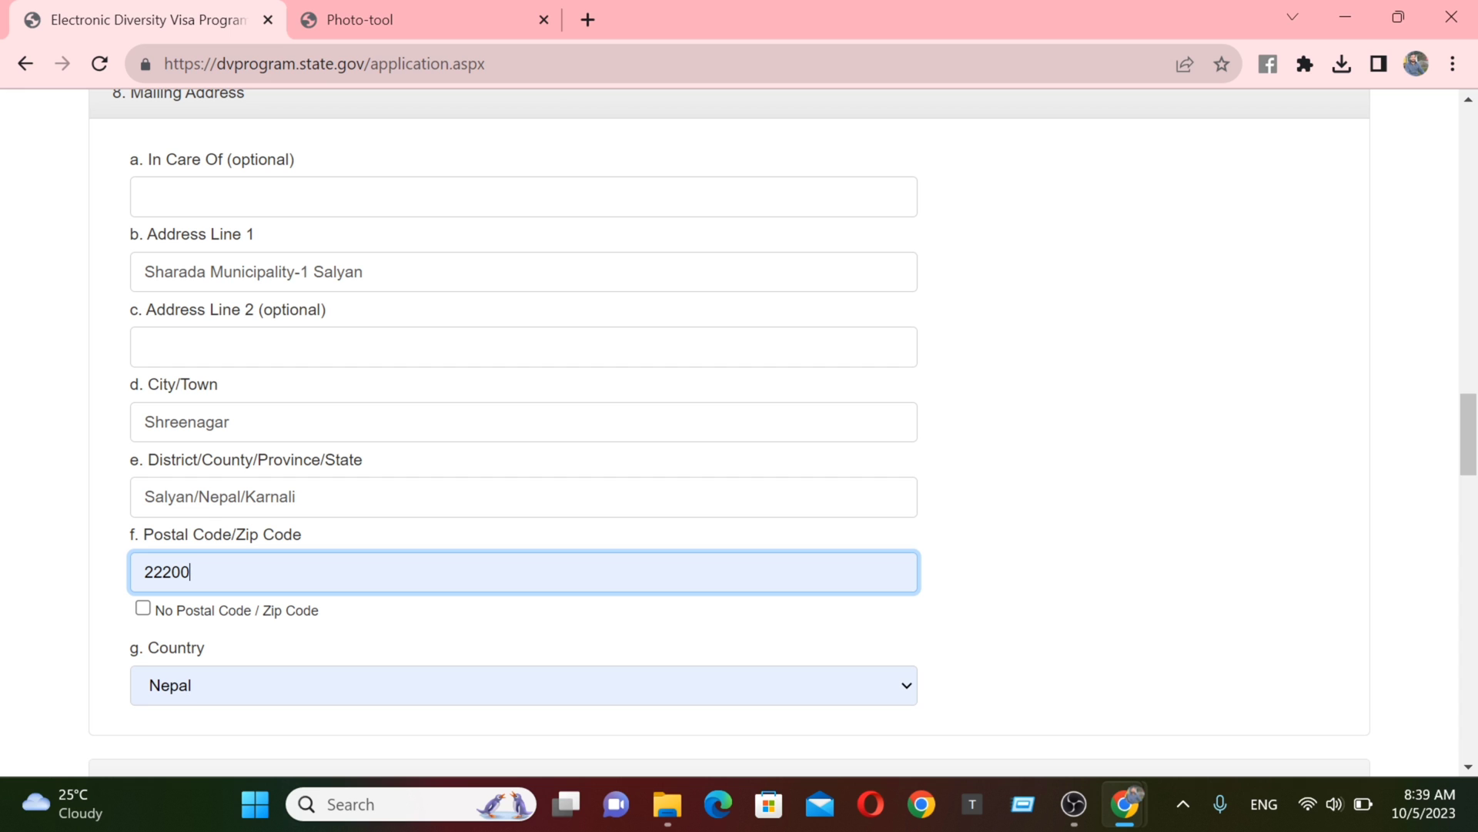
scroll(307, 348, down, 4)
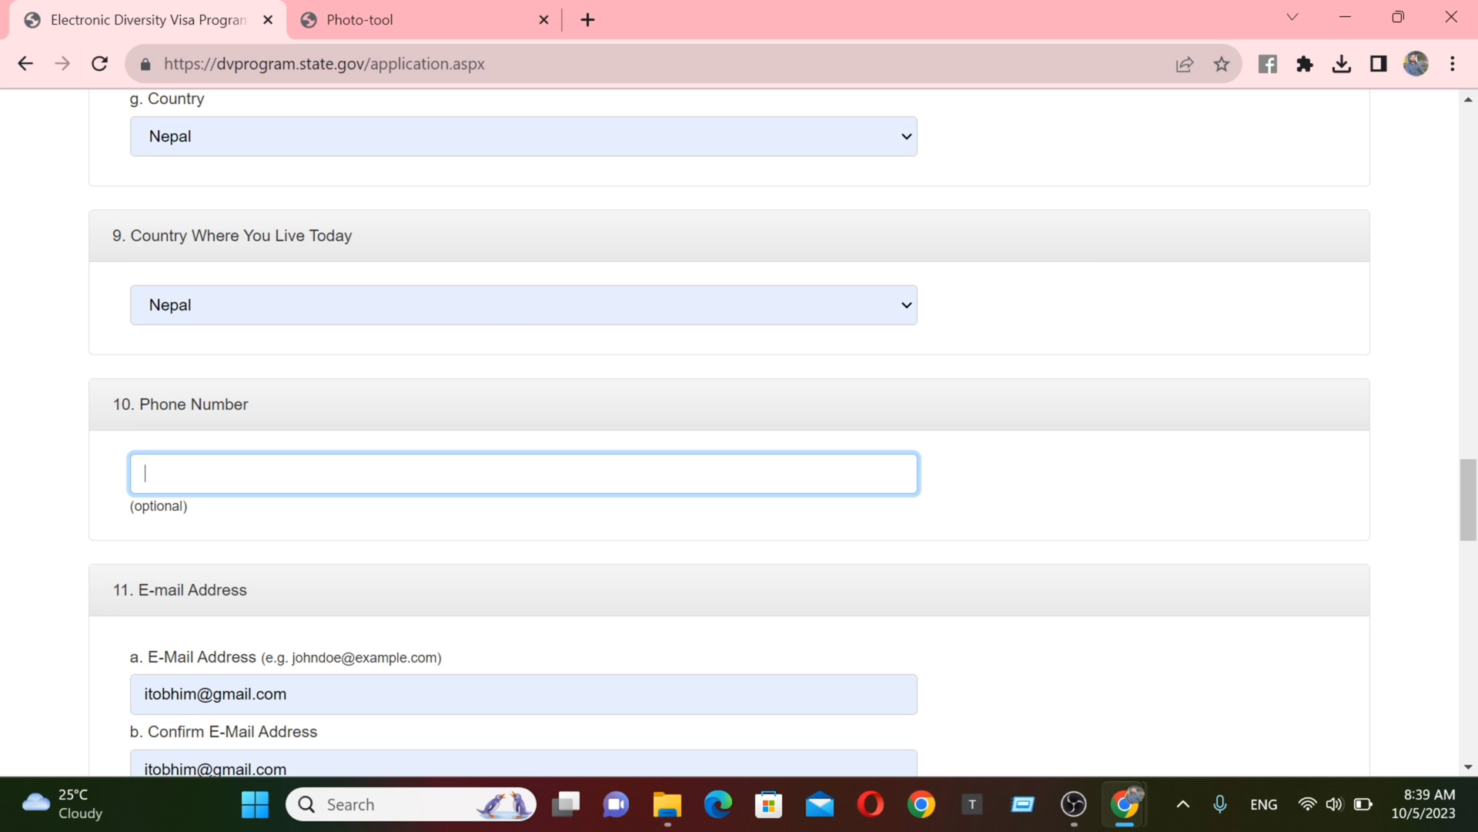
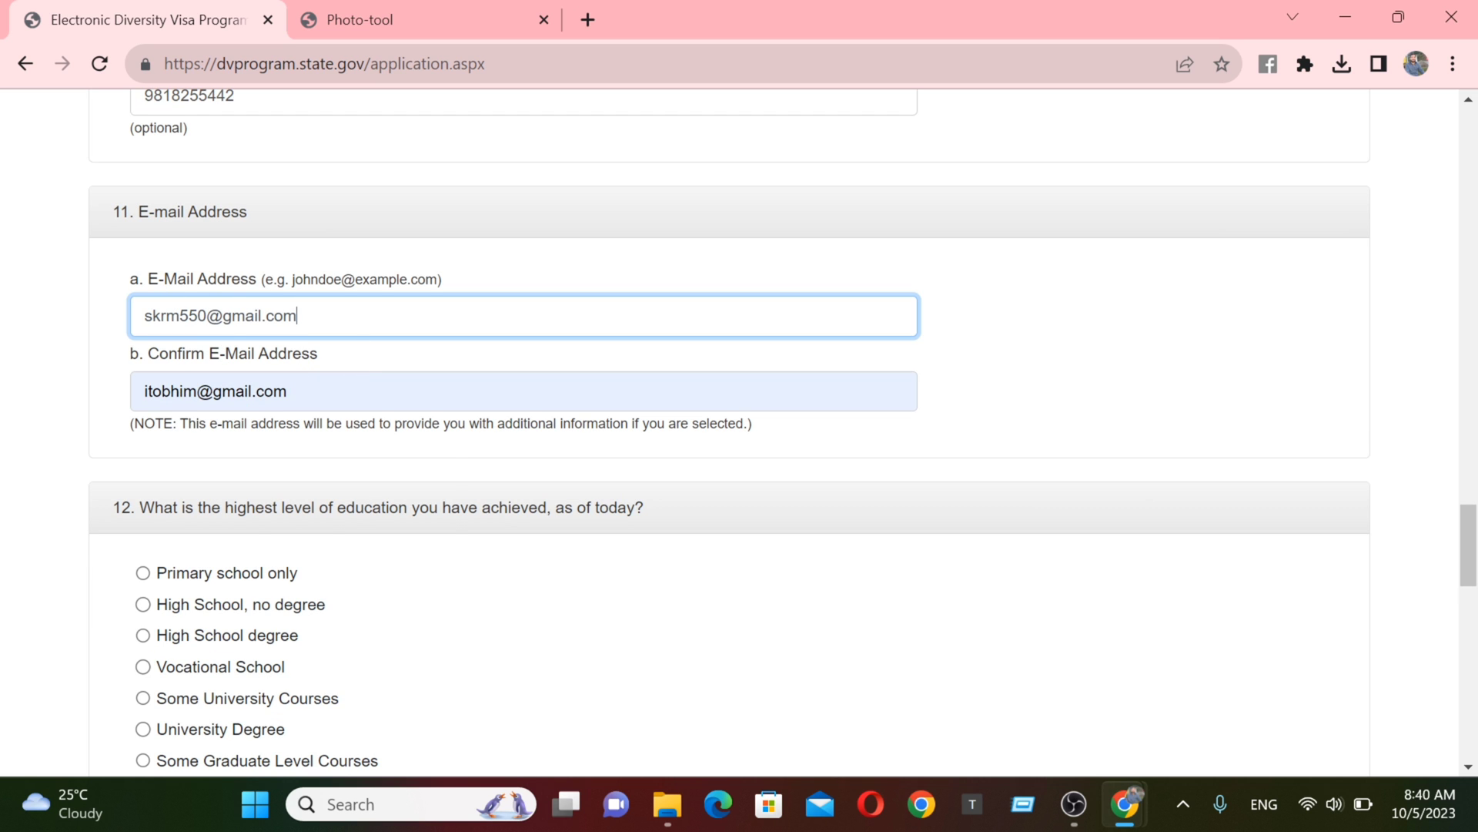
- Enter the entrant's phone number and type the new e-mail address in both e-mail fields
key(Tab)
text(sk)
drag(1468, 524, 1463, 563)
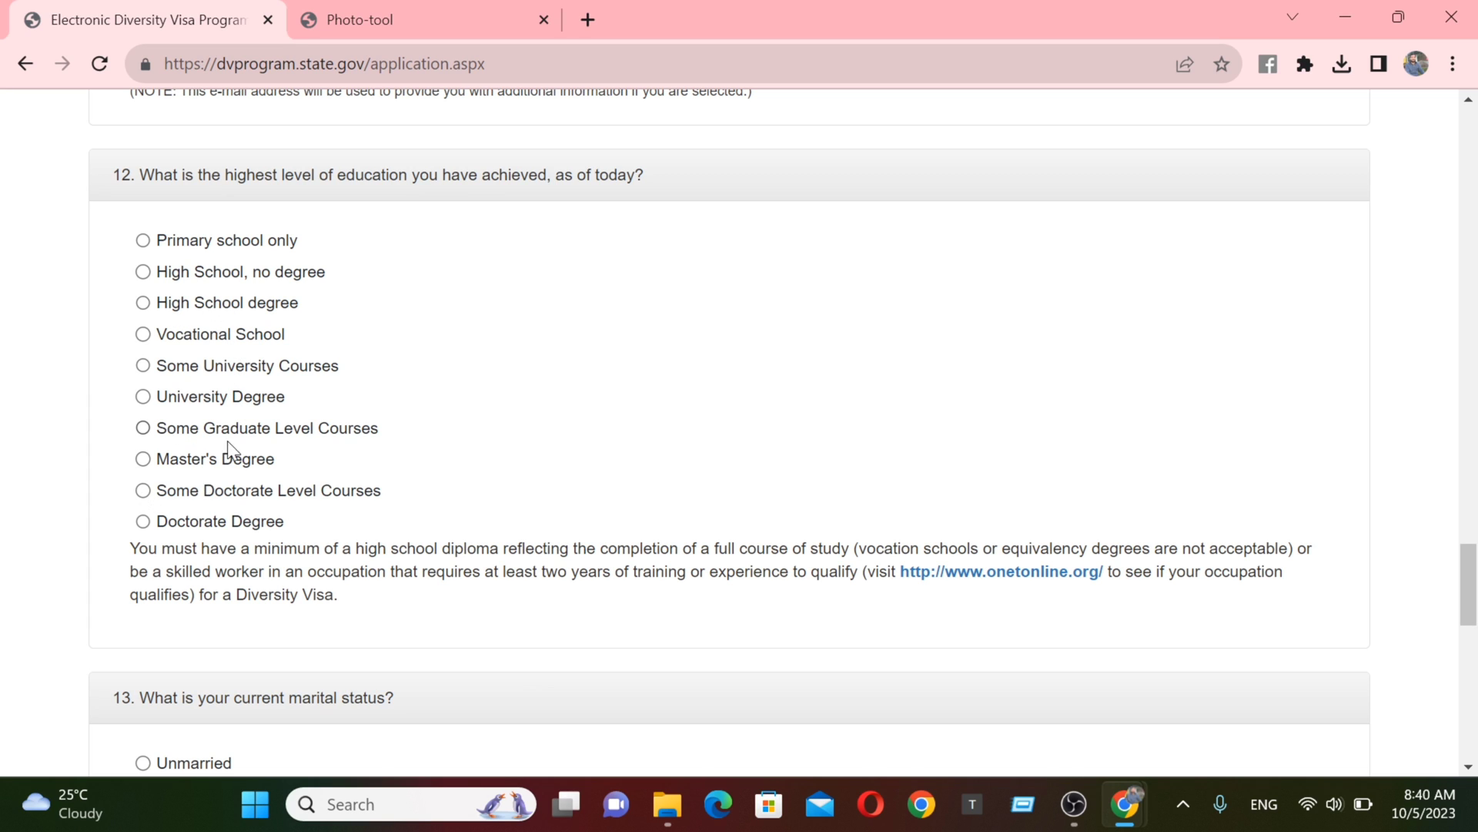
- Choose Master's Degree, married to a non-U.S.-citizen spouse, and enter 1 child
click(142, 460)
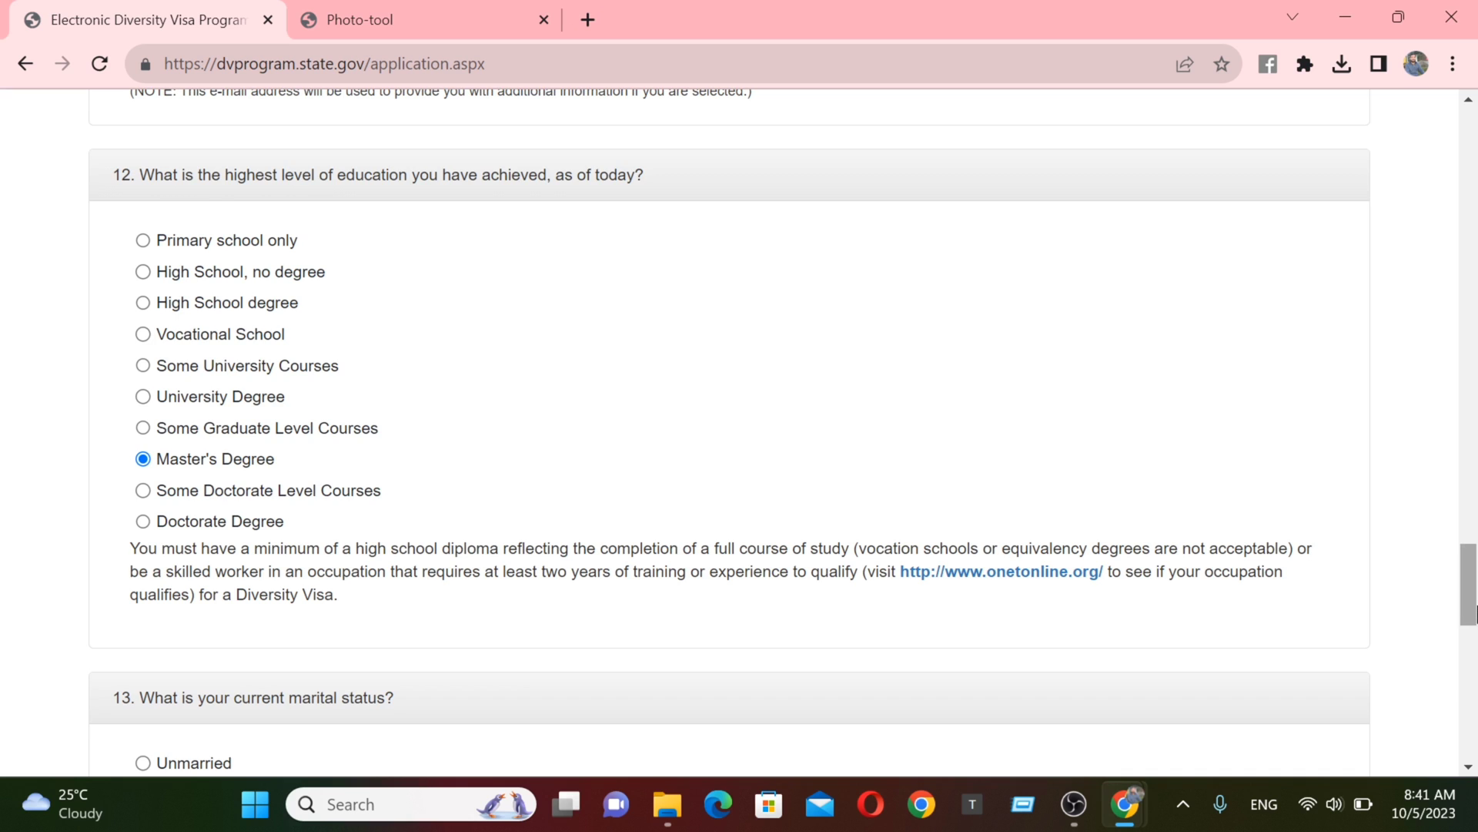
scroll(755, 588, down, 7)
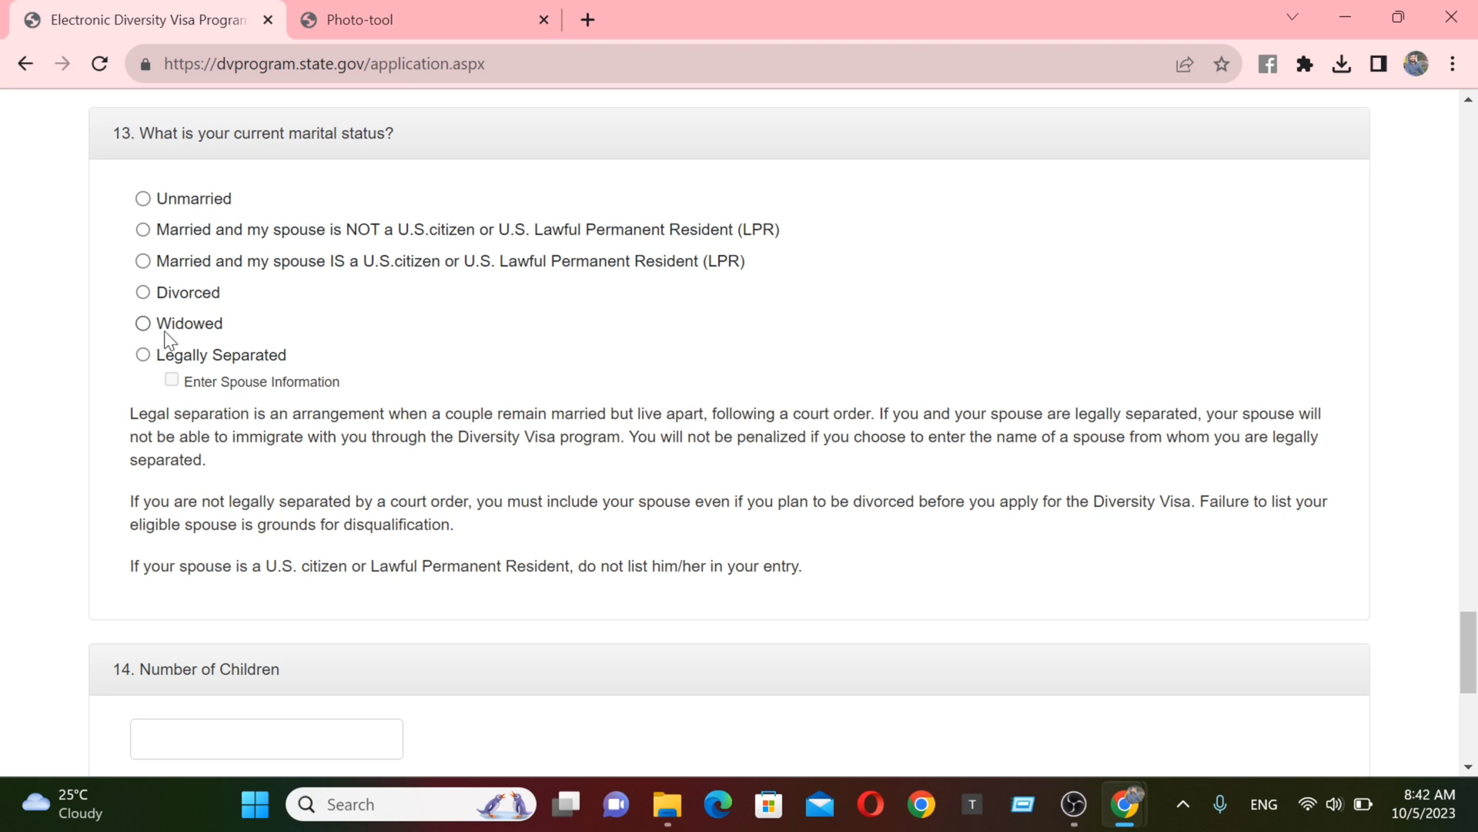
click(144, 229)
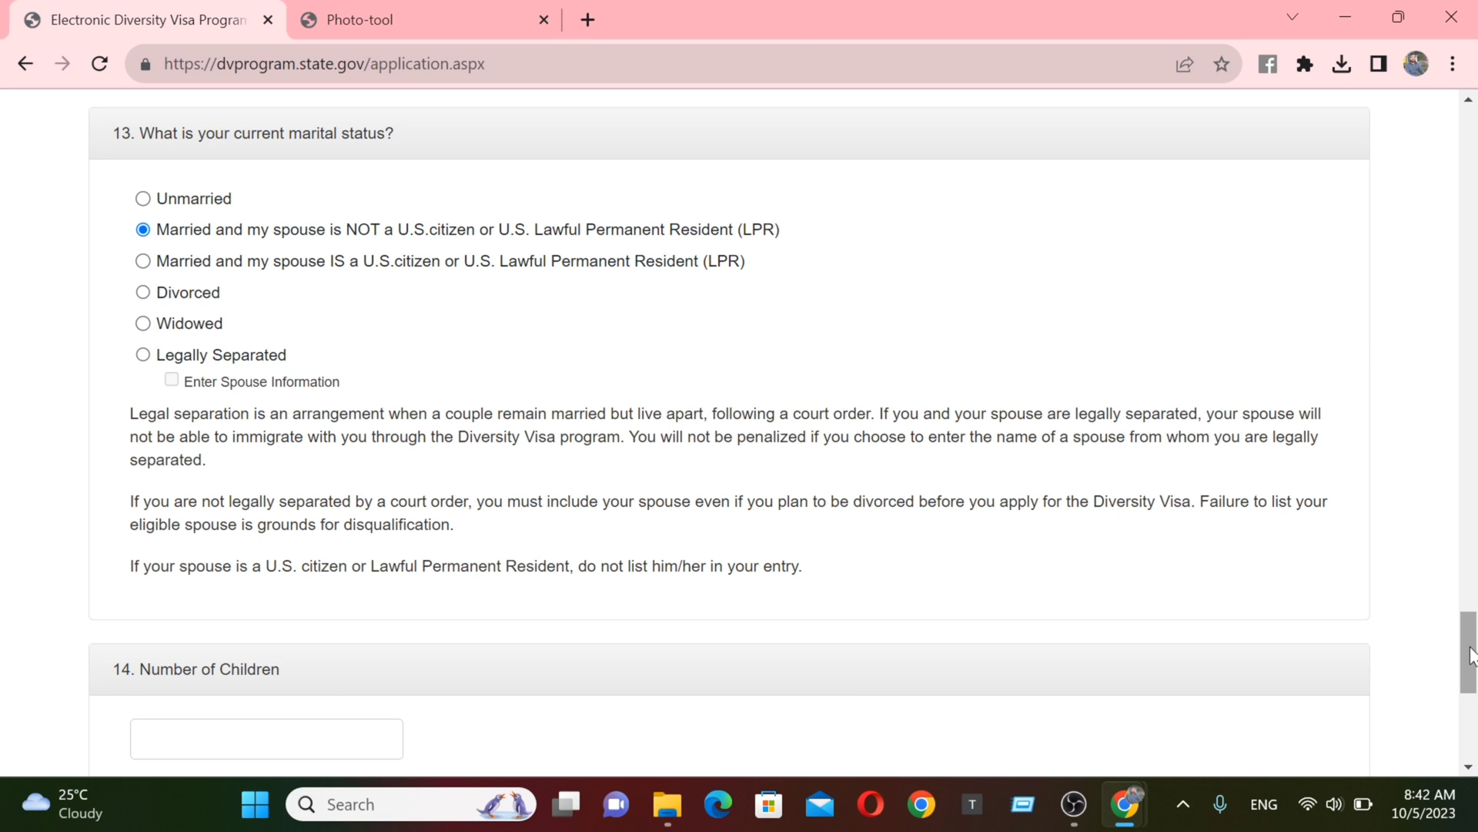
drag(1469, 649, 1457, 679)
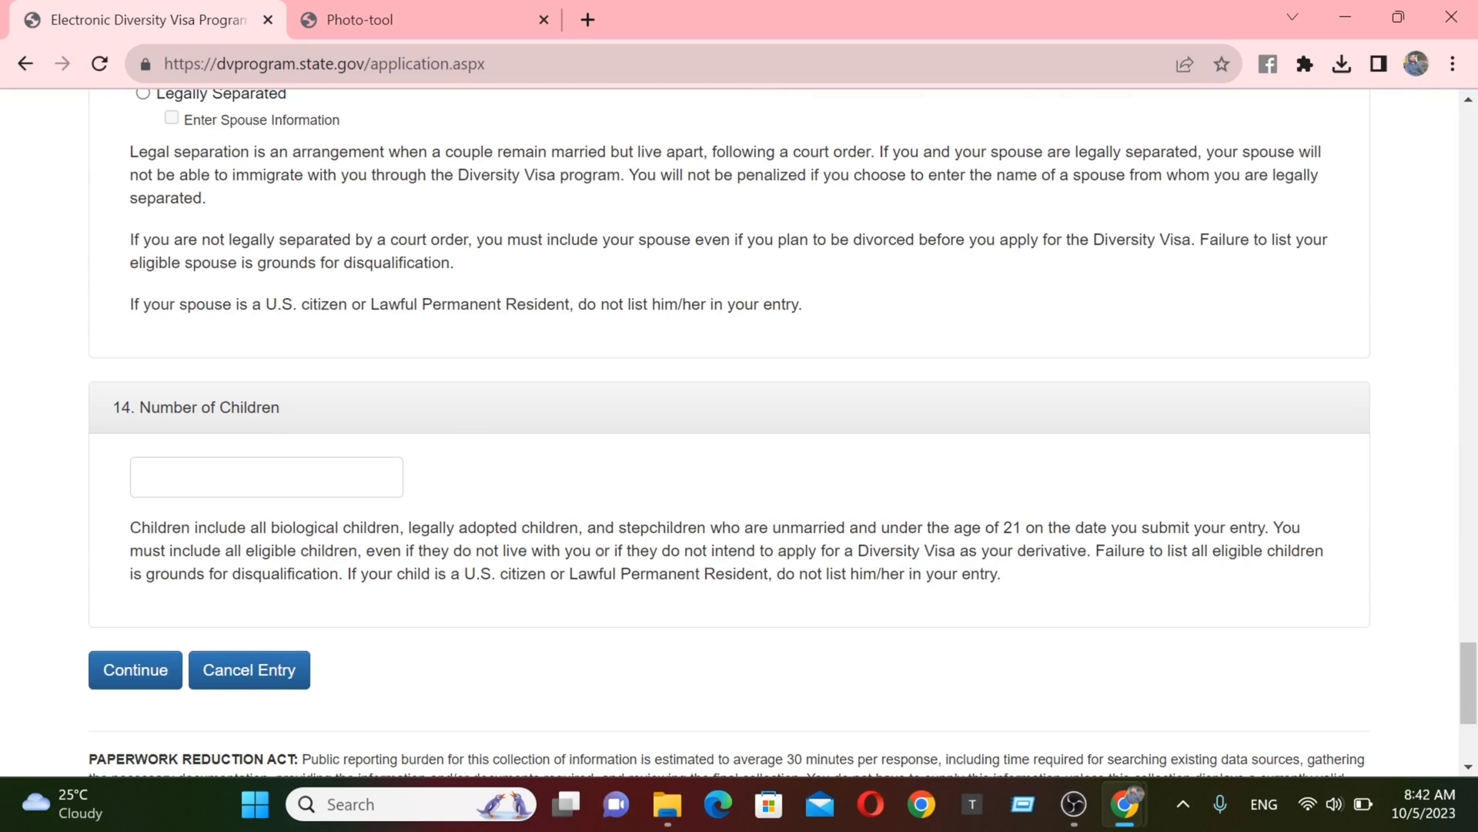
click(266, 477)
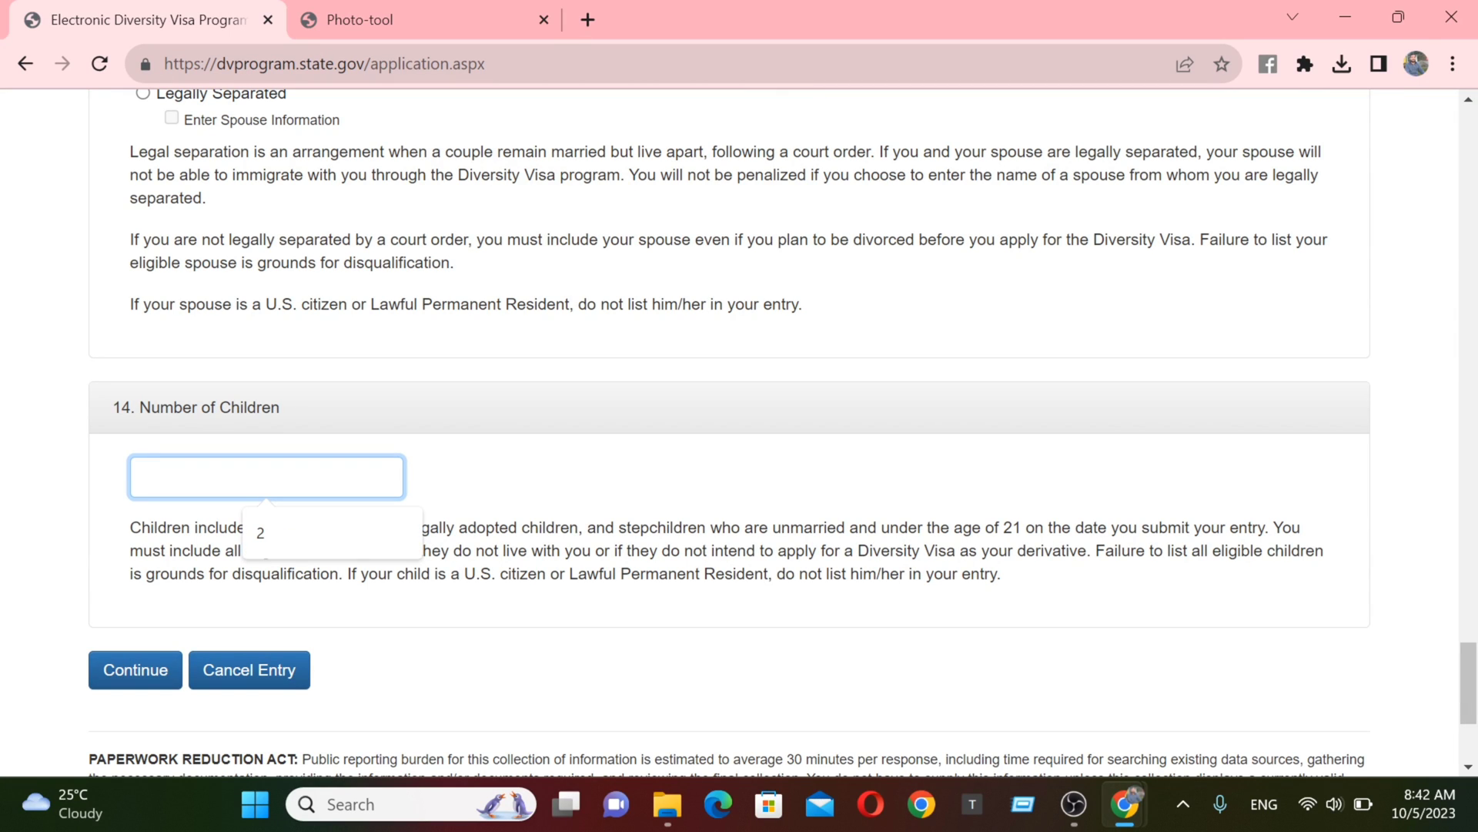
text(1)
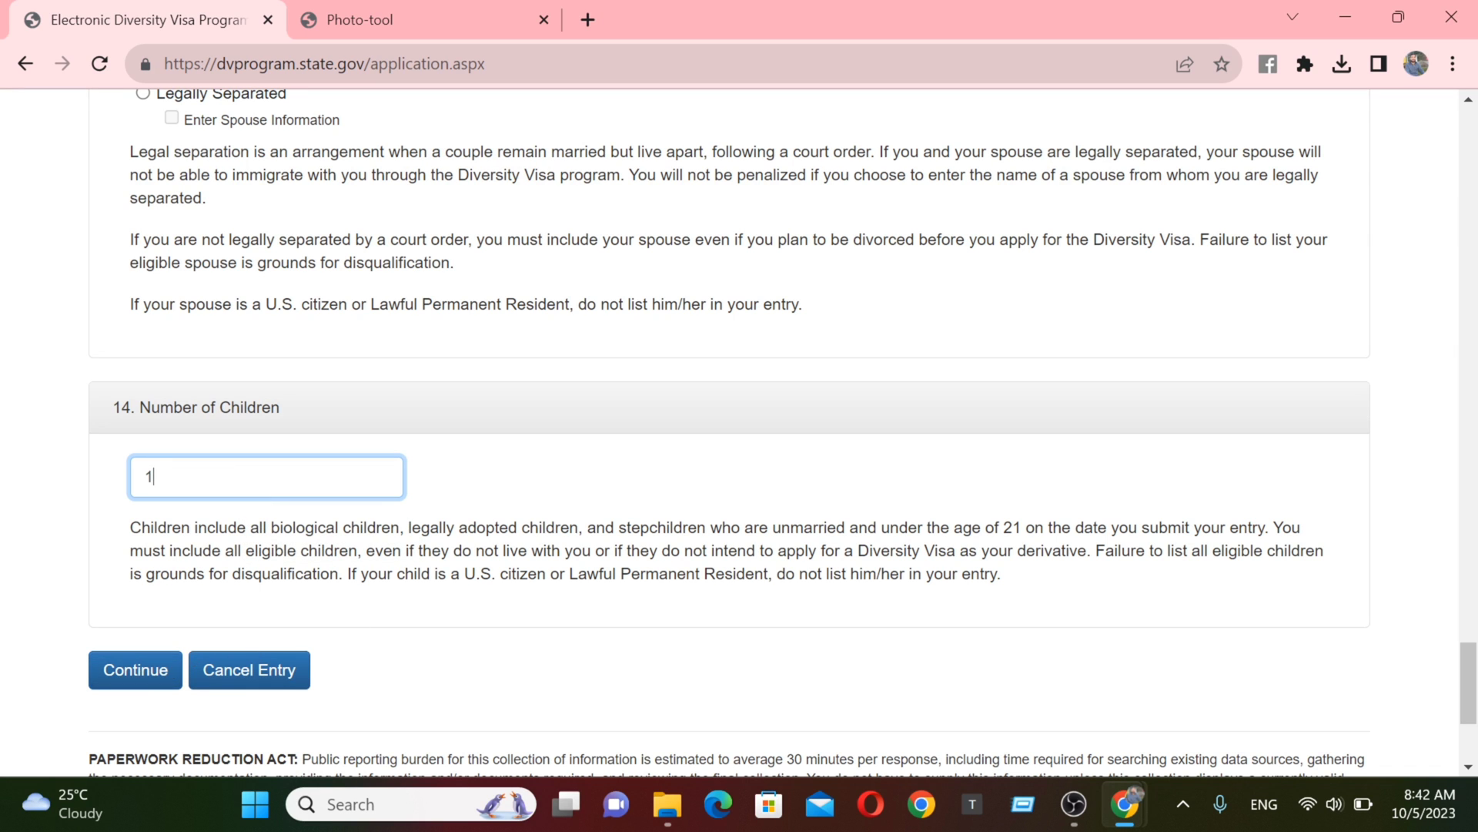
scroll(1469, 683, down, 2)
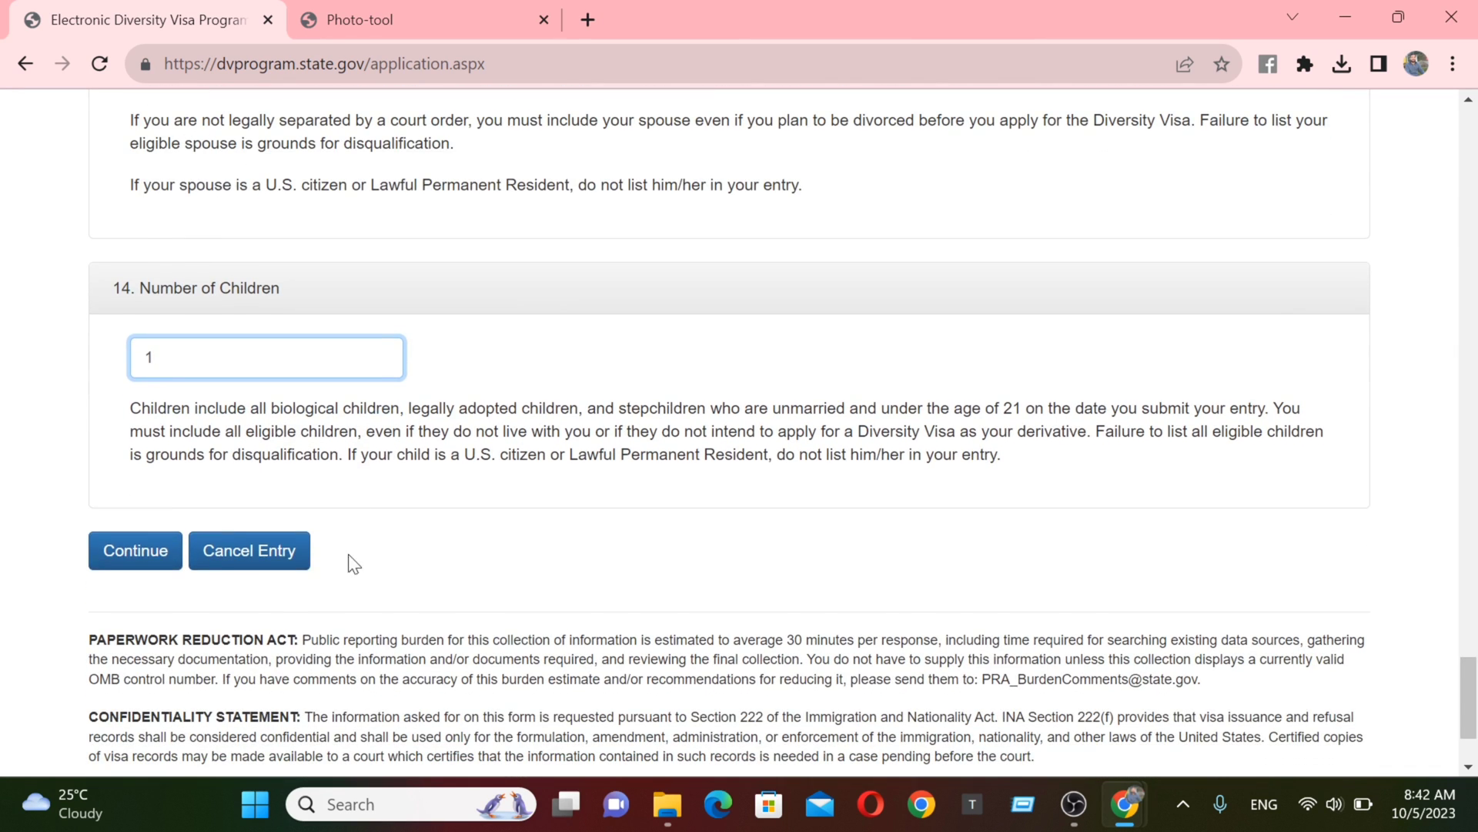
- Continue to the next part and enter the spouse's last and first names with no middle name
click(139, 551)
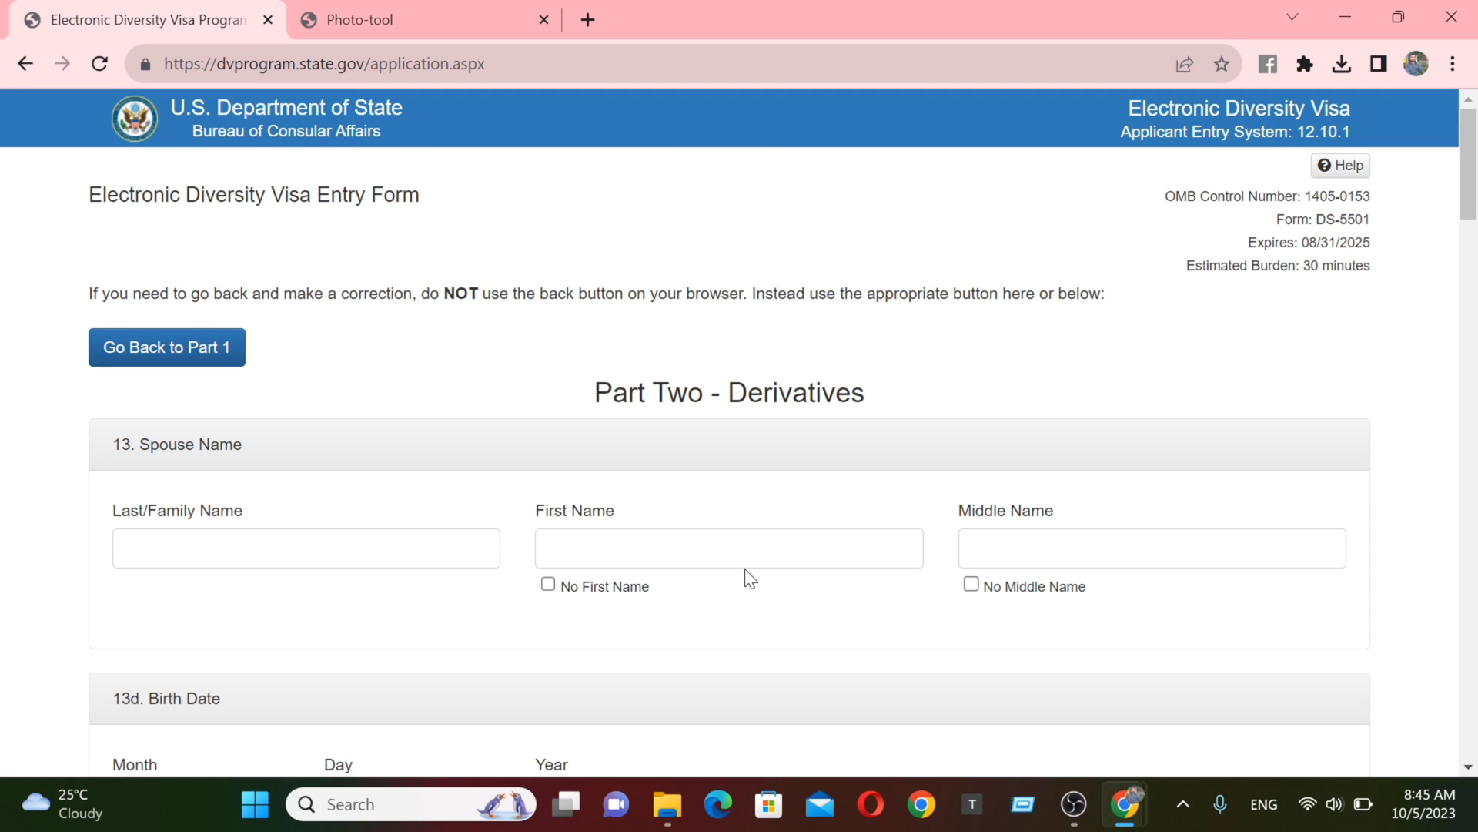
scroll(1471, 214, down, 2)
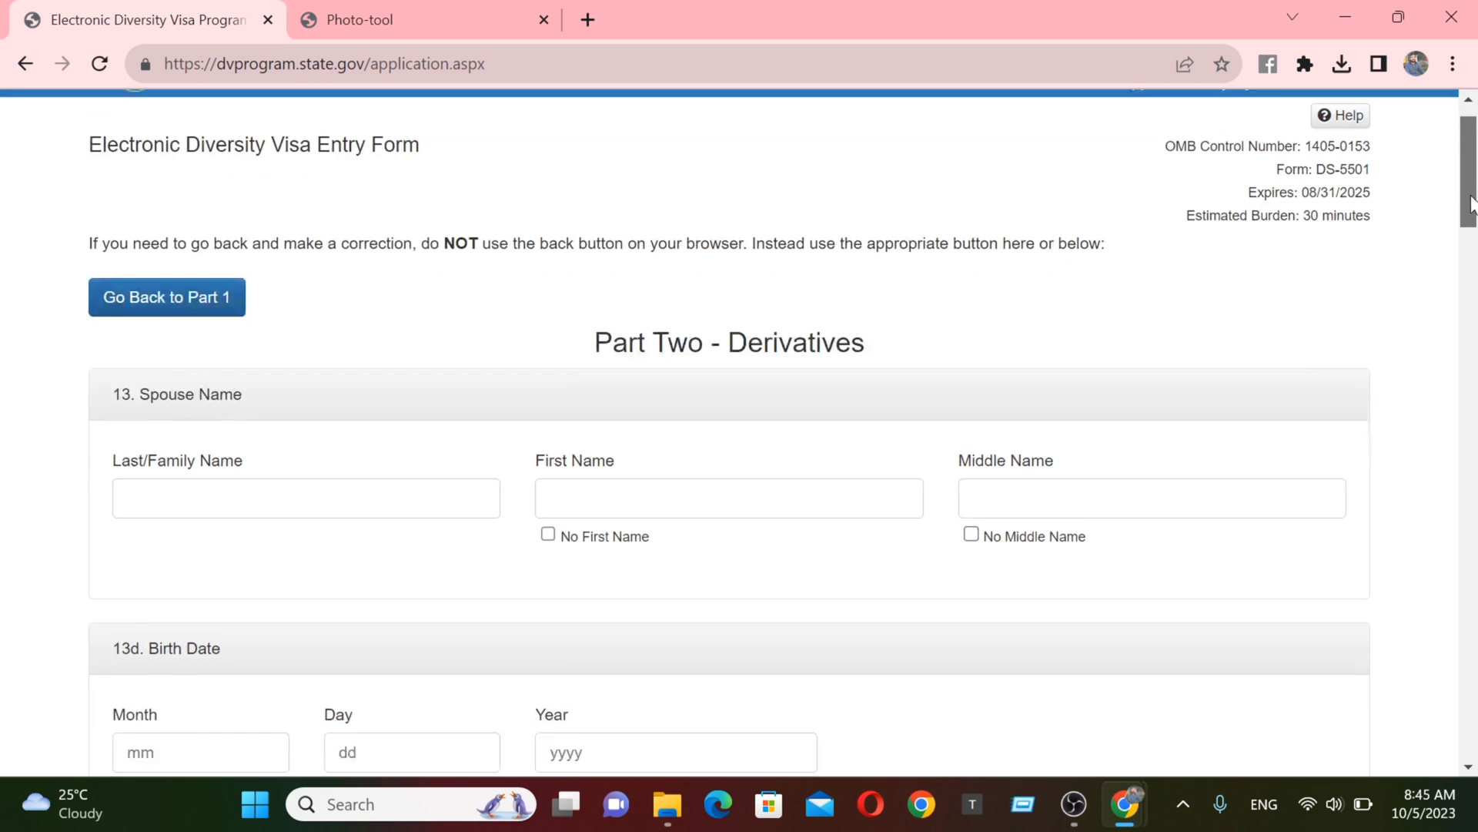
drag(1471, 214, 1459, 235)
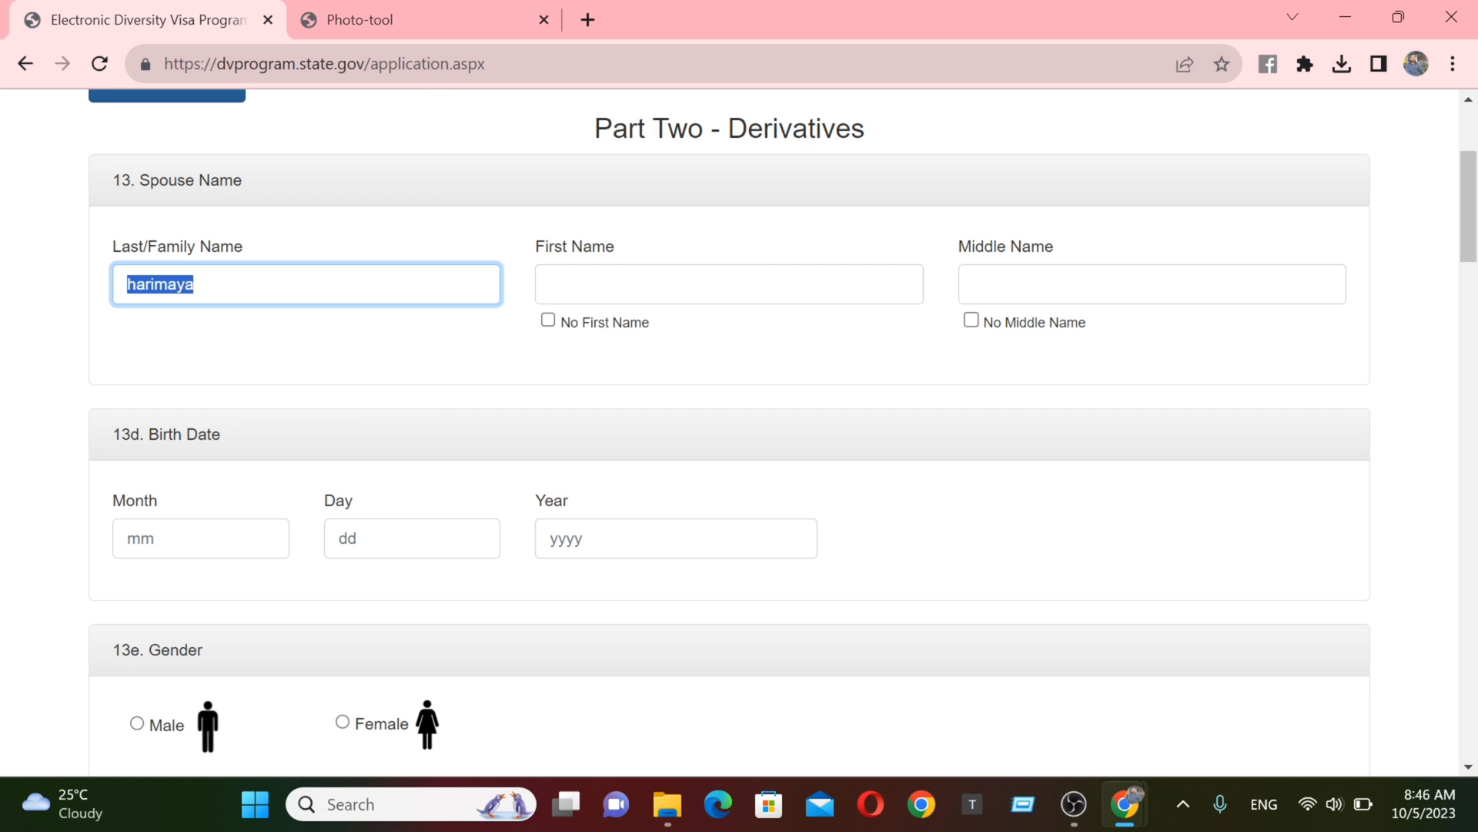
click(551, 285)
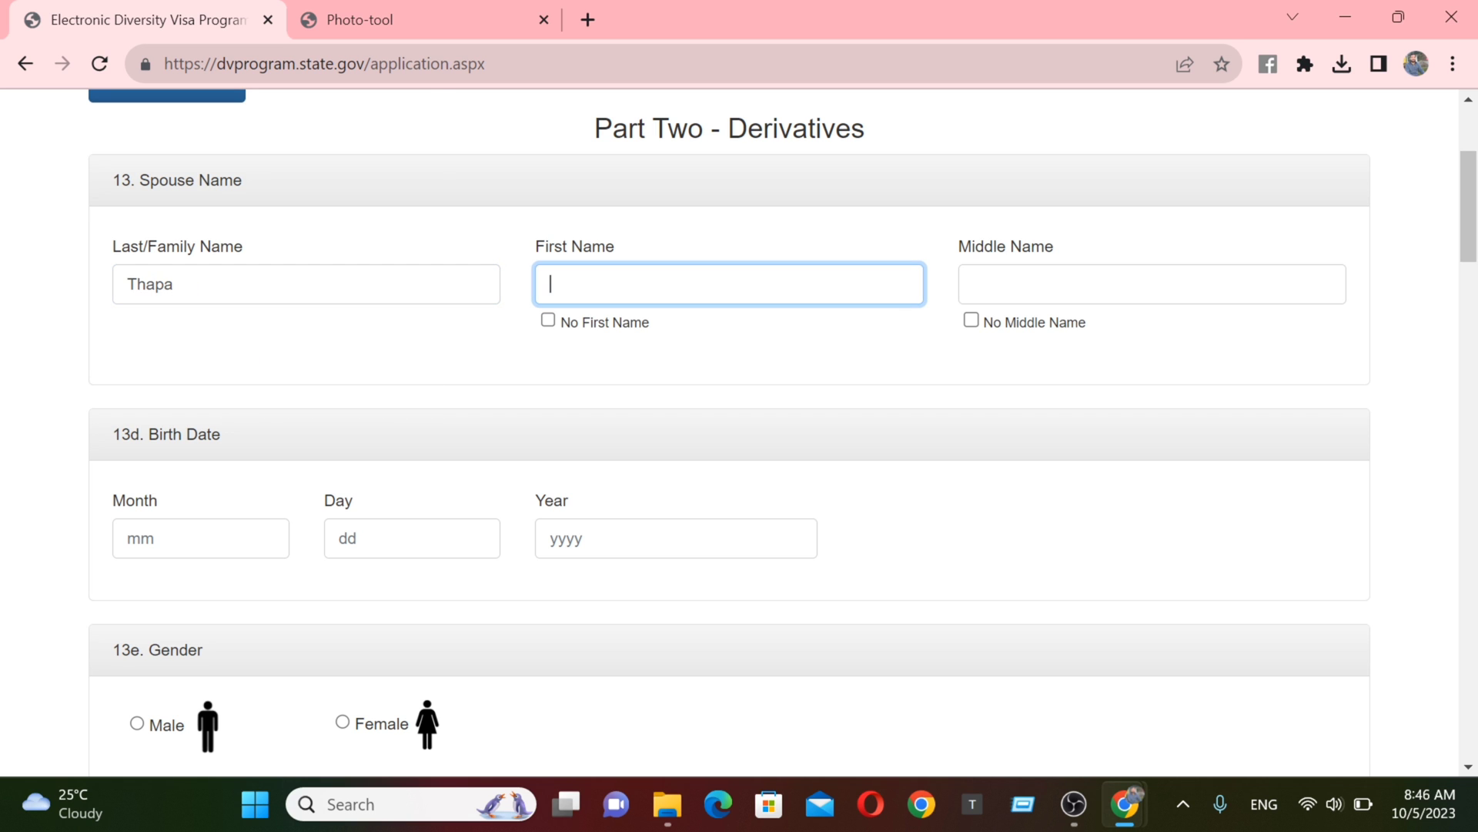
click(971, 322)
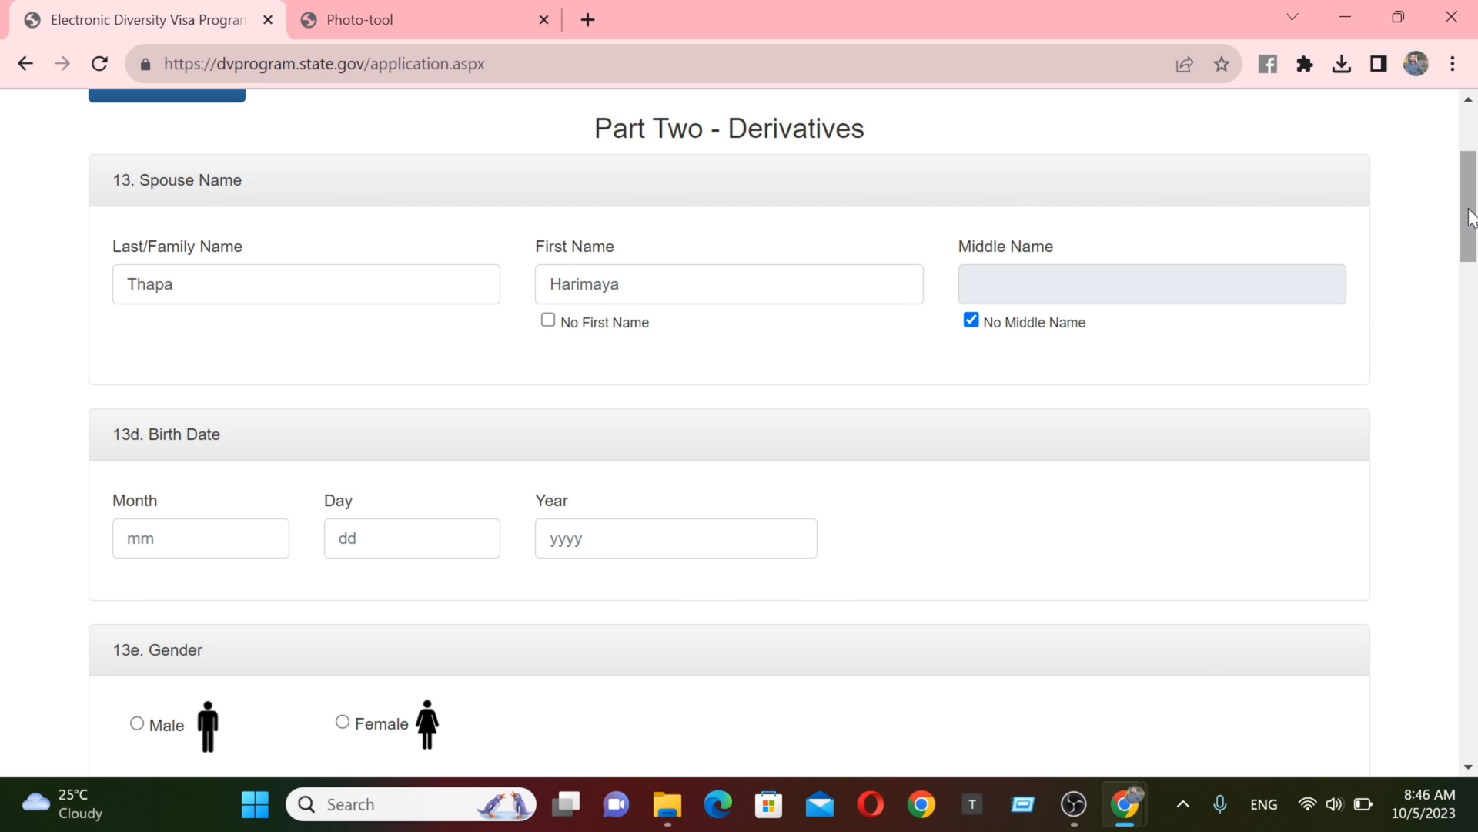
drag(1470, 217, 1445, 275)
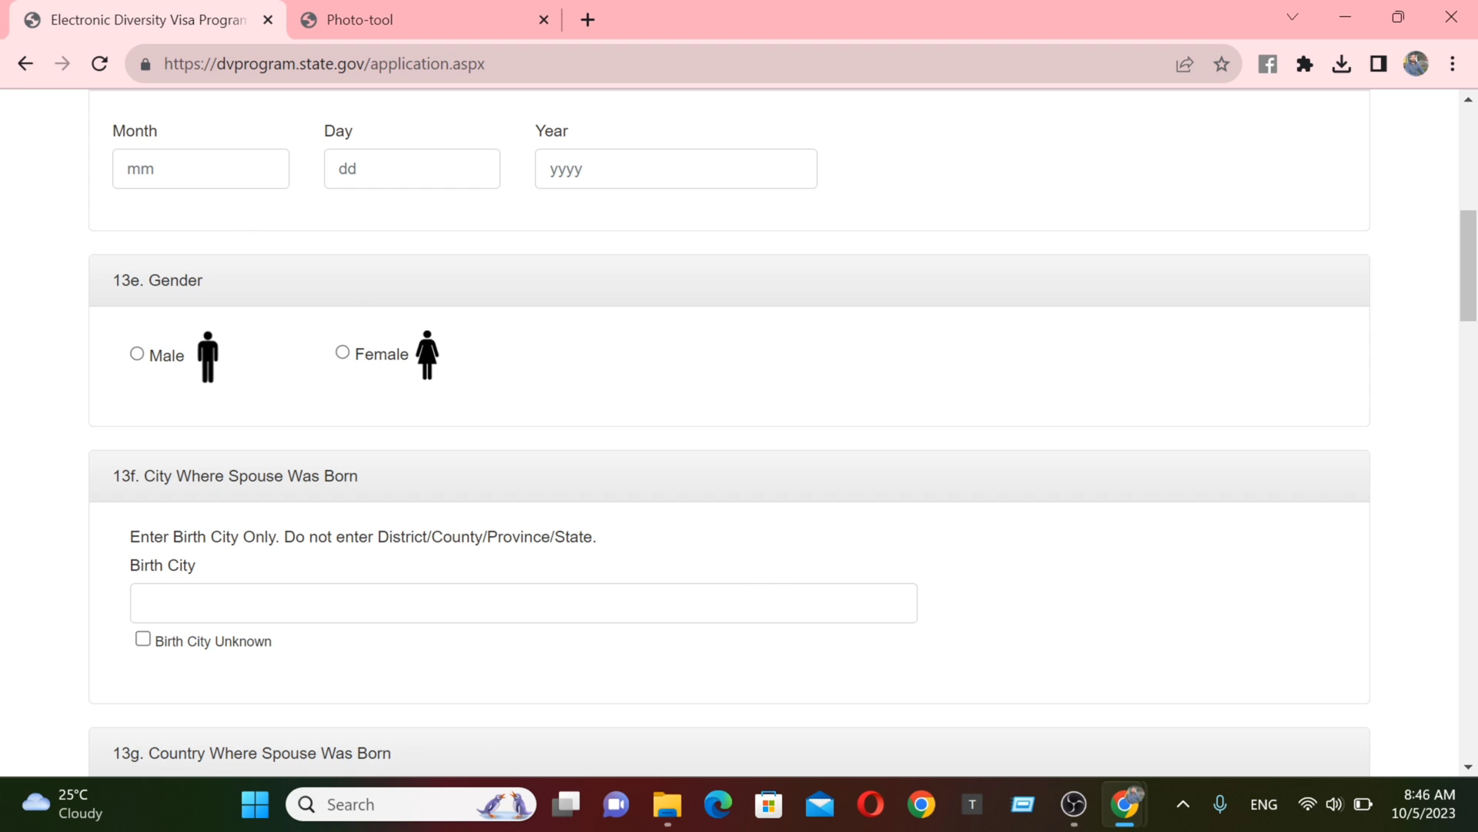
click(229, 176)
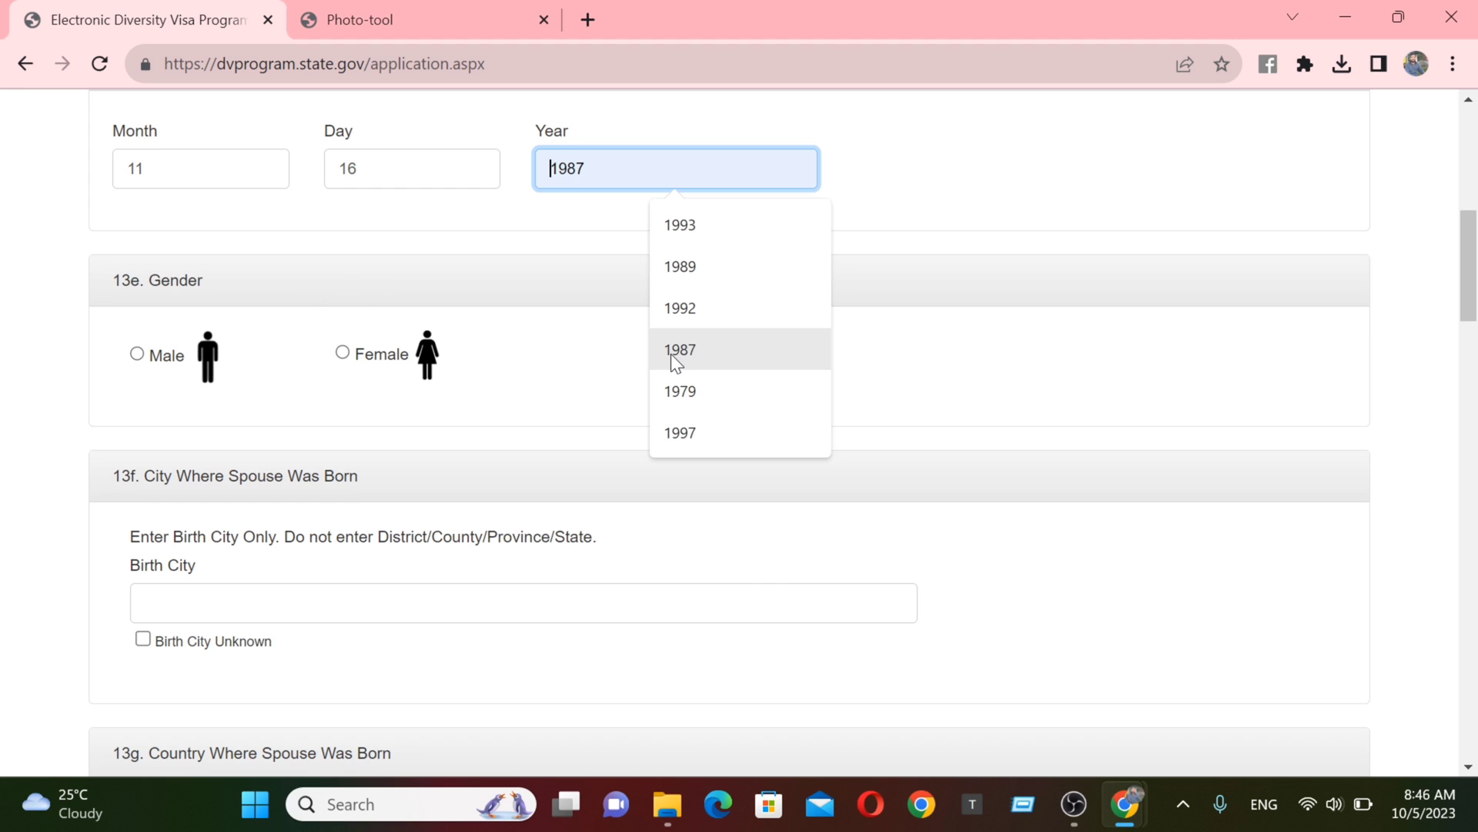
click(671, 354)
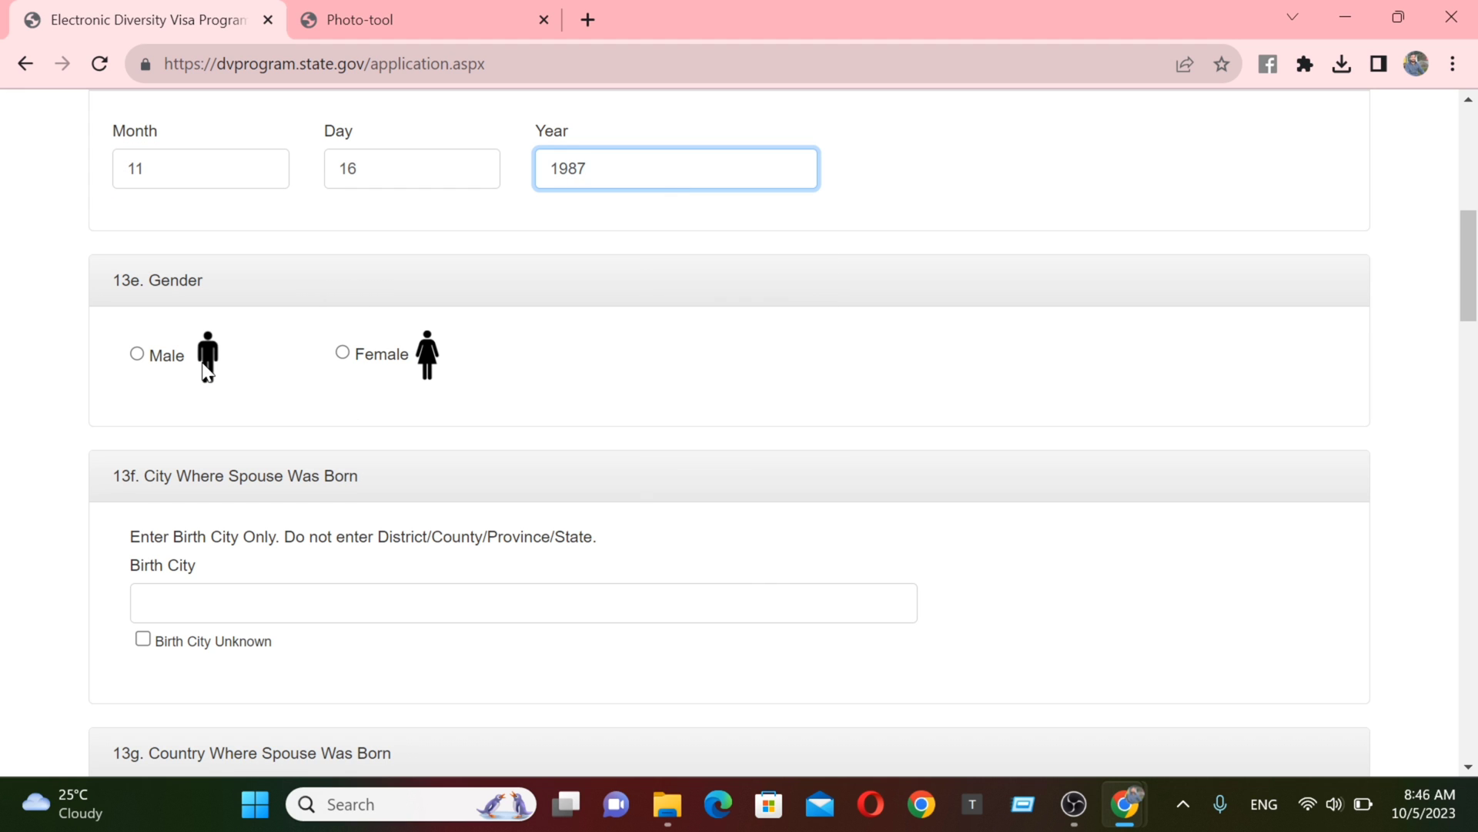
click(339, 356)
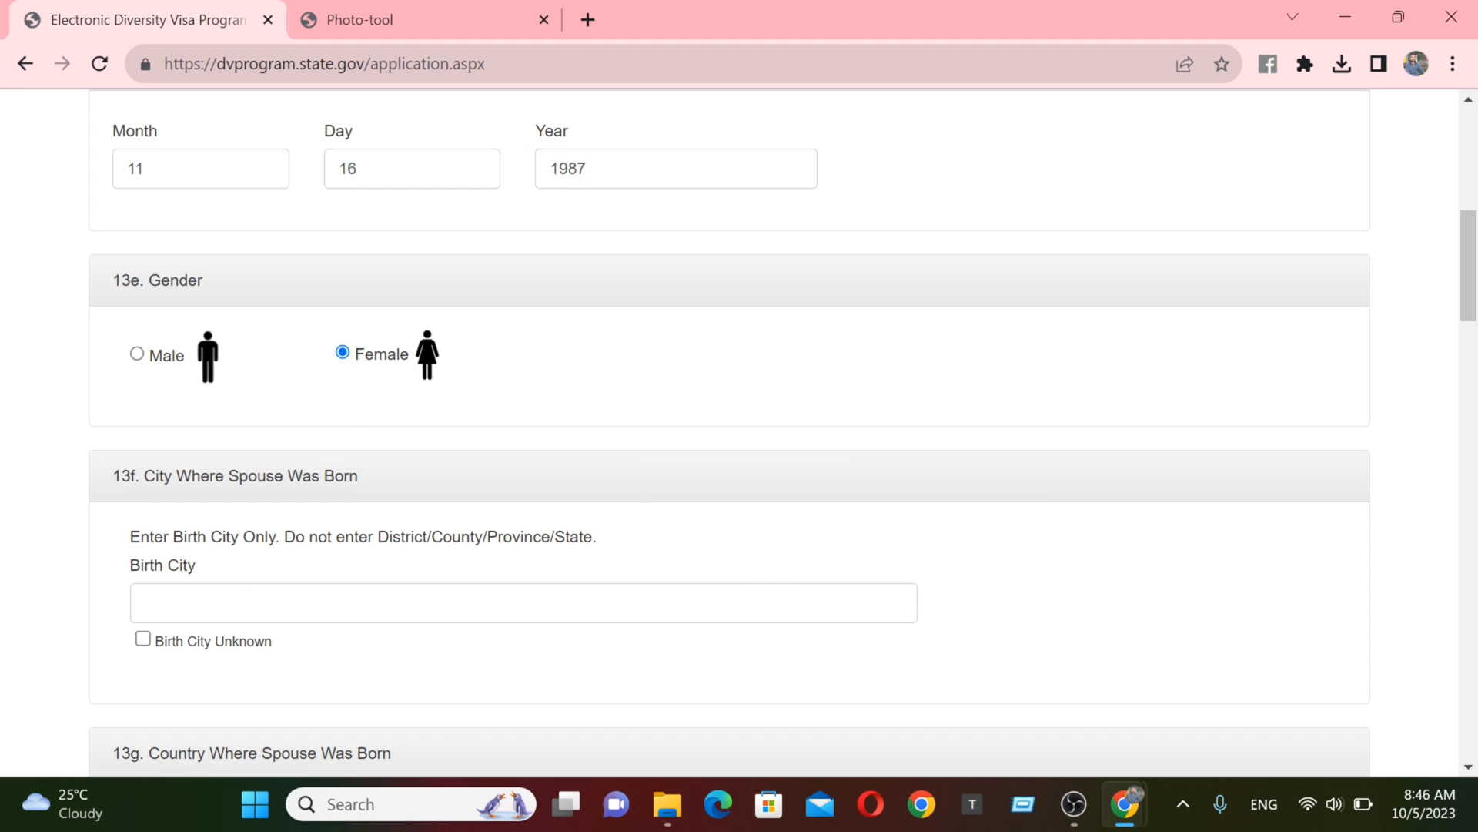
- Record the spouse's birthplace as Shreenagar, Nepal
click(294, 608)
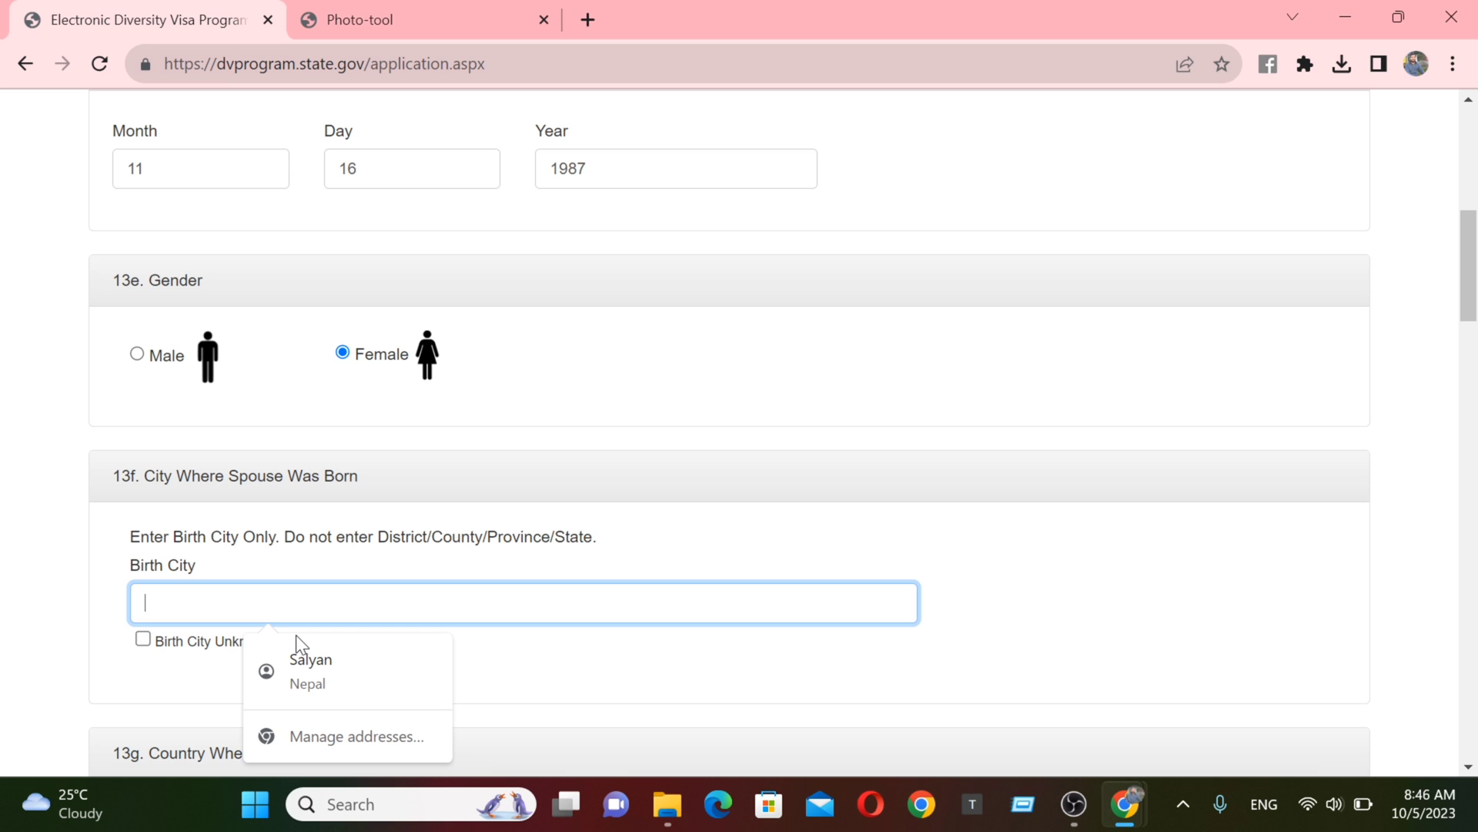
text(Shreenagar)
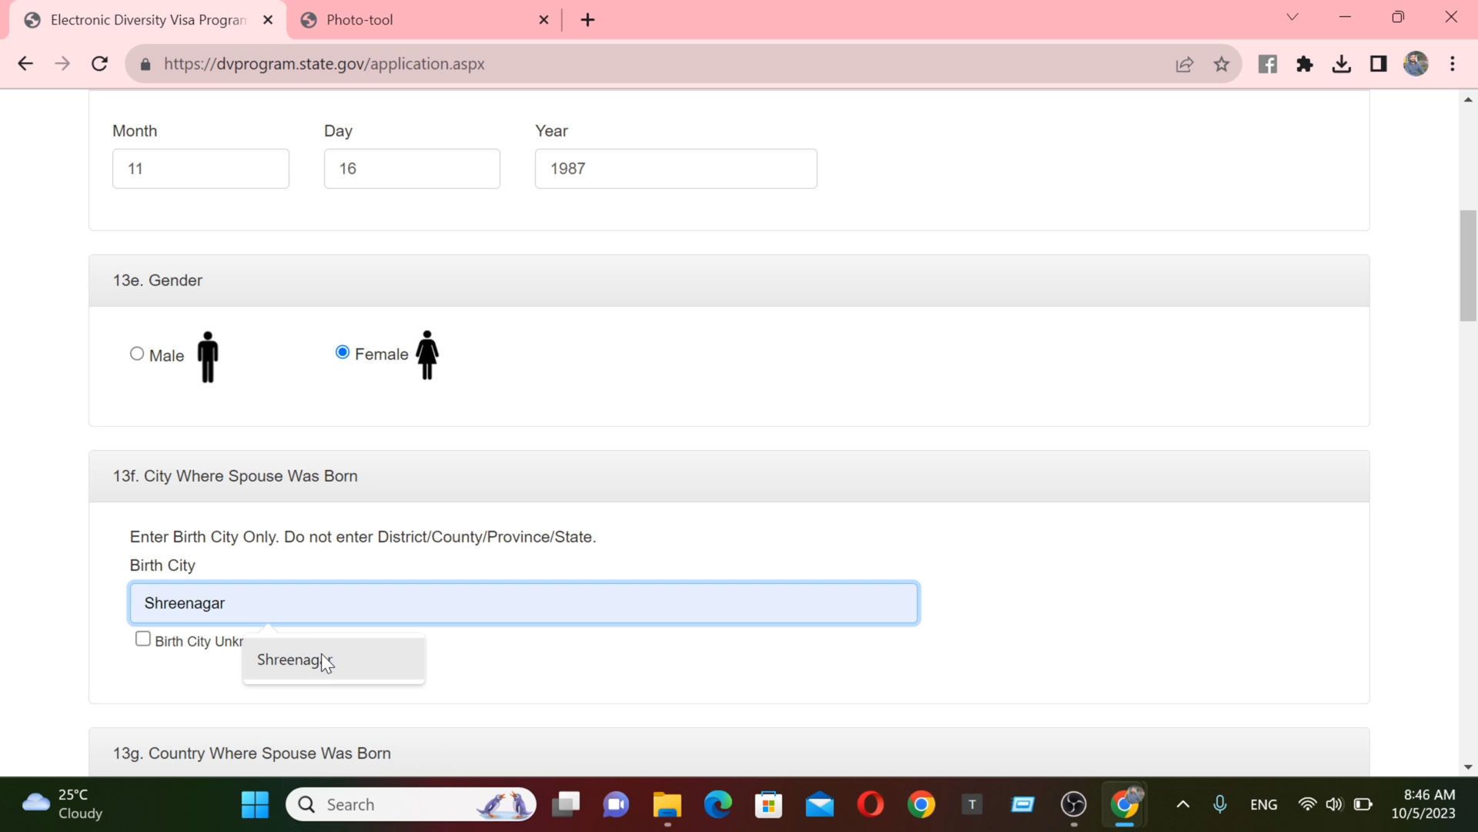
click(321, 653)
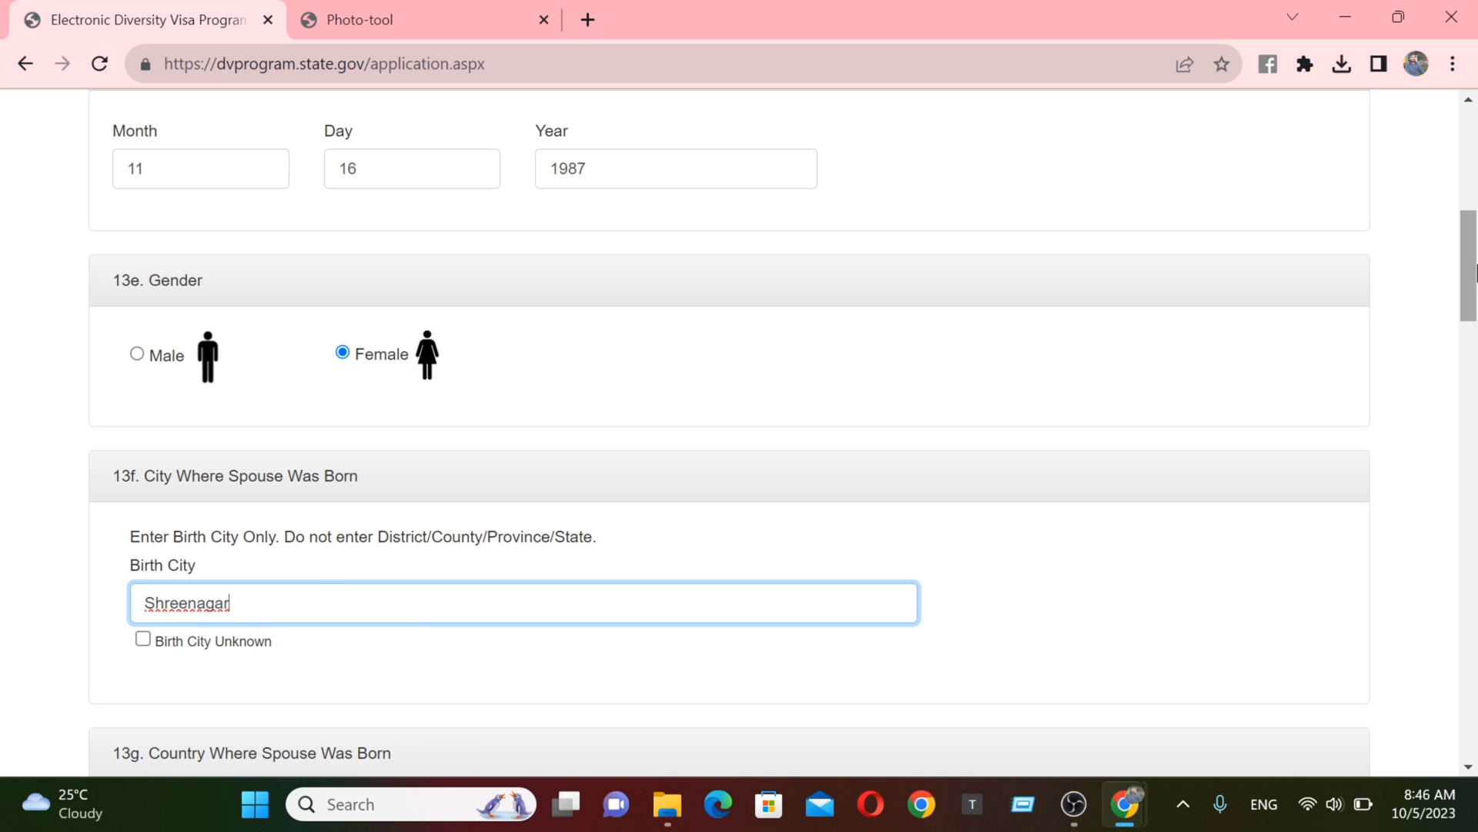
scroll(1441, 285, down, 7)
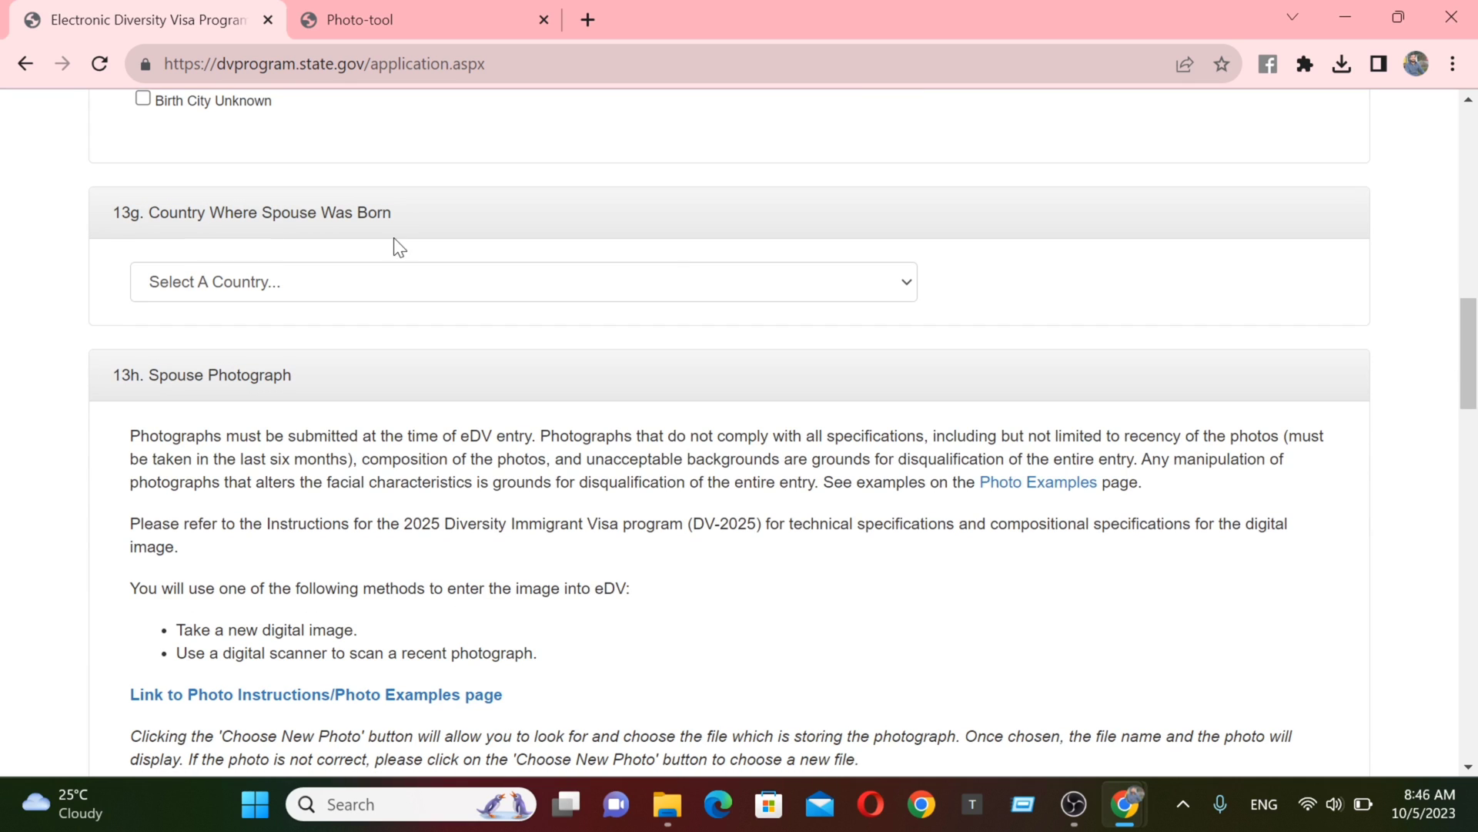
click(333, 280)
key(n)
key(e)
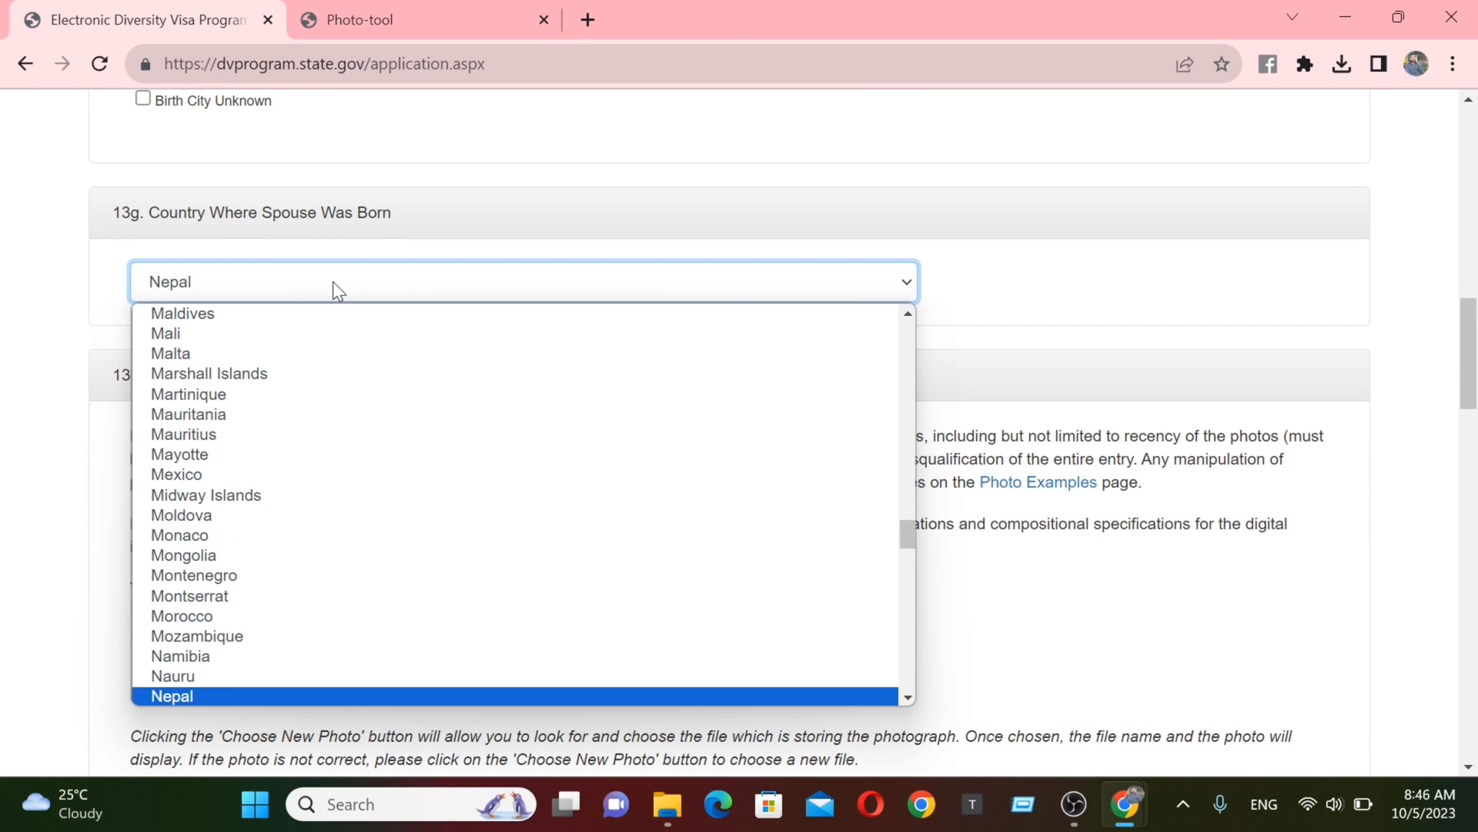
key(Return)
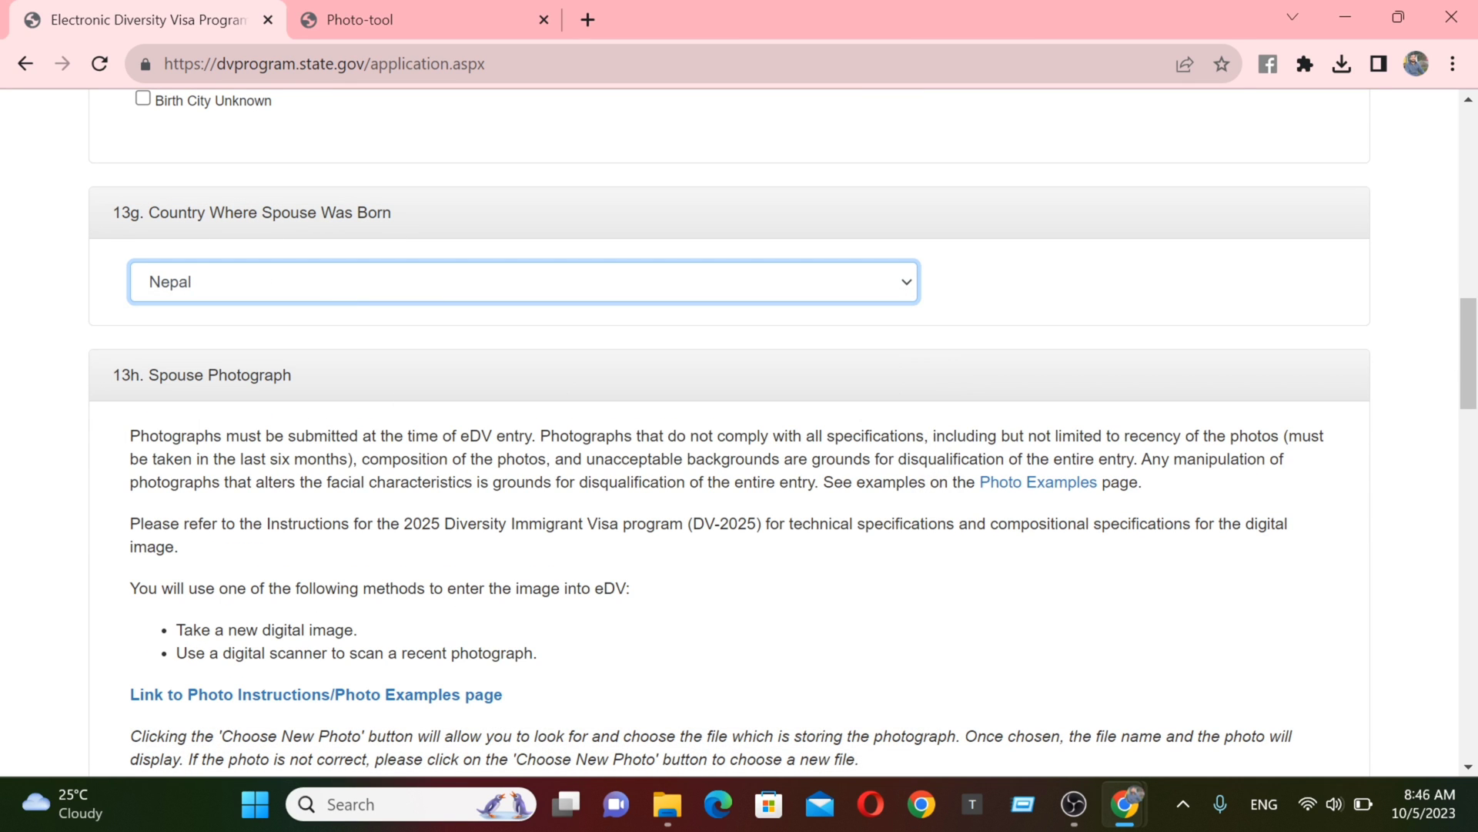
scroll(1440, 462, down, 5)
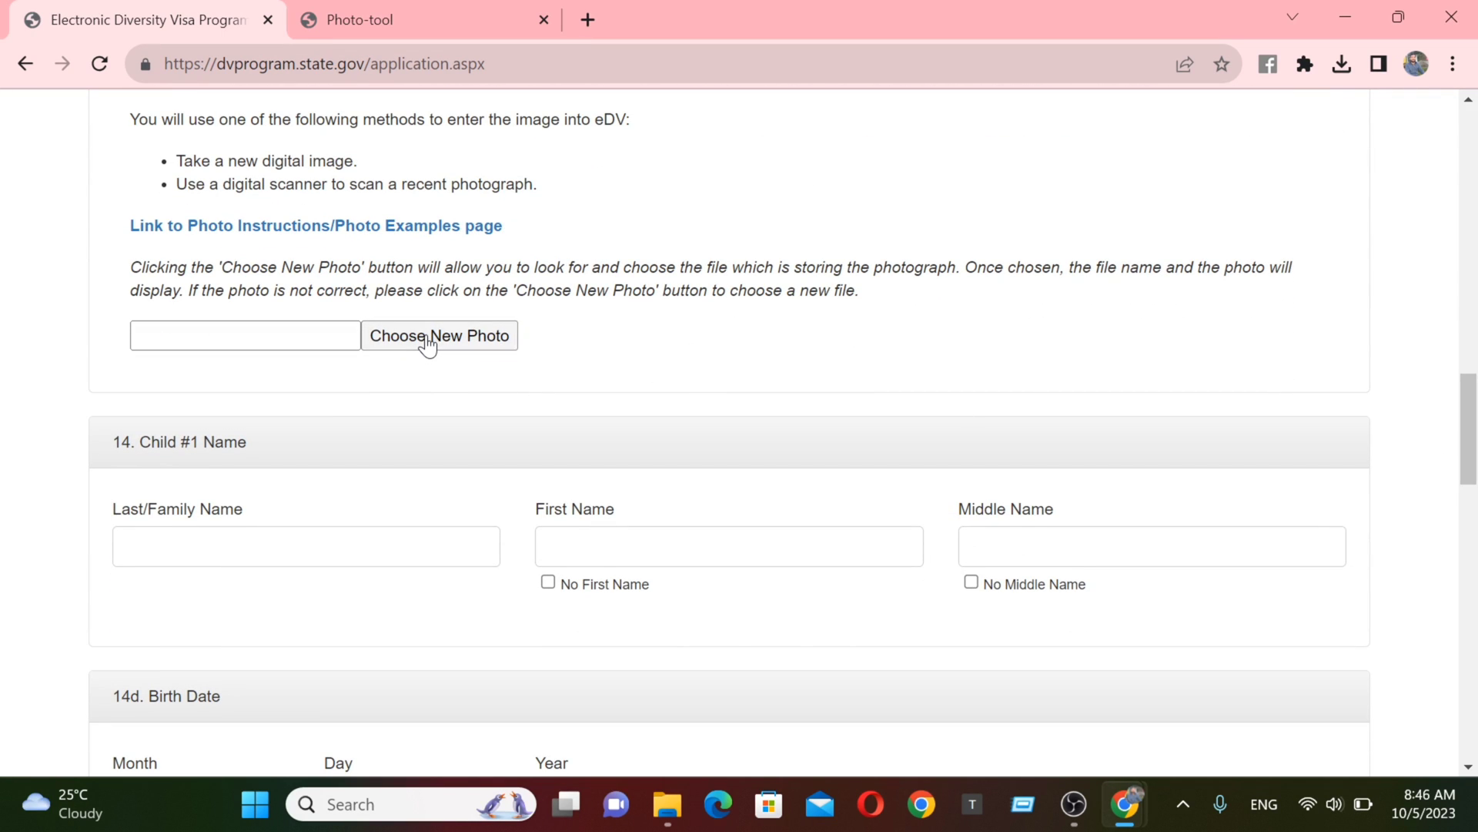
- Enter the child's last and first names, fixing typos, and tick No Middle Name
scroll(331, 252, down, 4)
click(254, 221)
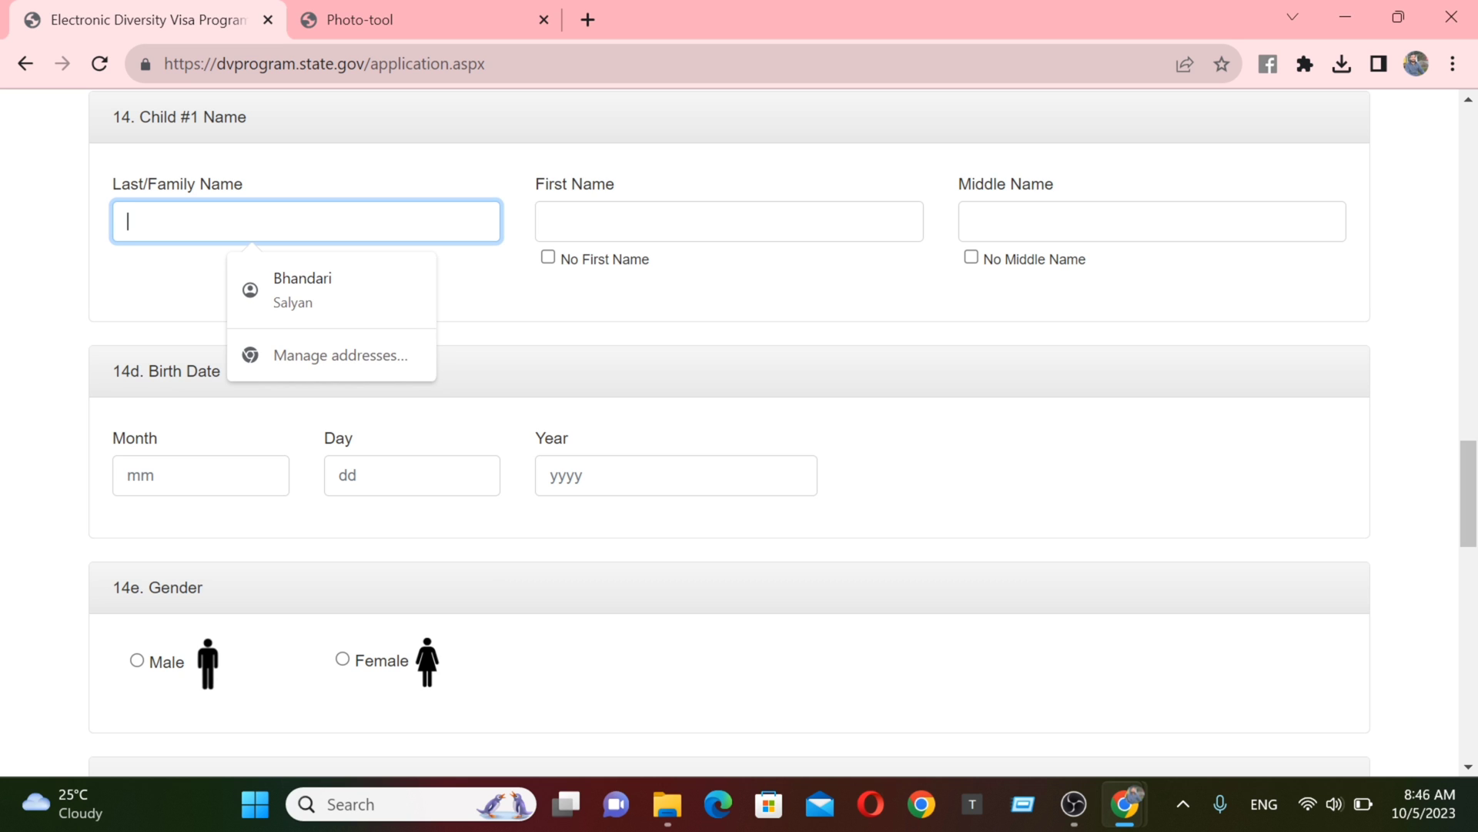
text(maya)
key(BackSpace)
key(BackSpace)
key(BackSpace)
key(BackSpace)
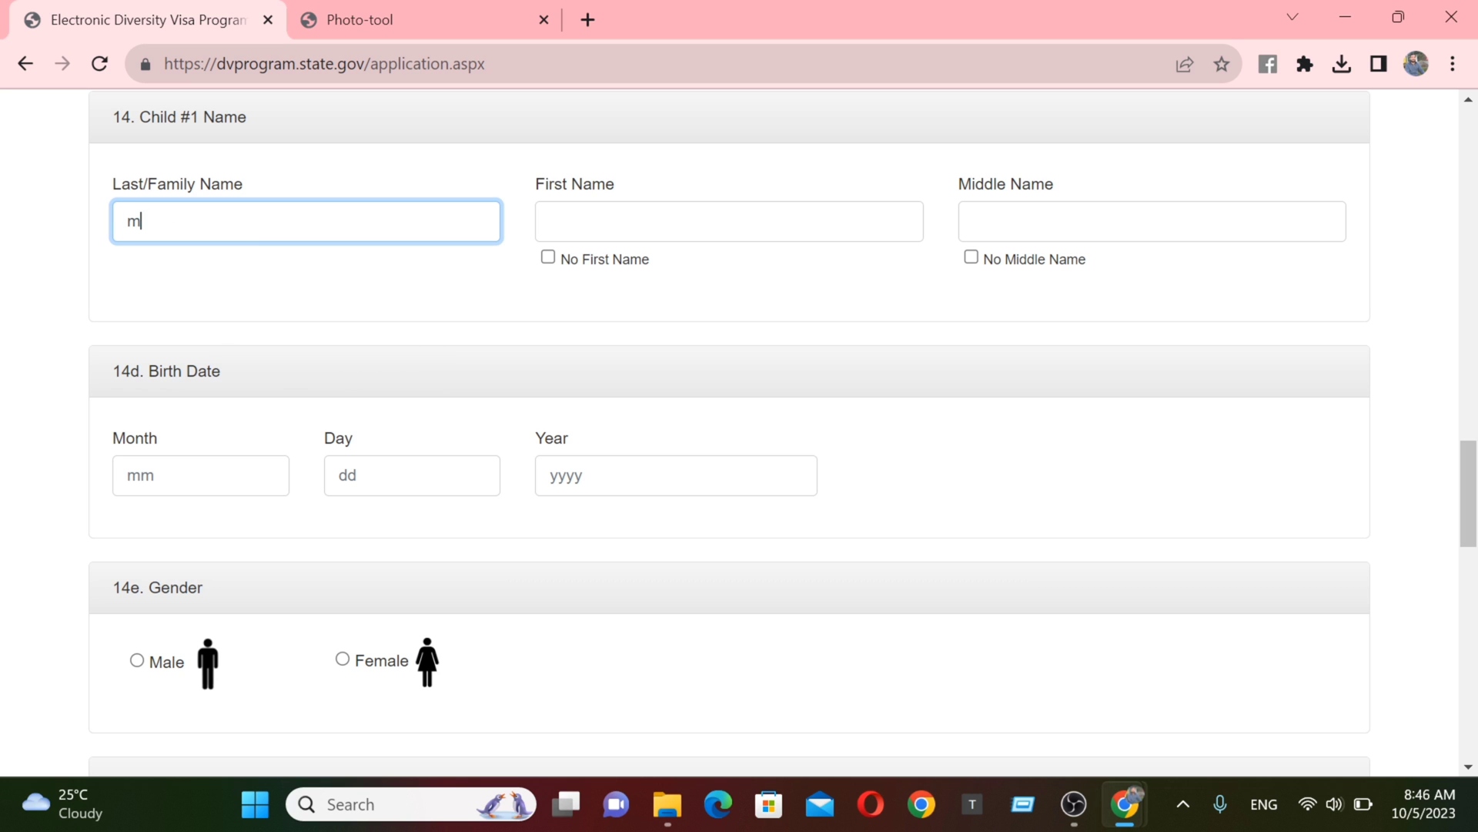
key(Tab)
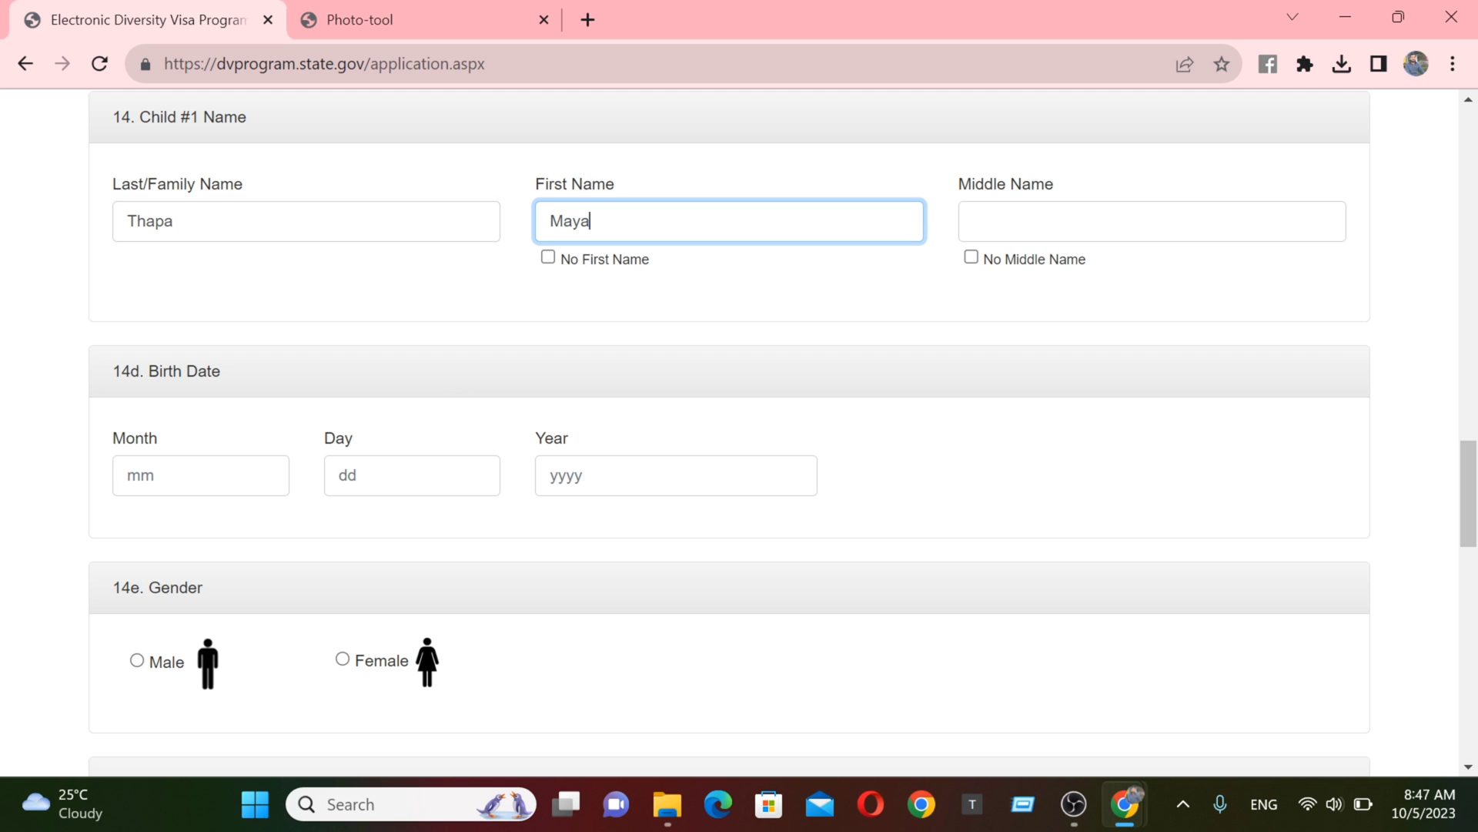
click(972, 257)
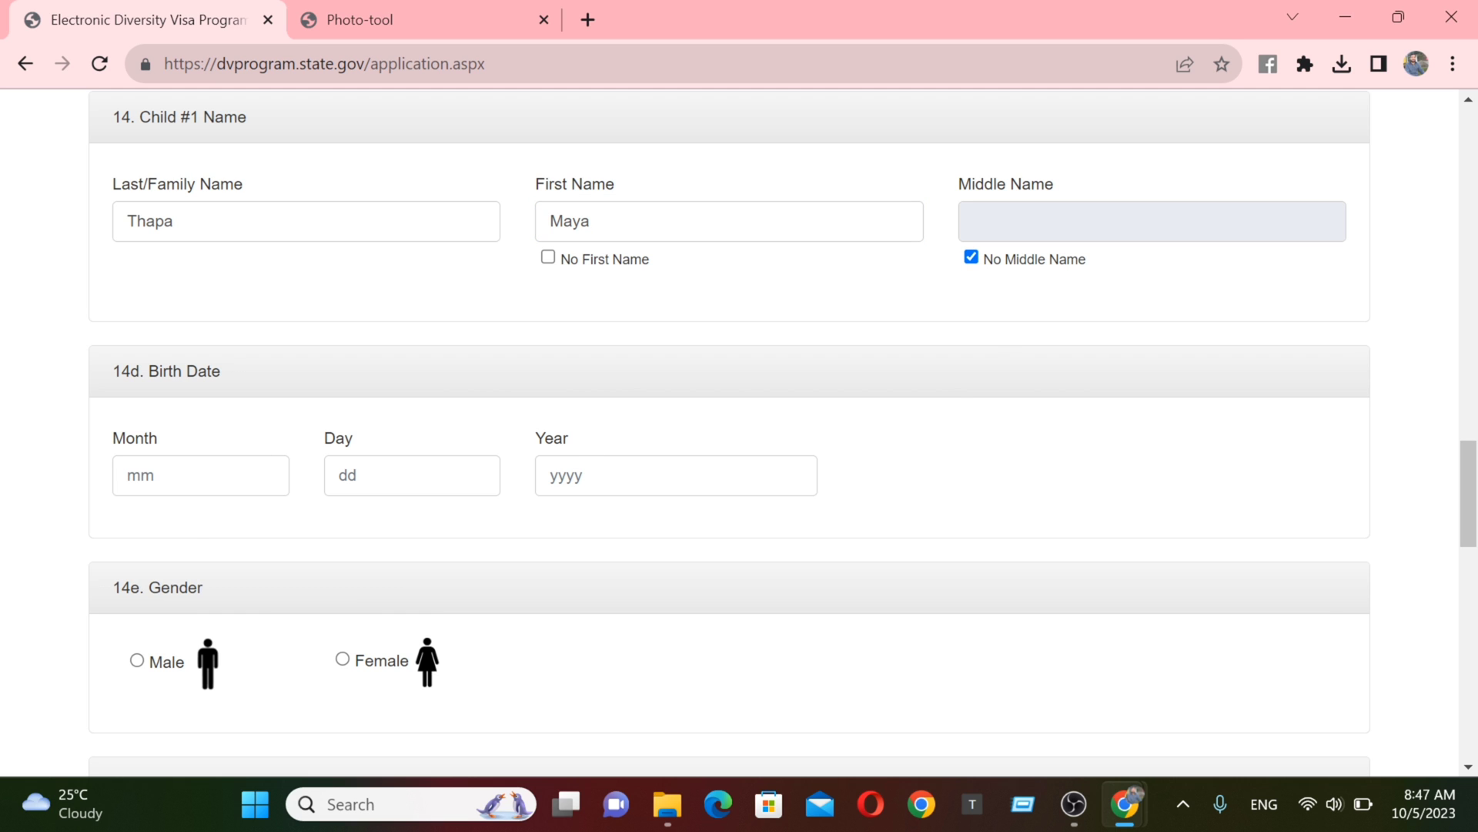
click(202, 475)
click(207, 542)
click(676, 475)
click(677, 571)
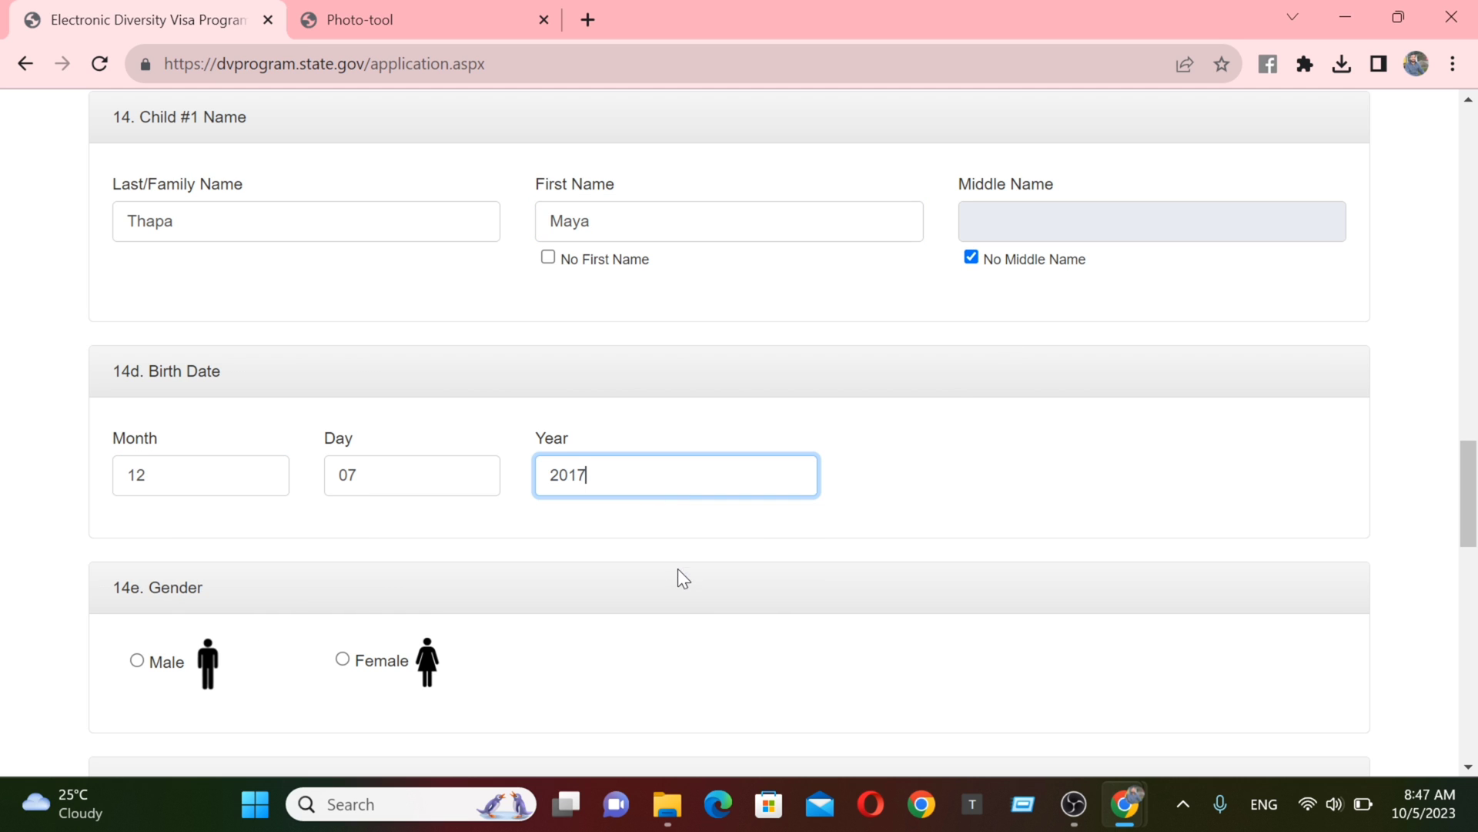
click(343, 660)
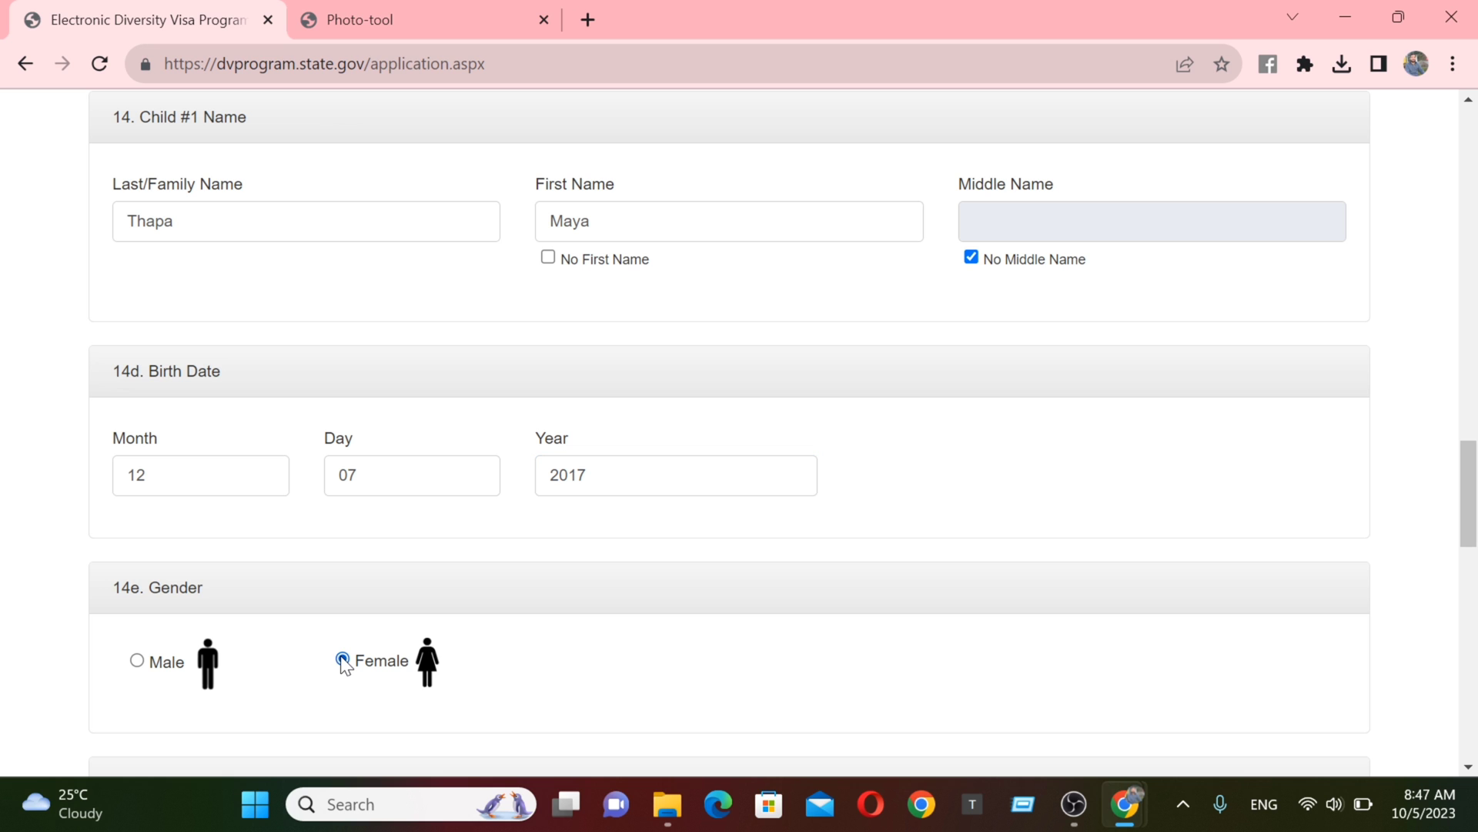
drag(1468, 491, 1434, 585)
- Record the child's birthplace as Shreenagar, Nepal
click(308, 294)
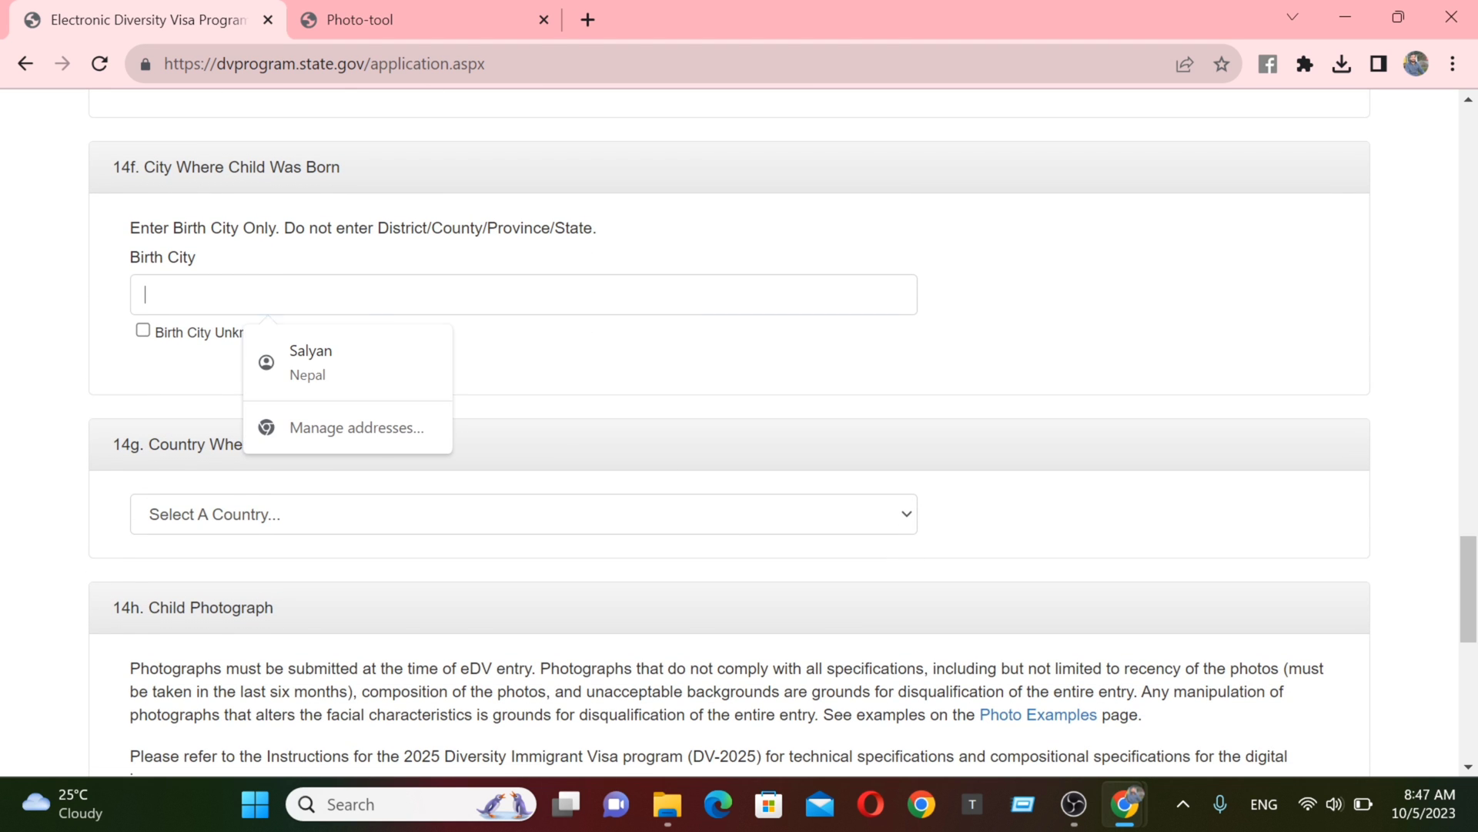
text(Shreenagar)
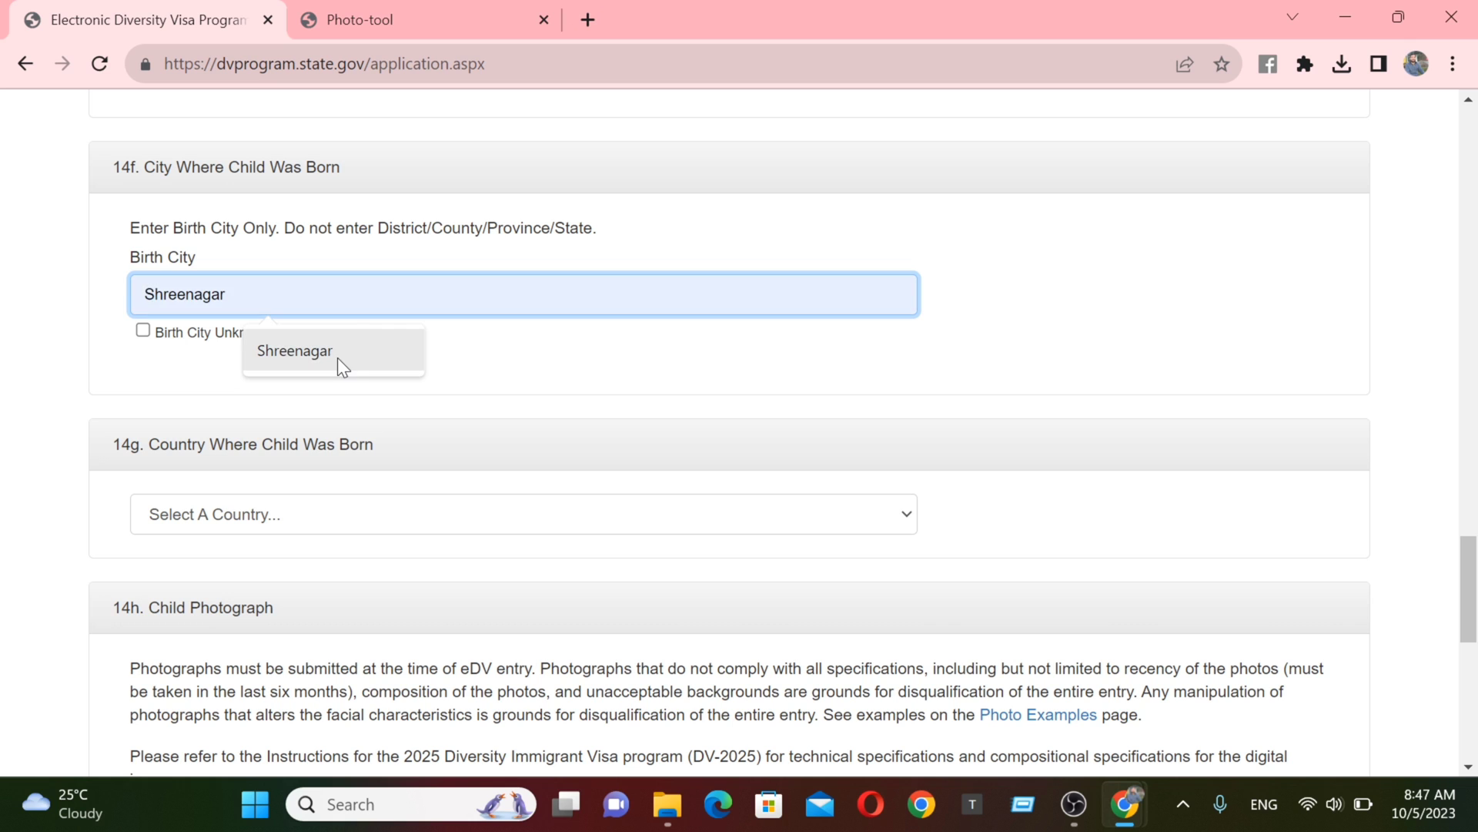
click(336, 355)
click(310, 528)
text(ne)
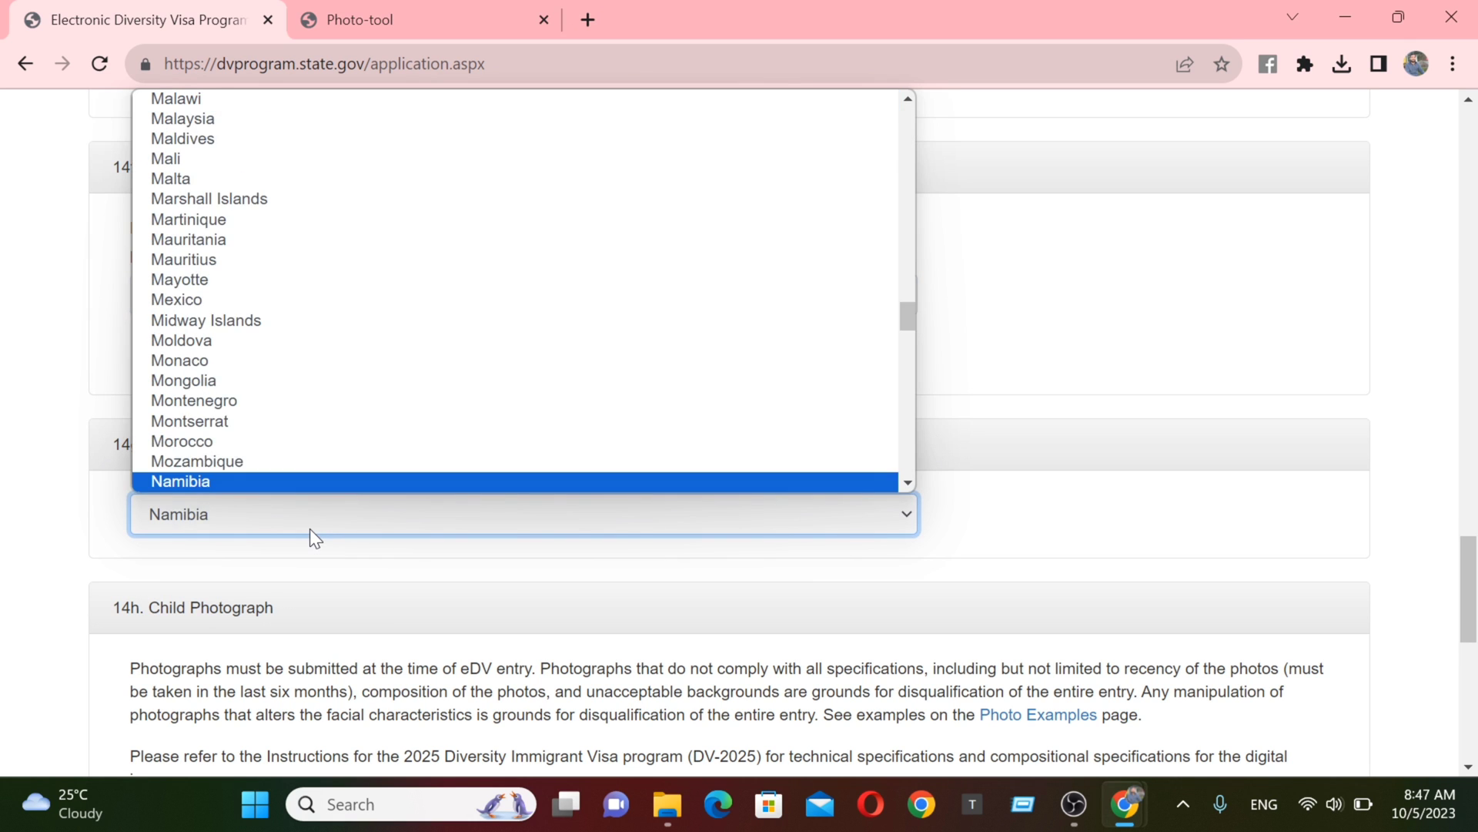
key(Return)
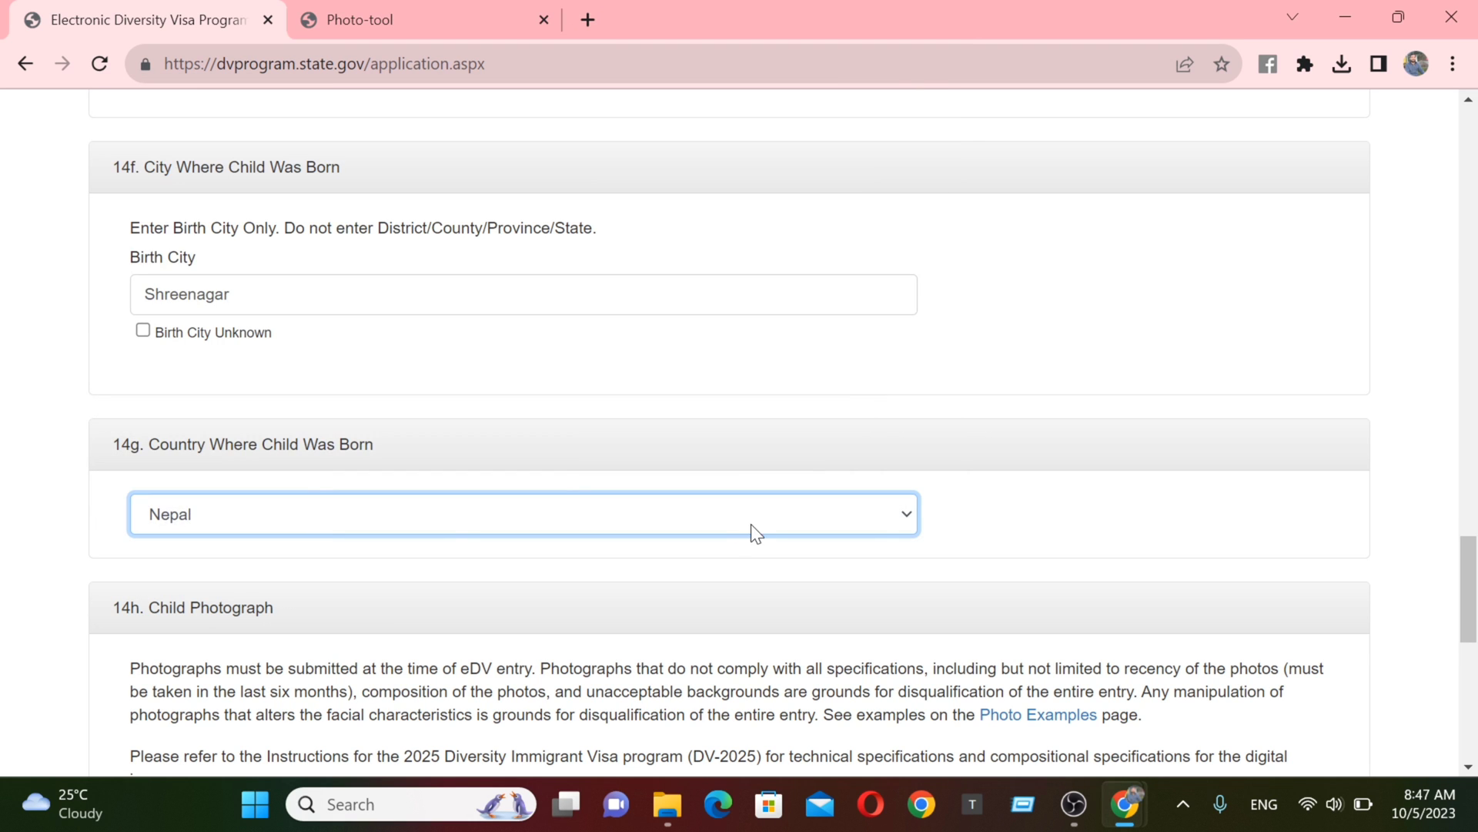
drag(1467, 585, 1441, 662)
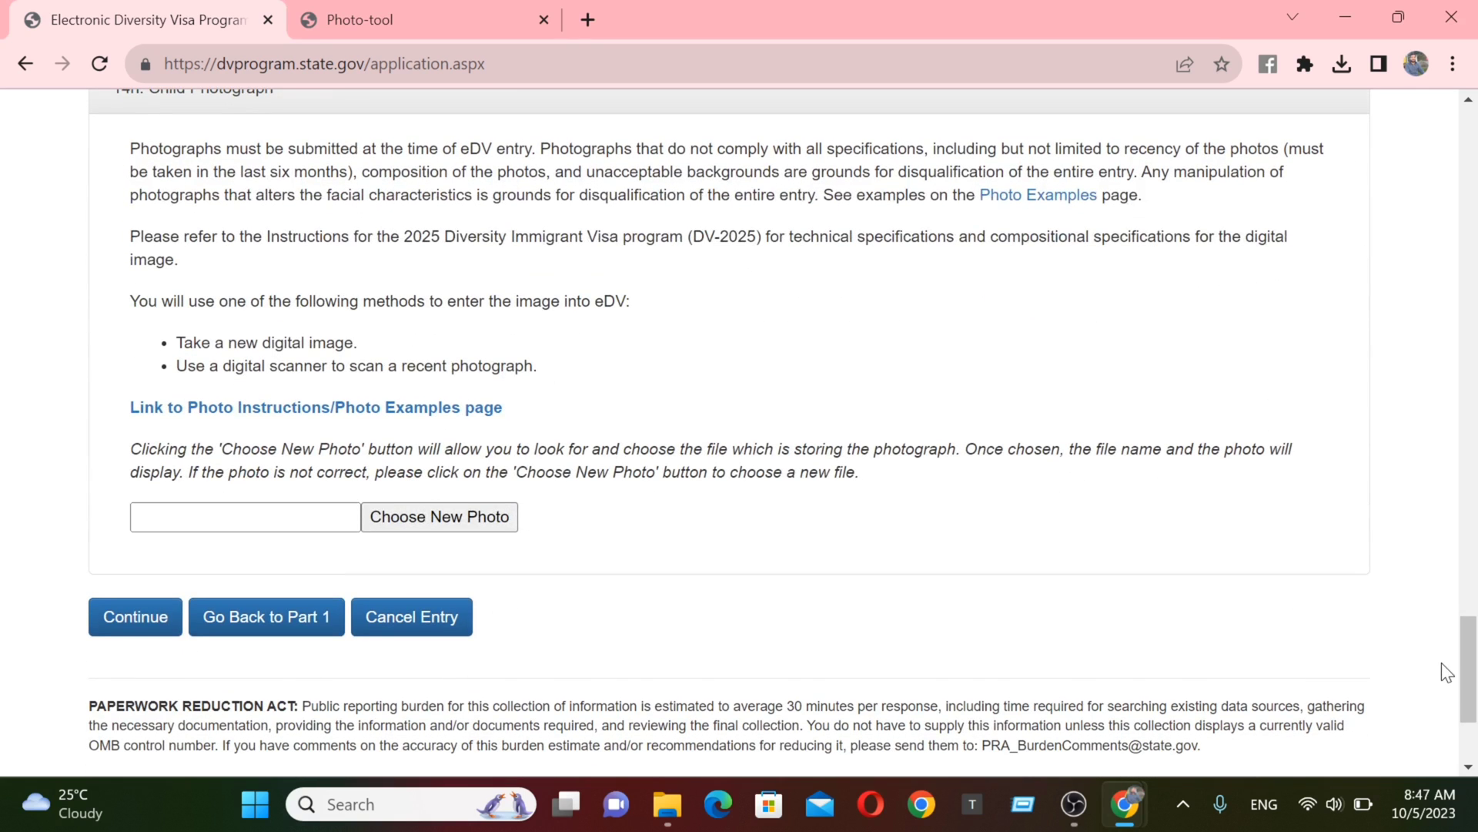
- Dismiss the child photo file picker and continue to the review page
click(420, 528)
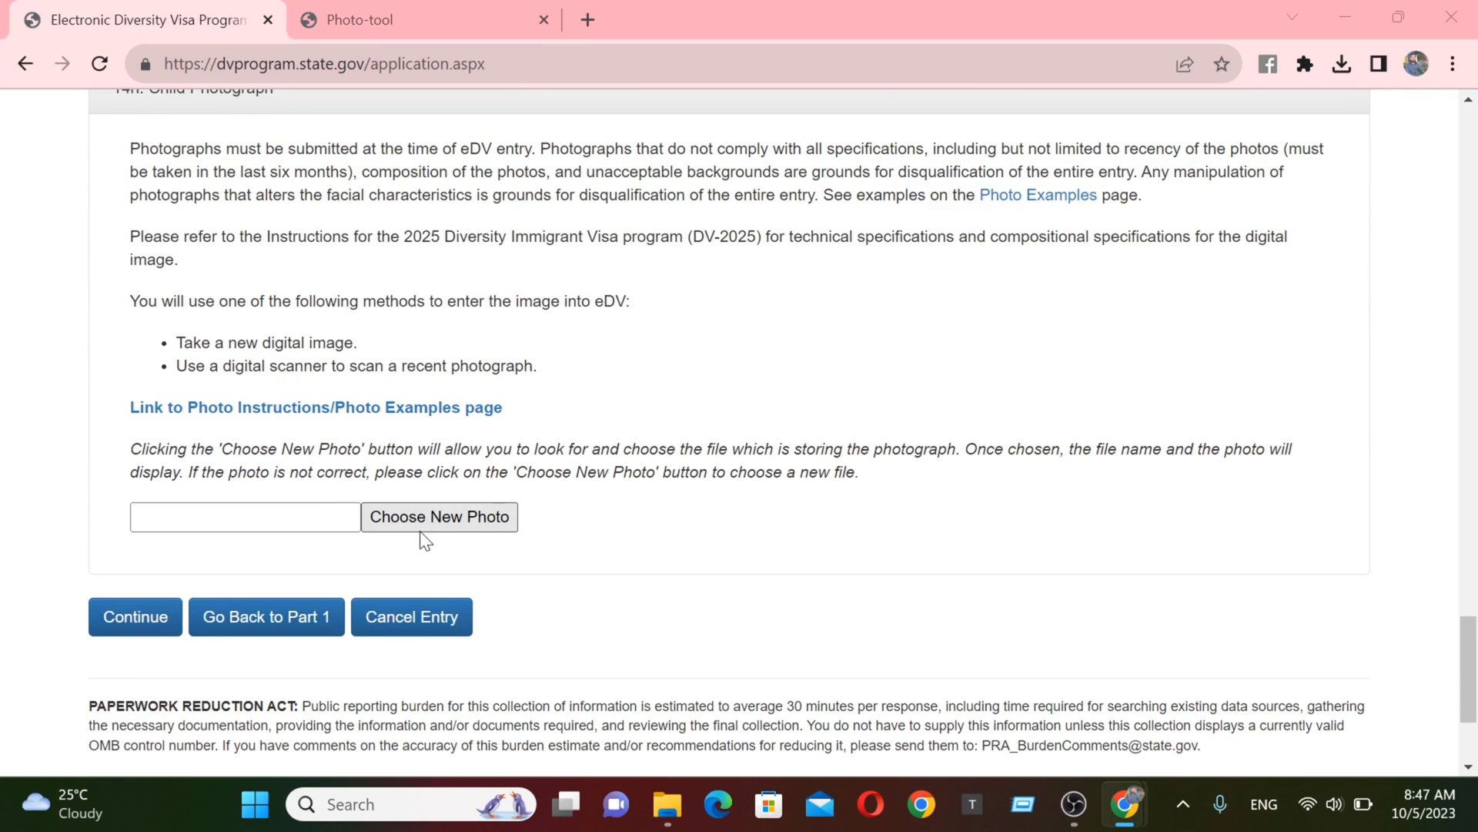
key(Escape)
click(132, 390)
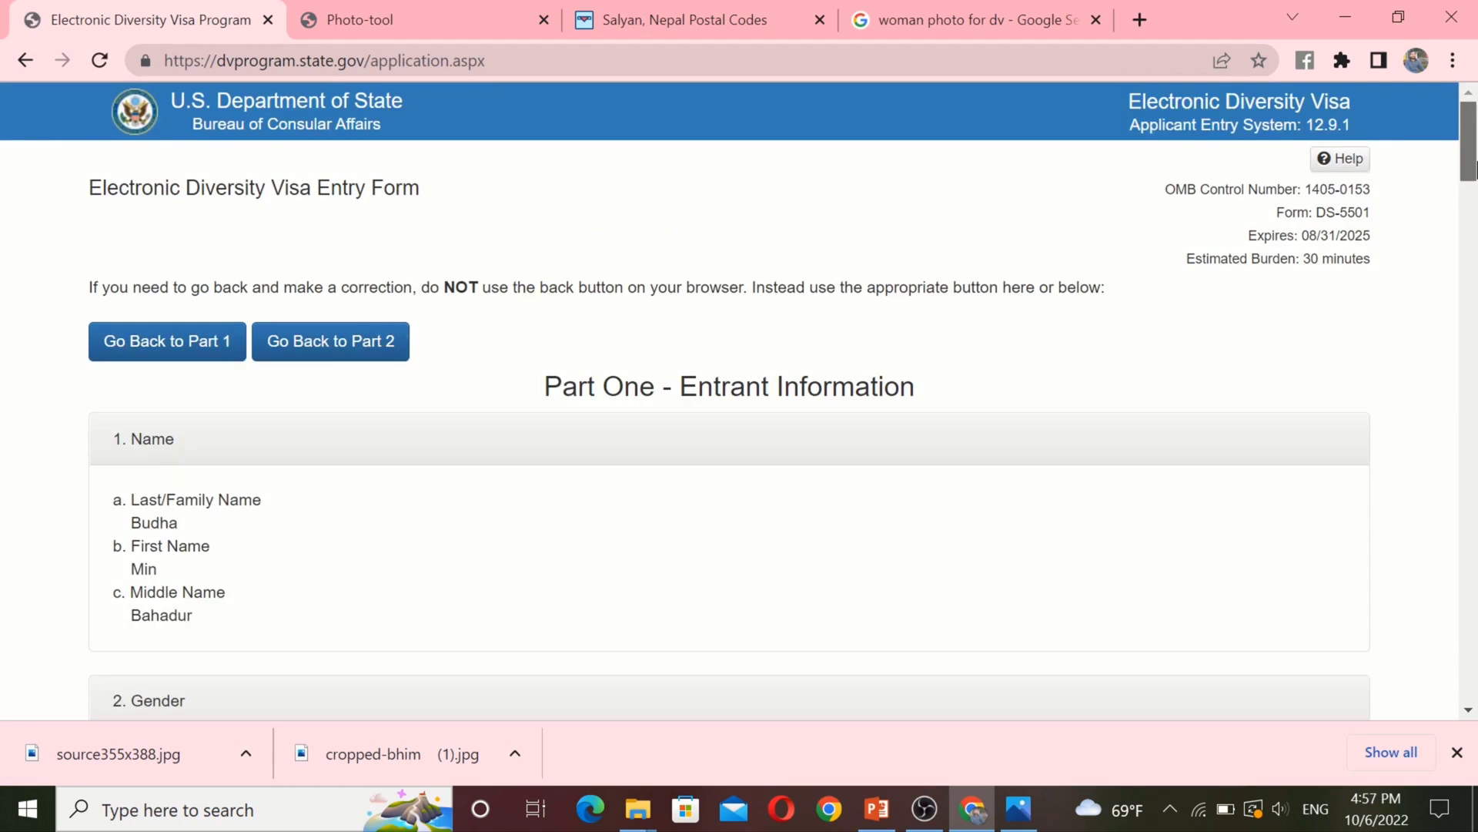
drag(1470, 168, 1456, 778)
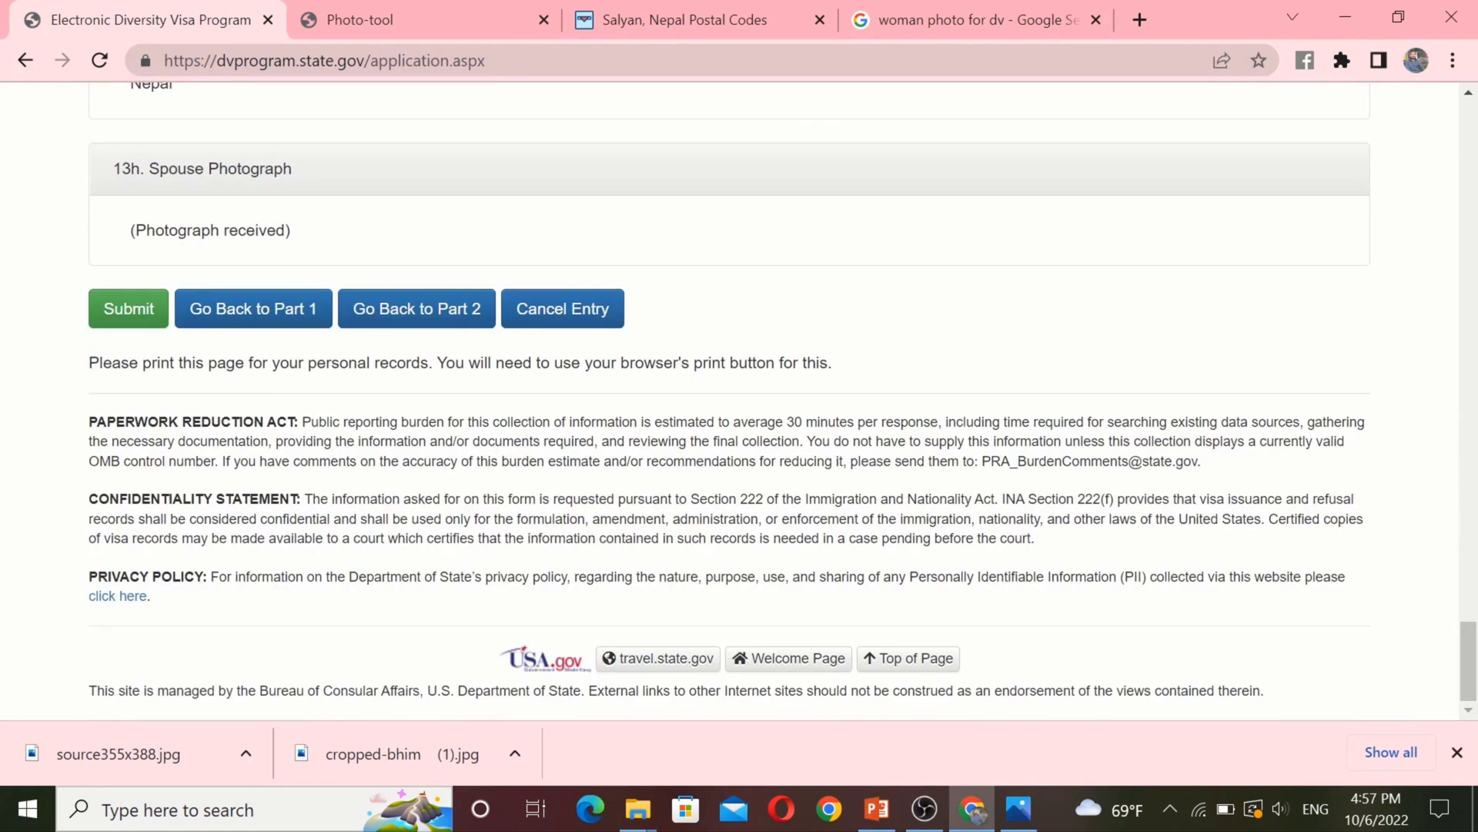
- Submit the entry, highlight the confirmation number and signature line, and bring up printing
click(125, 316)
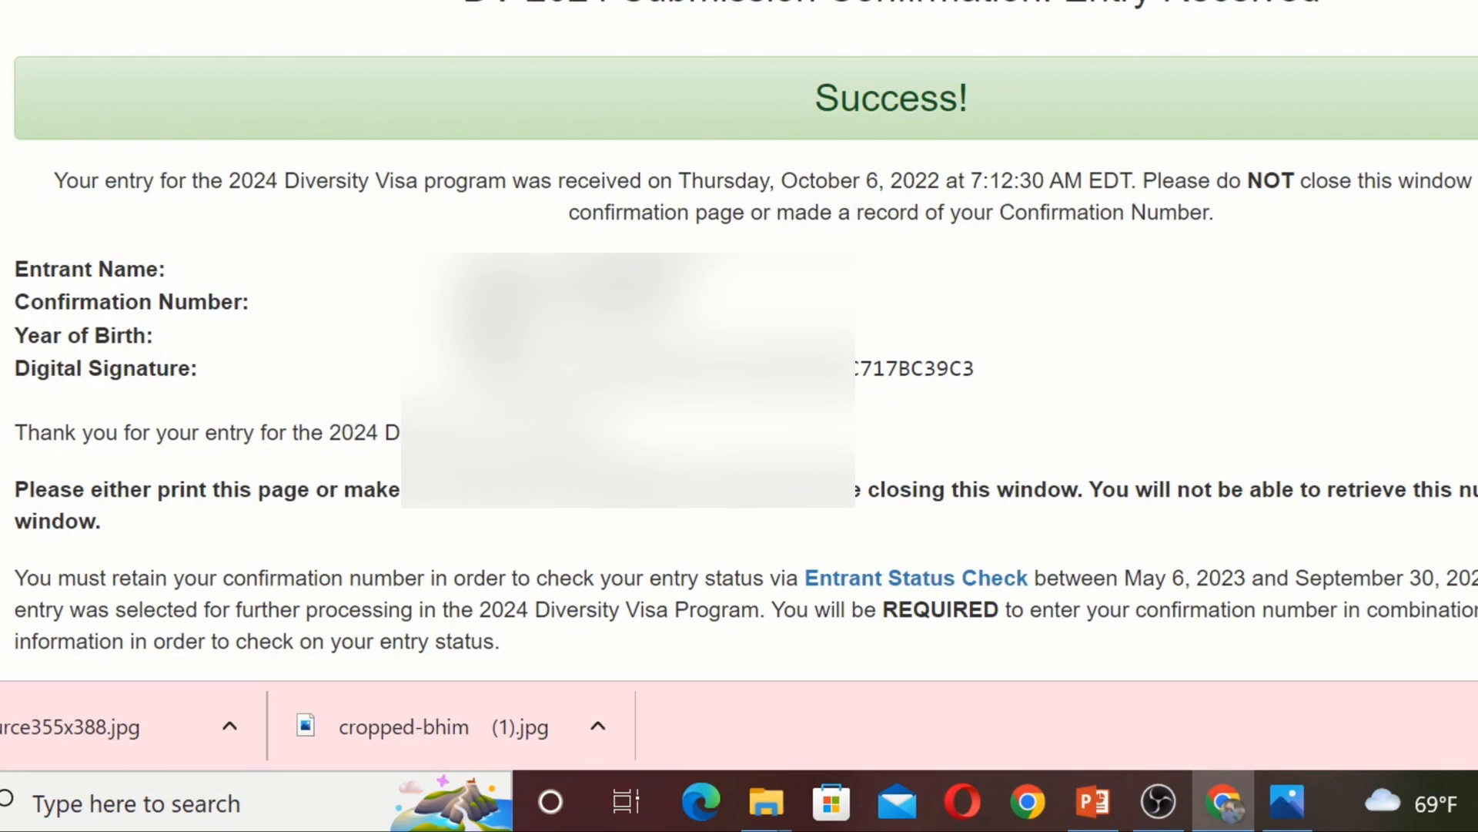
drag(470, 302, 662, 302)
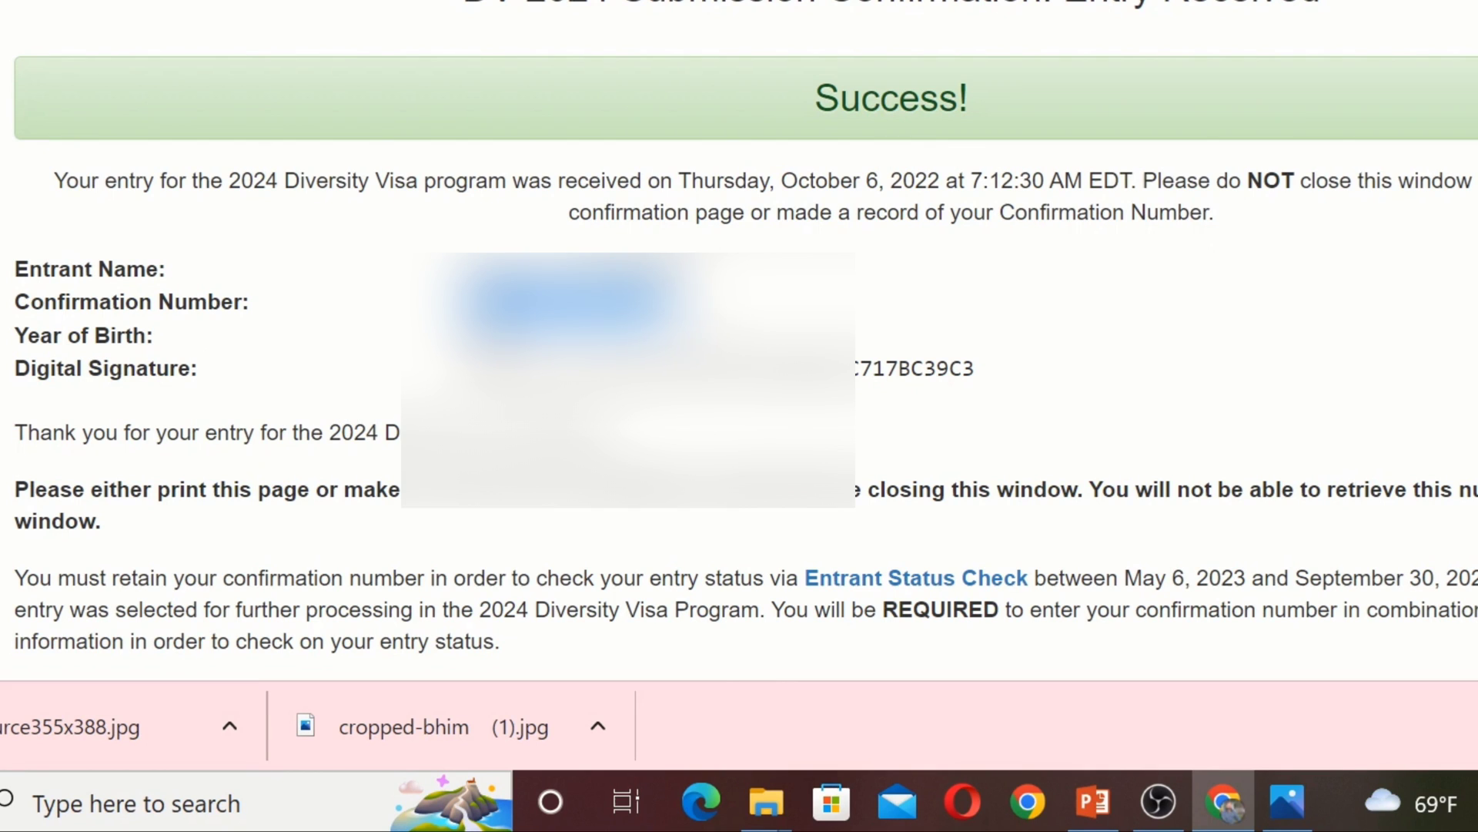
drag(473, 336, 479, 365)
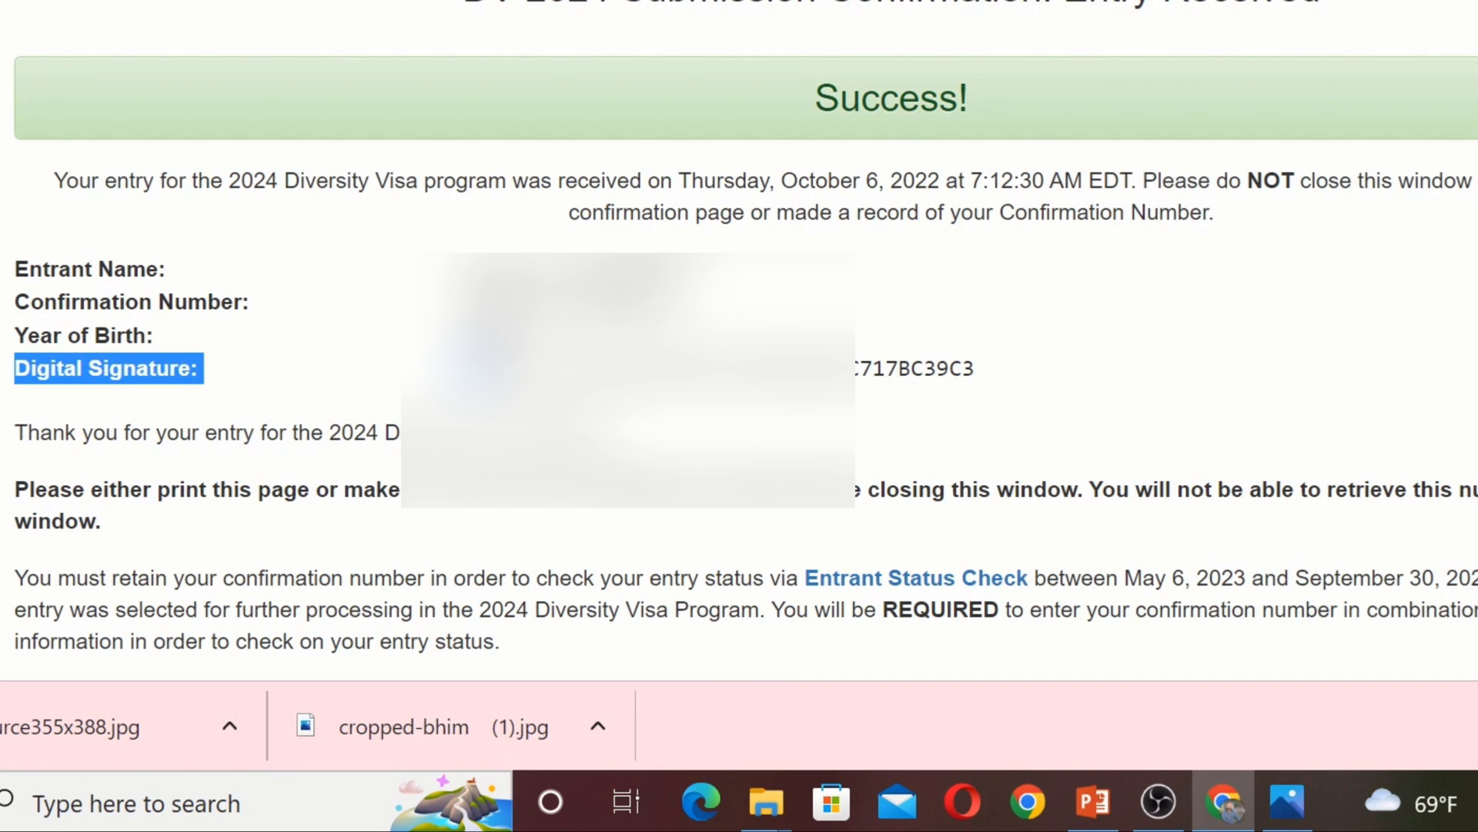
key(ctrl+p)
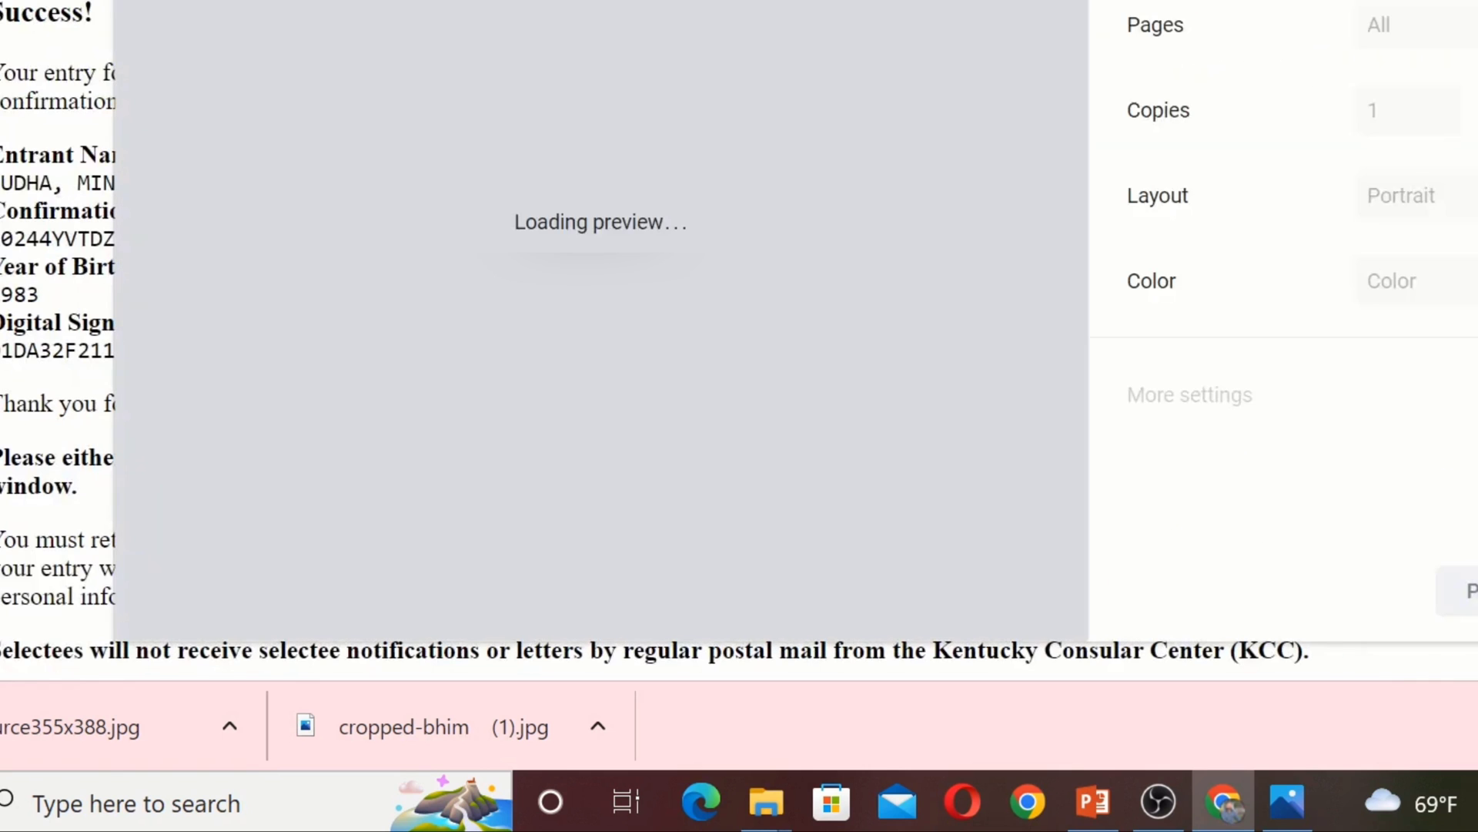